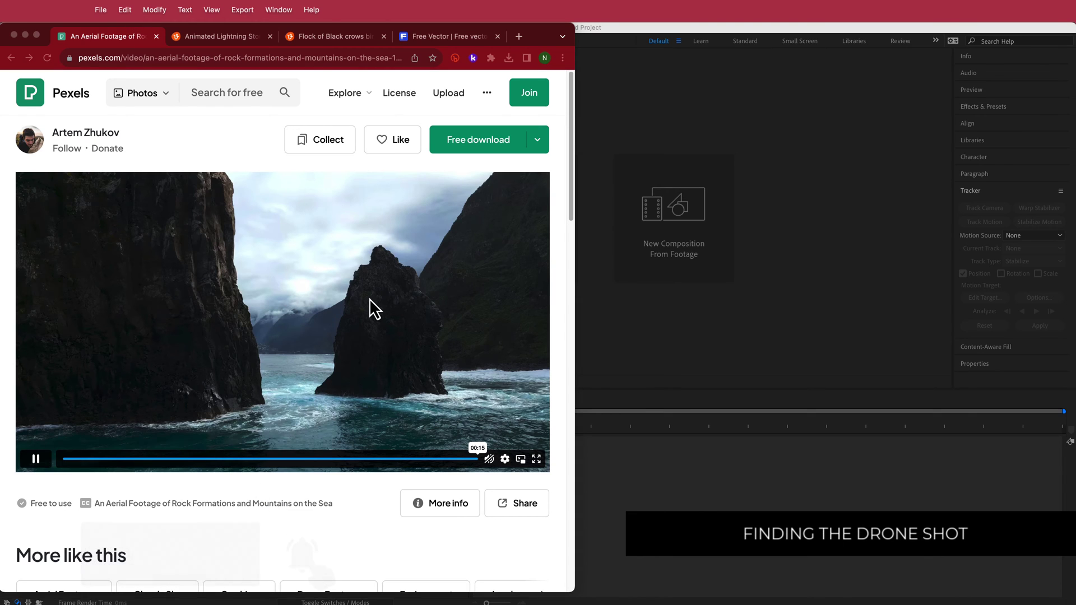
Create Comp 1 from the 1920x1080 30 fps preset with a 15-second duration
{"action": "left_click", "coordinate": [707, 348]}
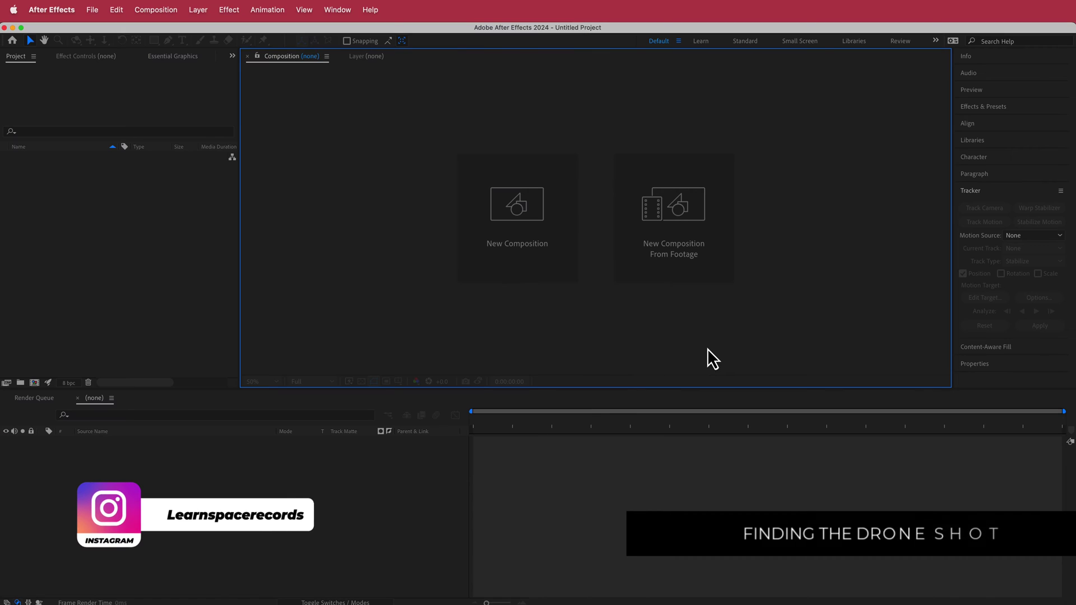
{"action": "left_click", "coordinate": [564, 211]}
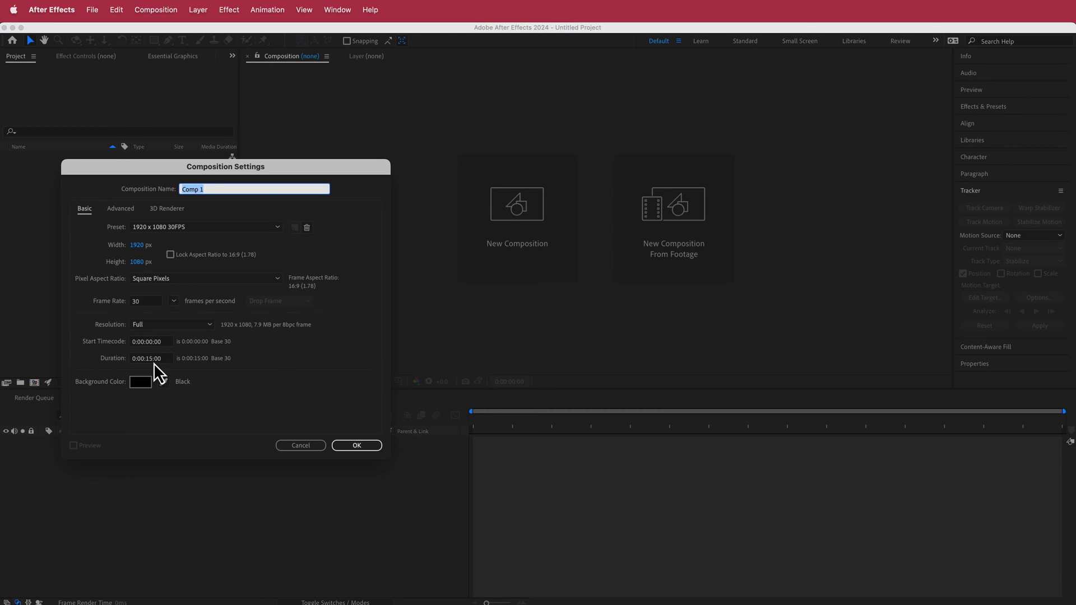
{"action": "left_click", "coordinate": [357, 445]}
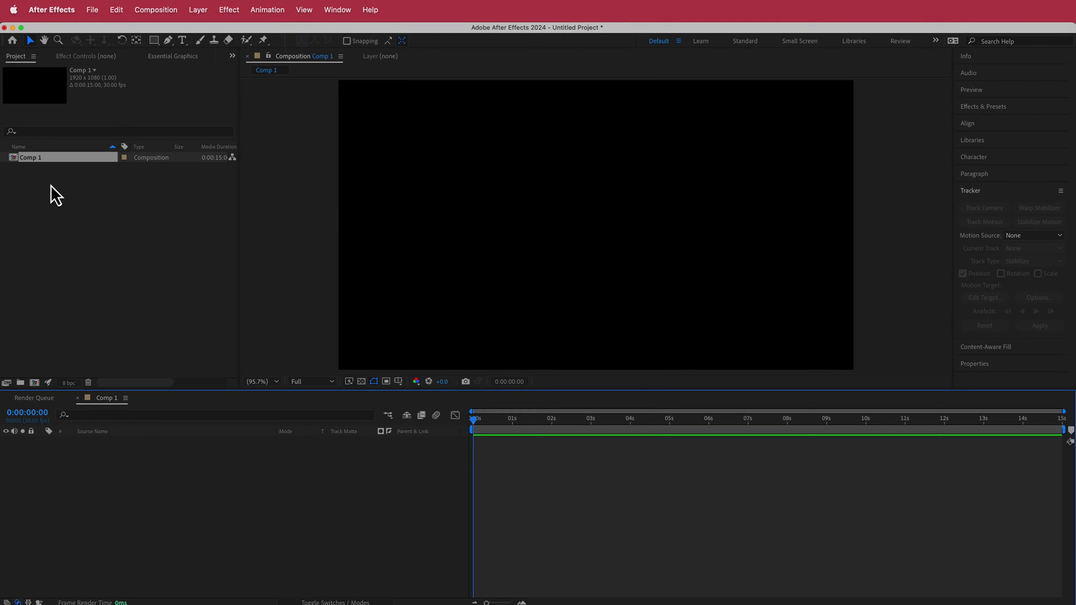
Import 1920x1080.mov, drop it into Comp 1, and scrub forward to 0:00:13:28
{"action": "right_click", "coordinate": [51, 186]}
{"action": "mouse_move", "coordinate": [122, 245]}
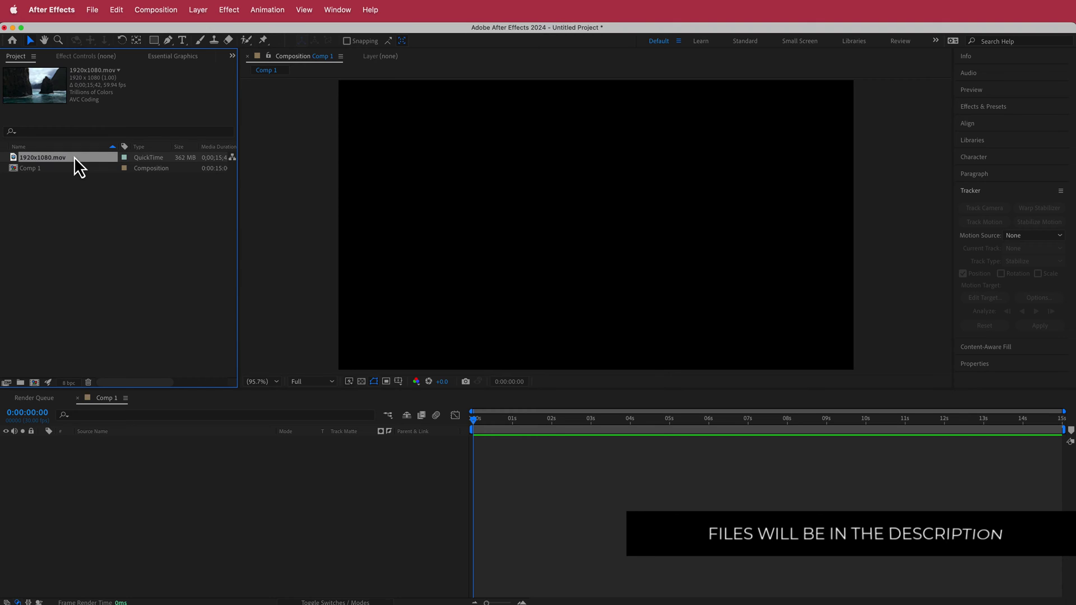
{"action": "left_click_drag", "start_coordinate": [74, 157], "coordinate": [192, 475]}
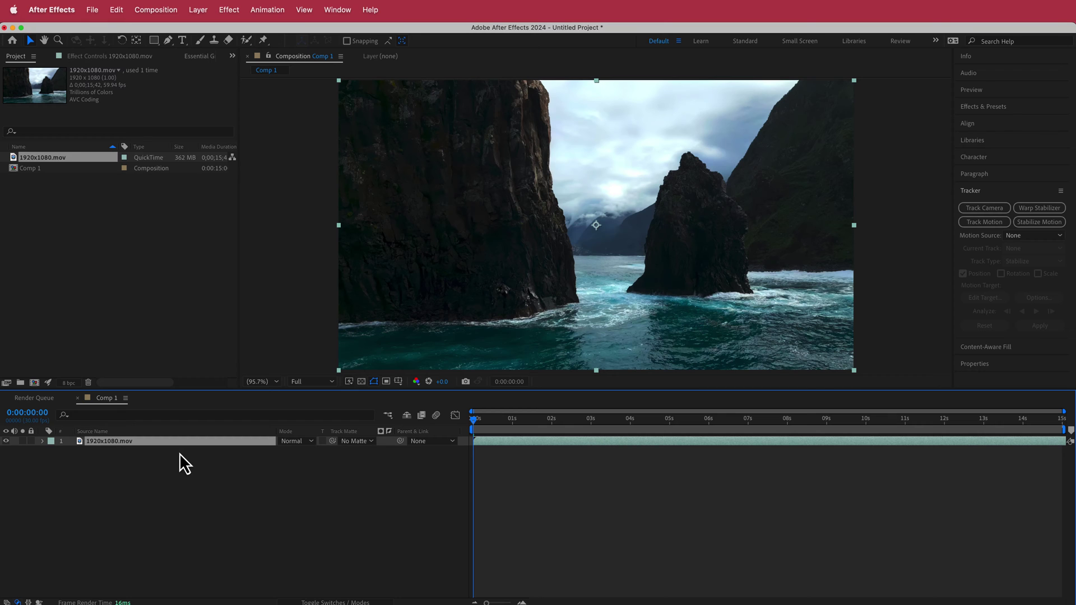
{"action": "left_click_drag", "start_coordinate": [475, 420], "coordinate": [1024, 419]}
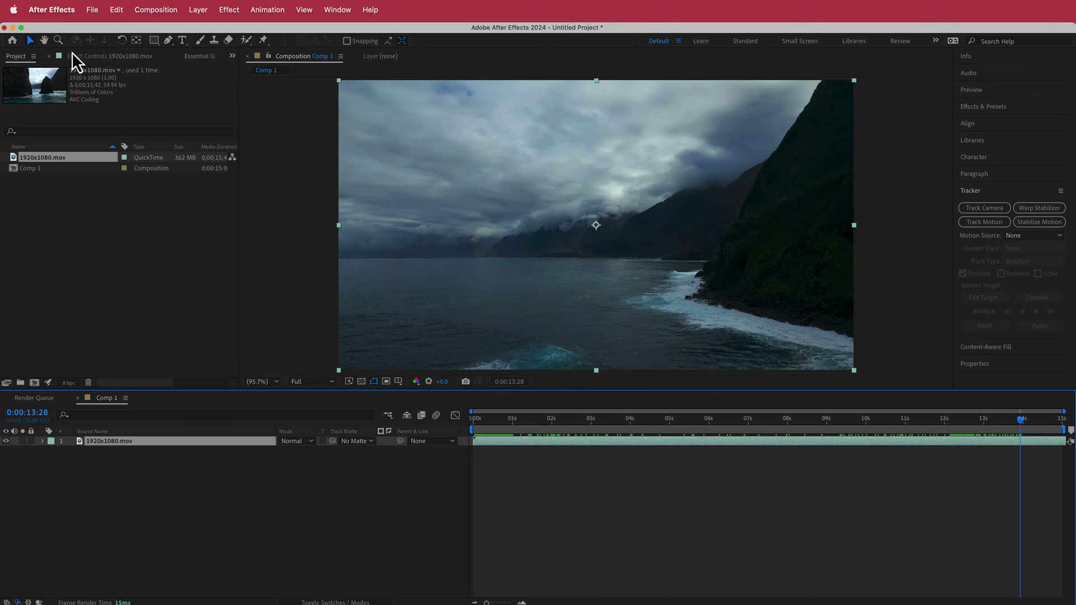
Save the current frame through Composition > Save Frame As > Photoshop Layers
{"action": "left_click", "coordinate": [158, 9]}
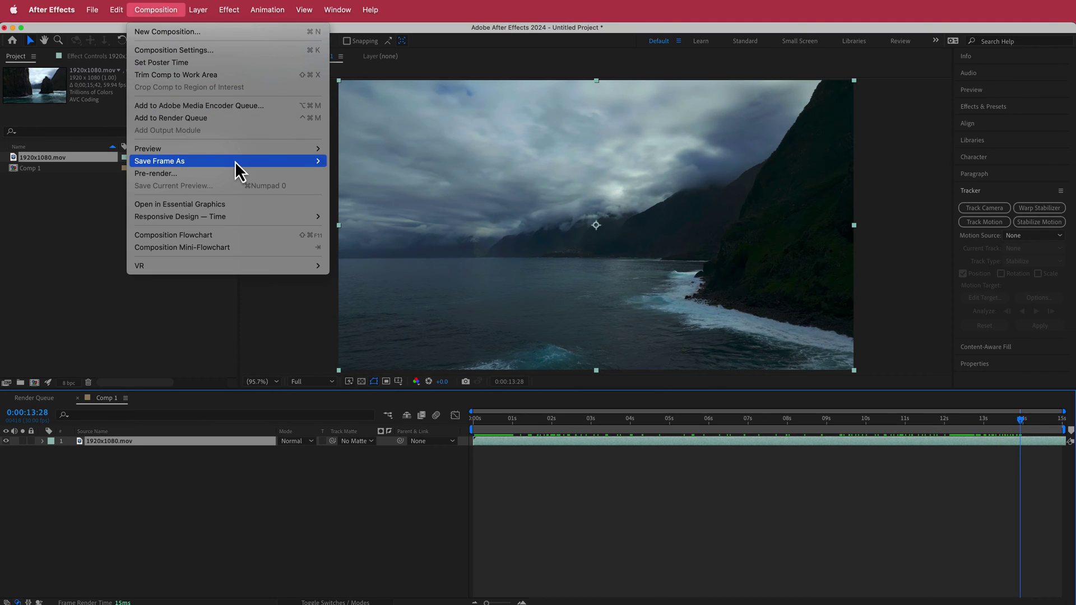
{"action": "mouse_move", "coordinate": [235, 169]}
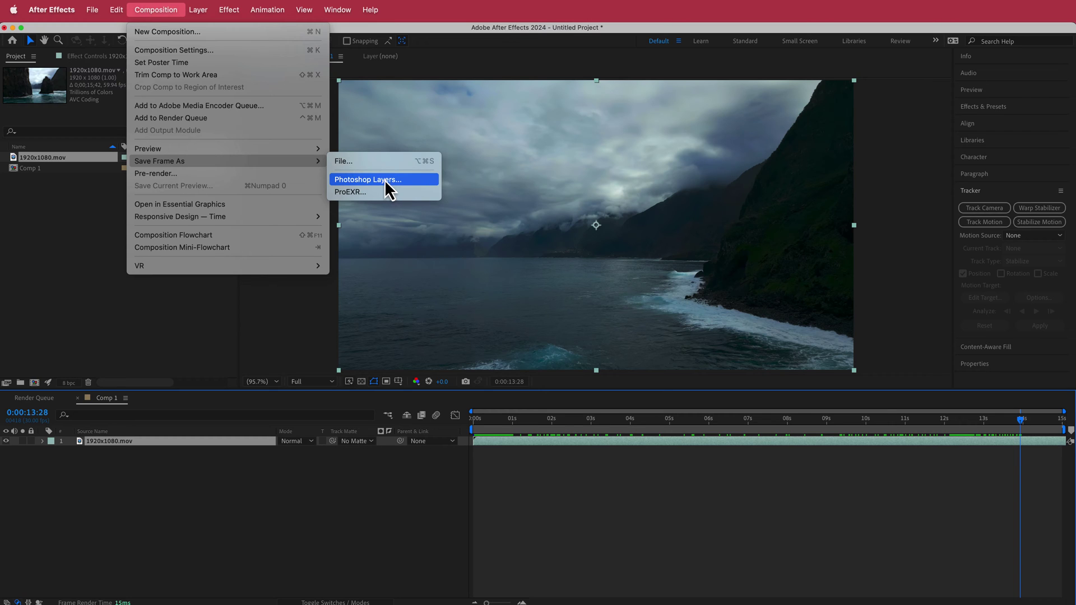
{"action": "left_click", "coordinate": [600, 475]}
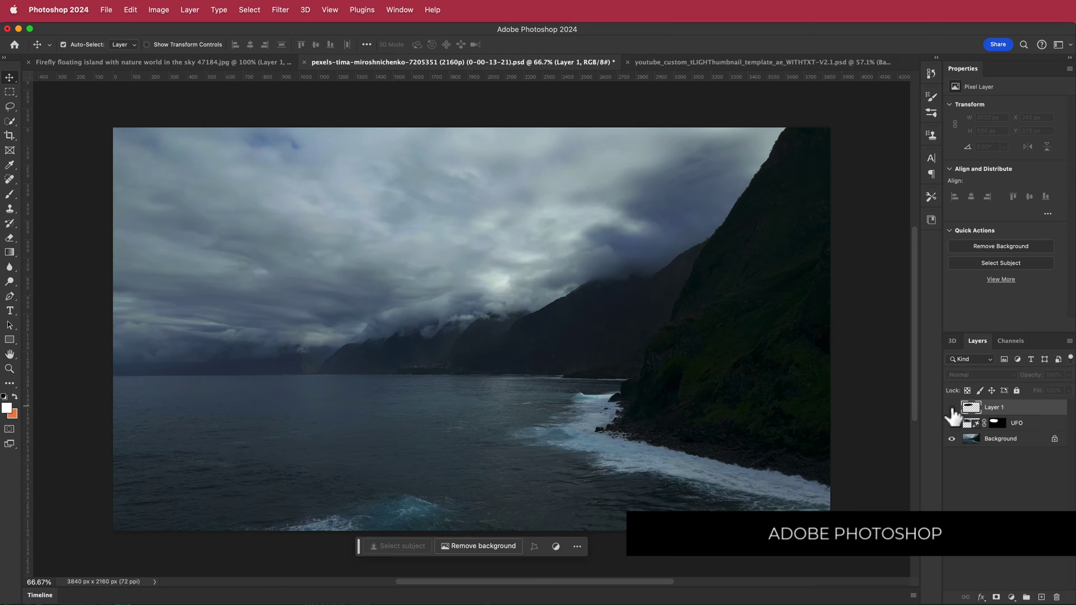
Hide Layer 1 and lasso a selection around the upper-left sky
{"action": "left_click", "coordinate": [952, 408]}
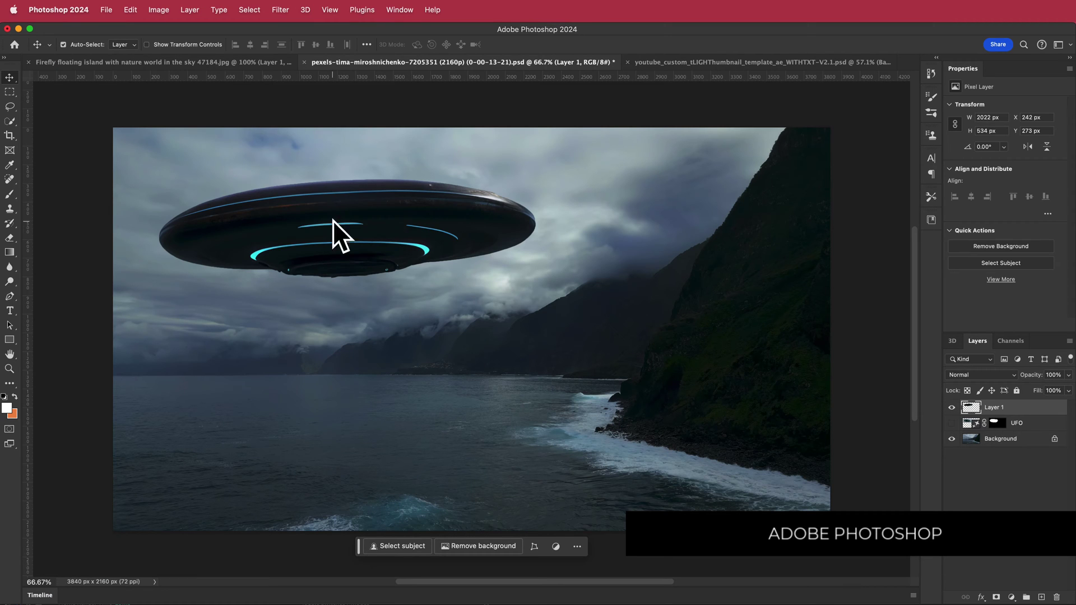
{"action": "left_click", "coordinate": [952, 409]}
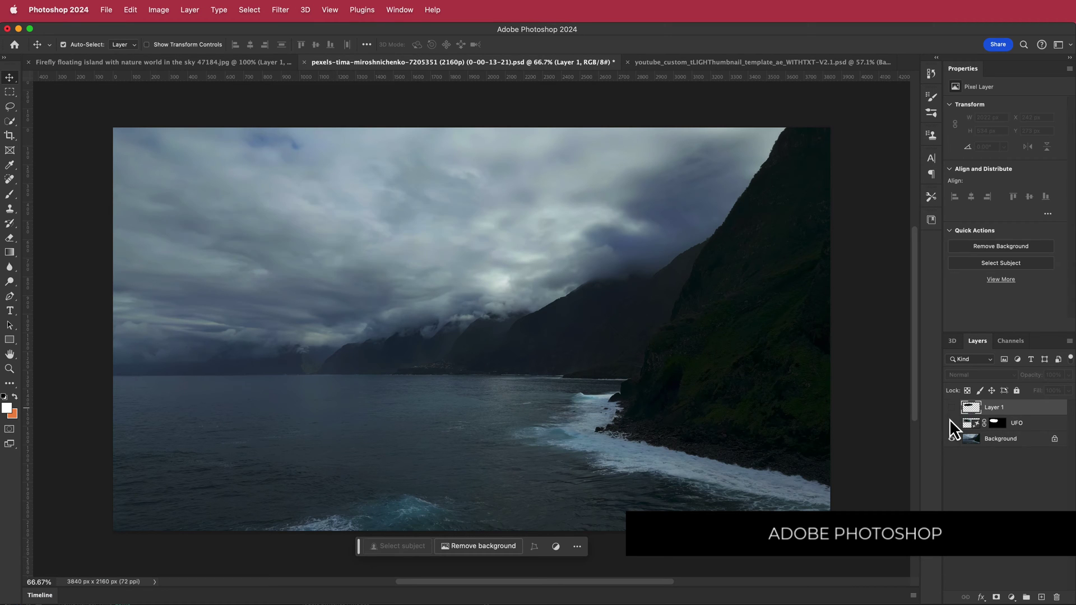
{"action": "left_click", "coordinate": [826, 135]}
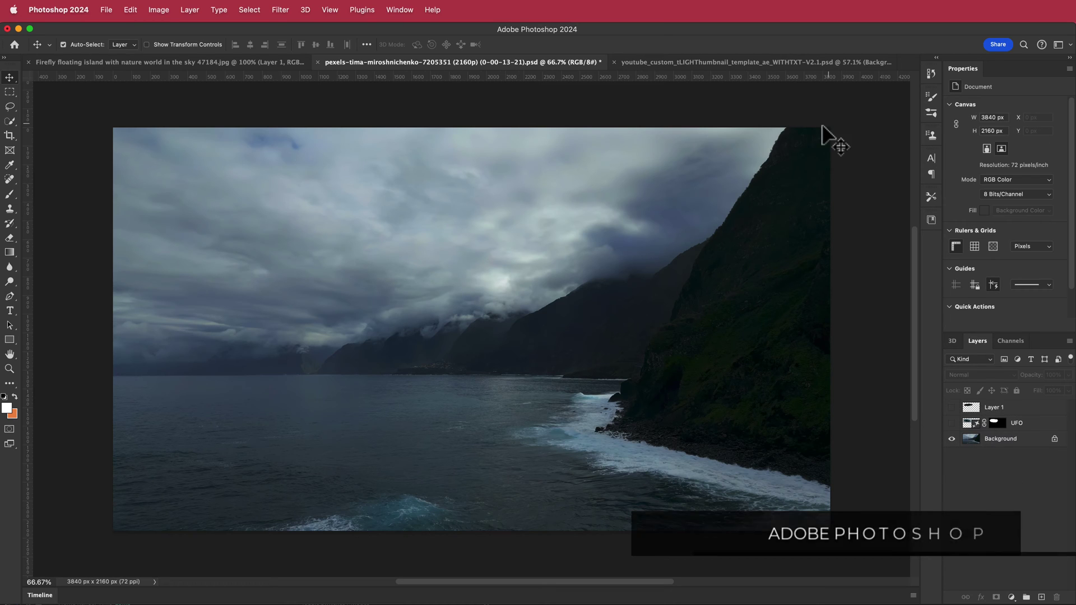
{"action": "left_click", "coordinate": [9, 108]}
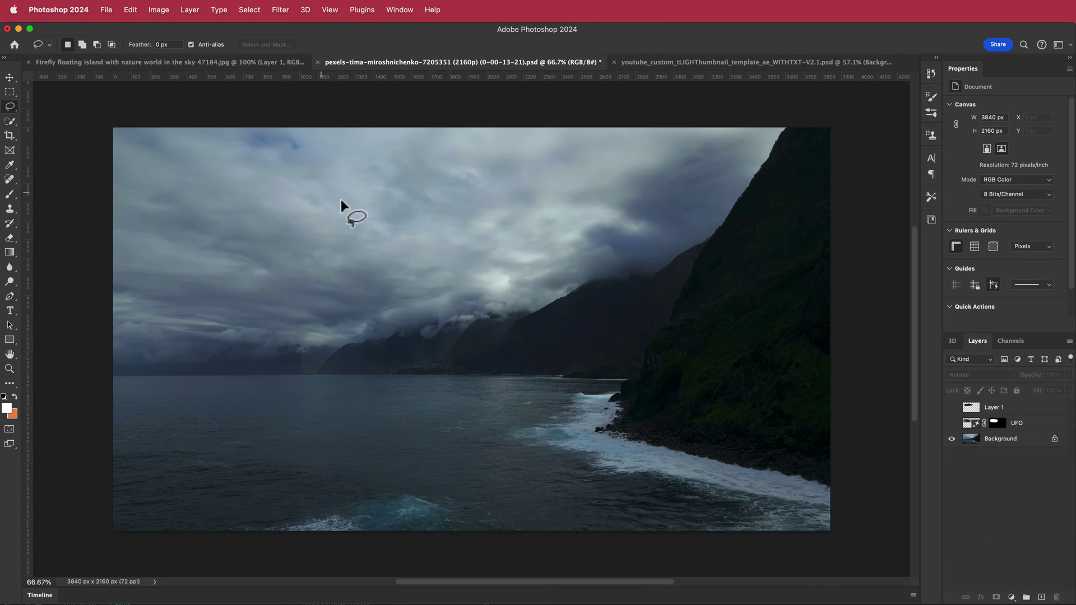
{"action": "mouse_move", "coordinate": [143, 265]}
{"action": "left_mouse_down"}
{"action": "mouse_move", "coordinate": [271, 306]}
{"action": "mouse_move", "coordinate": [449, 279]}
{"action": "mouse_move", "coordinate": [488, 247]}
{"action": "mouse_move", "coordinate": [497, 203]}
{"action": "left_mouse_up"}
{"action": "left_click_drag", "start_coordinate": [472, 164], "coordinate": [475, 181]}
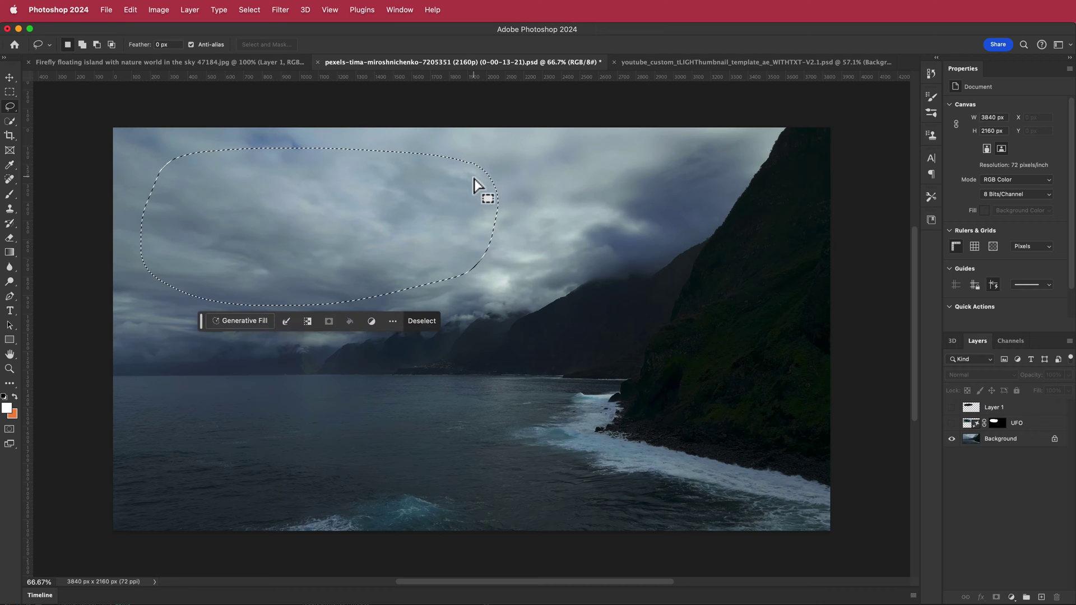
Generative Fill 'UFO circular with blue lights' into the selection and keep variation 2 of 3
{"action": "left_click", "coordinate": [238, 322]}
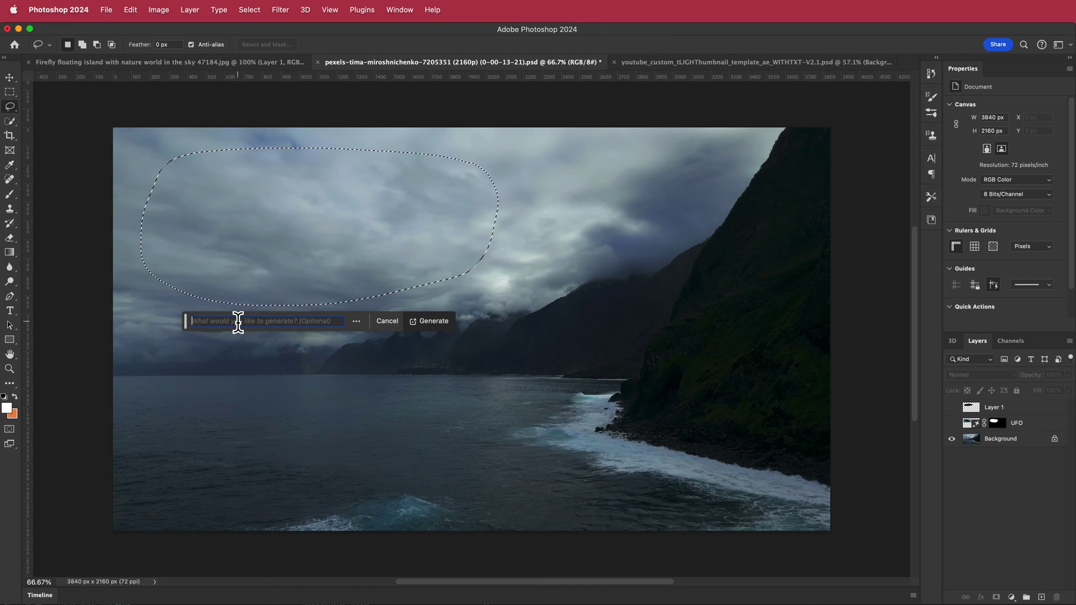
{"action": "type", "text": "UFO circular"}
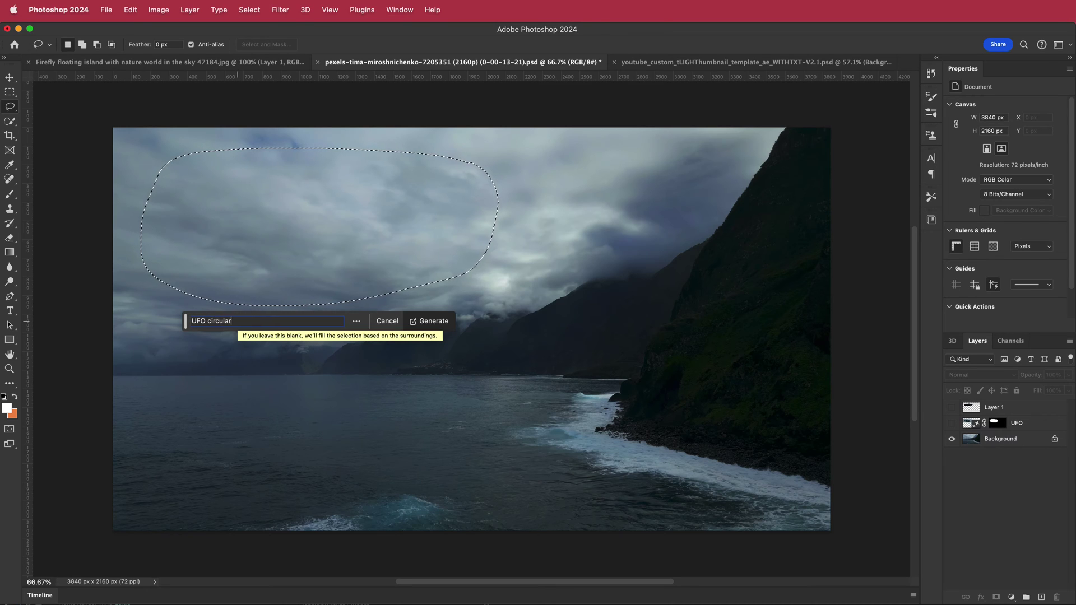
{"action": "type", "text": " with blue"}
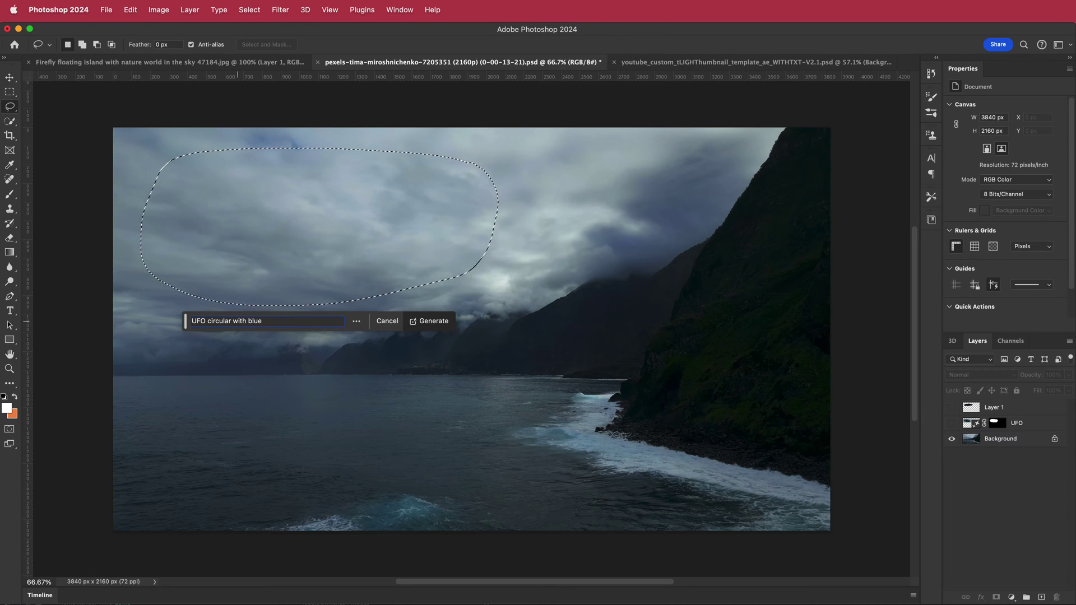
{"action": "type", "text": " lights"}
{"action": "left_click", "coordinate": [426, 323]}
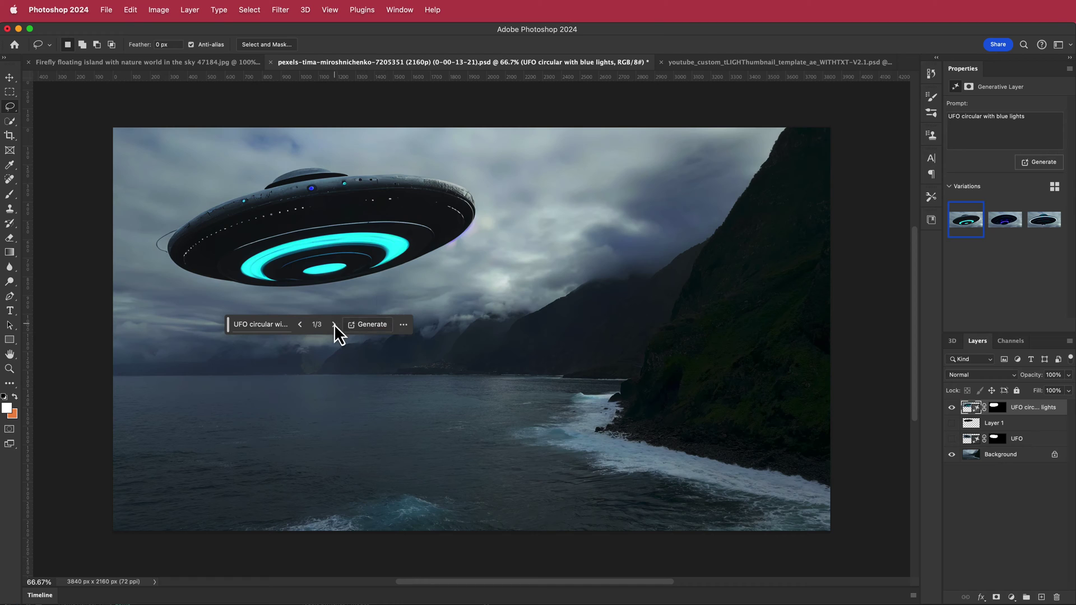
{"action": "left_click", "coordinate": [334, 325]}
{"action": "left_click", "coordinate": [334, 324]}
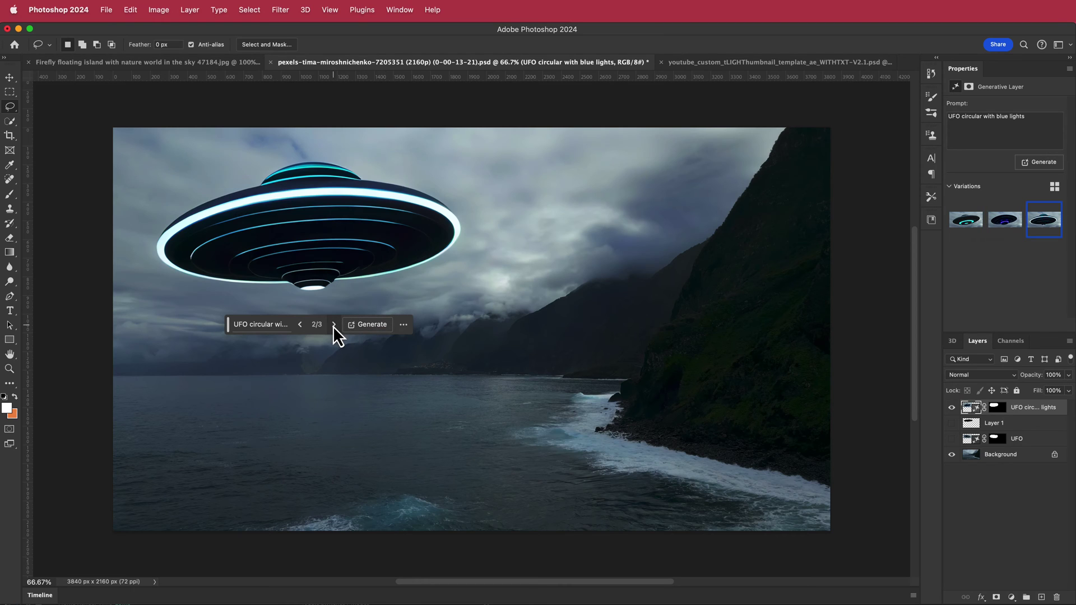
{"action": "left_click", "coordinate": [301, 325]}
{"action": "left_click", "coordinate": [300, 325]}
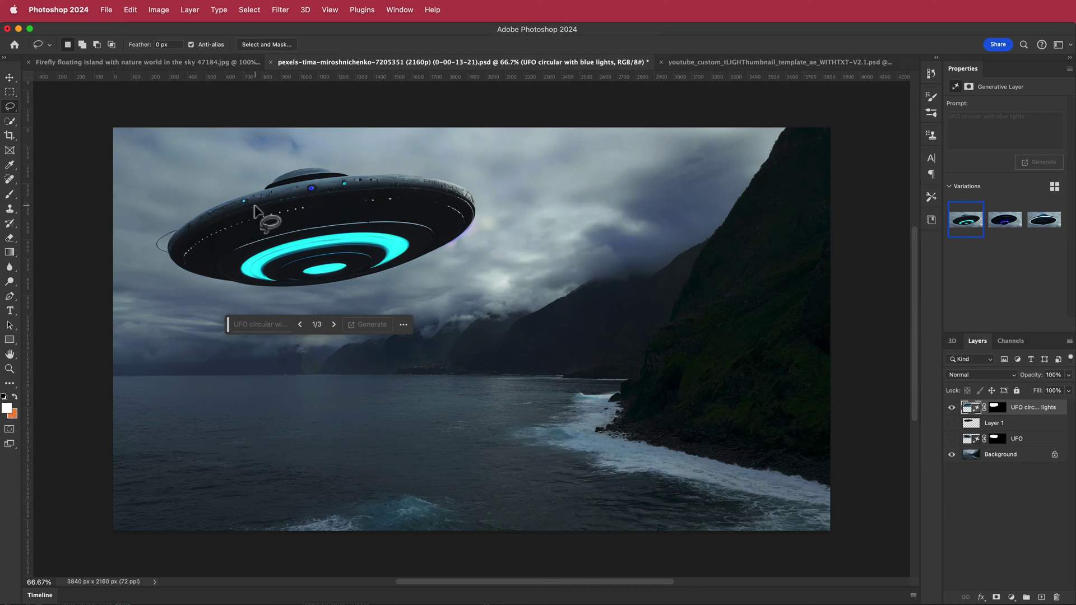
{"action": "left_click", "coordinate": [335, 325]}
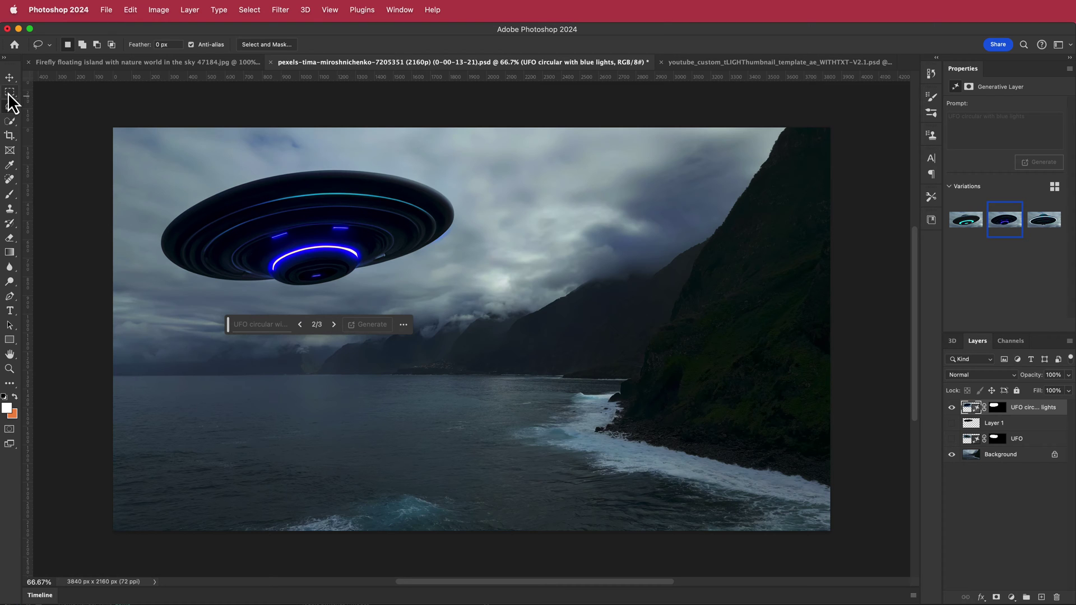
Quick-select the saucer and copy it onto its own layer
{"action": "left_click_drag", "start_coordinate": [12, 127], "coordinate": [52, 126]}
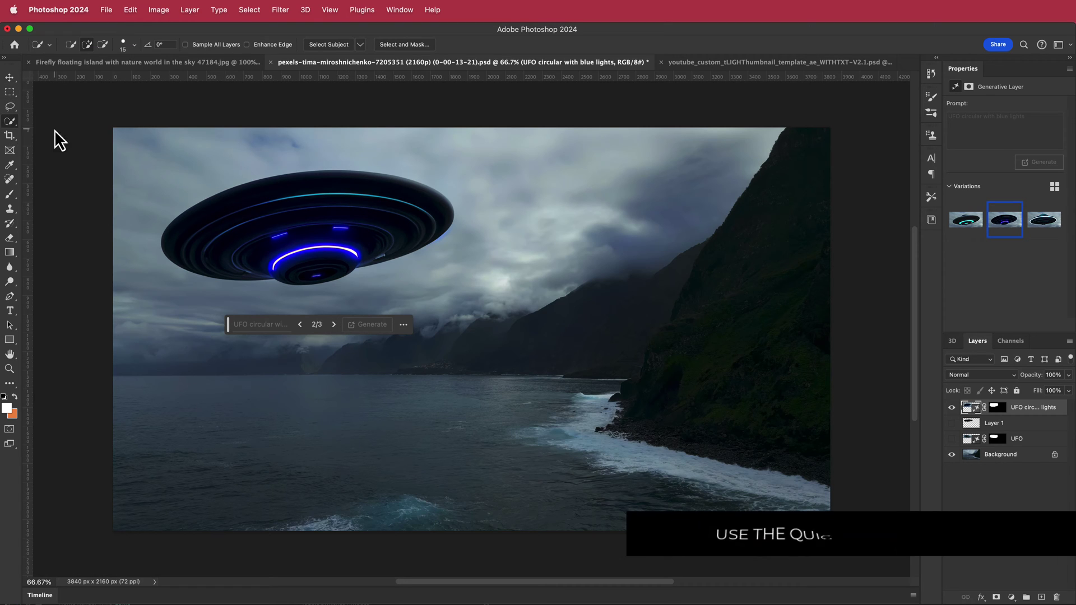
{"action": "left_click_drag", "start_coordinate": [277, 189], "coordinate": [409, 221]}
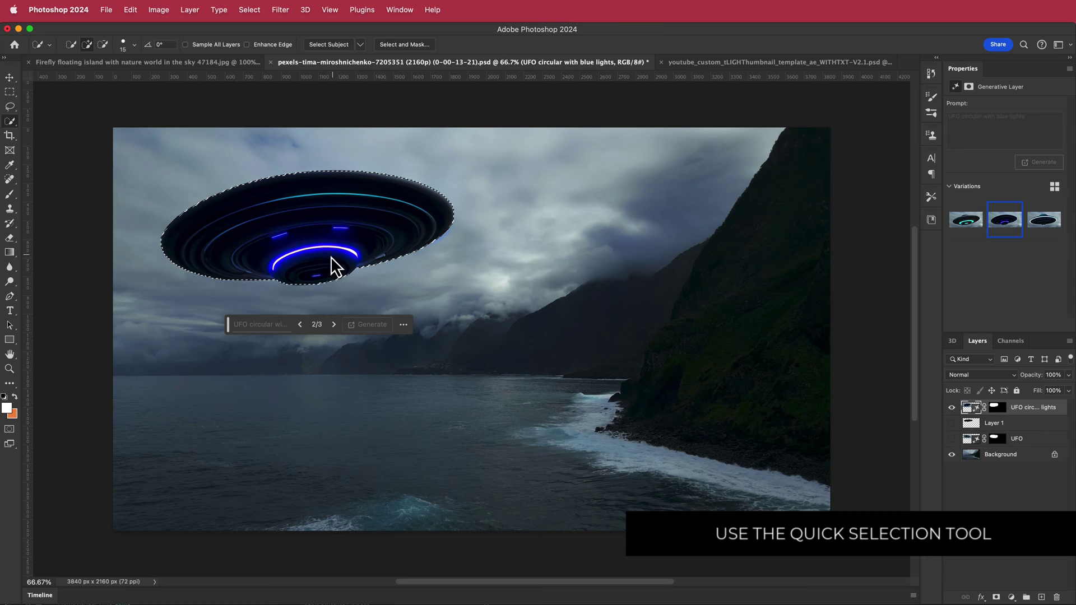
{"action": "left_click", "coordinate": [309, 273]}
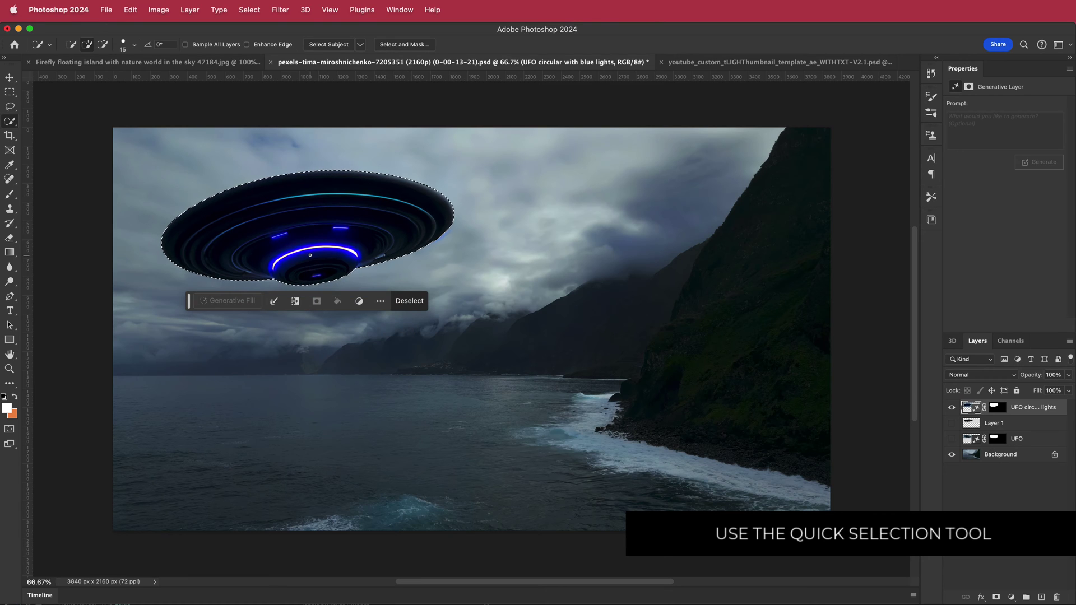
{"action": "key", "text": "ctrl+j"}
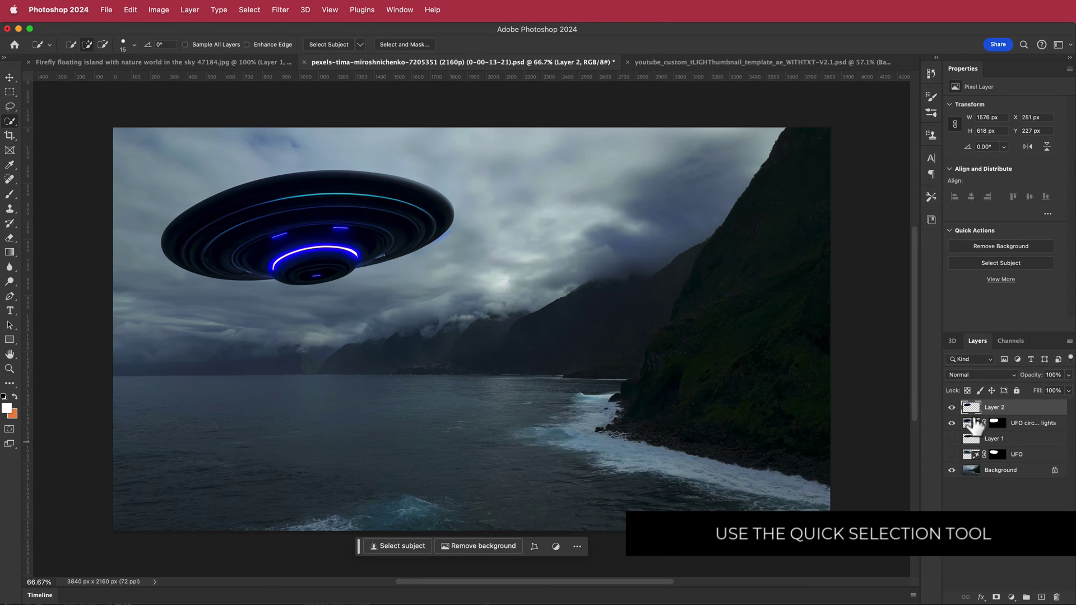
Show only the UFO layer on transparency and quick-export it as a PNG
{"action": "left_click", "coordinate": [952, 408]}
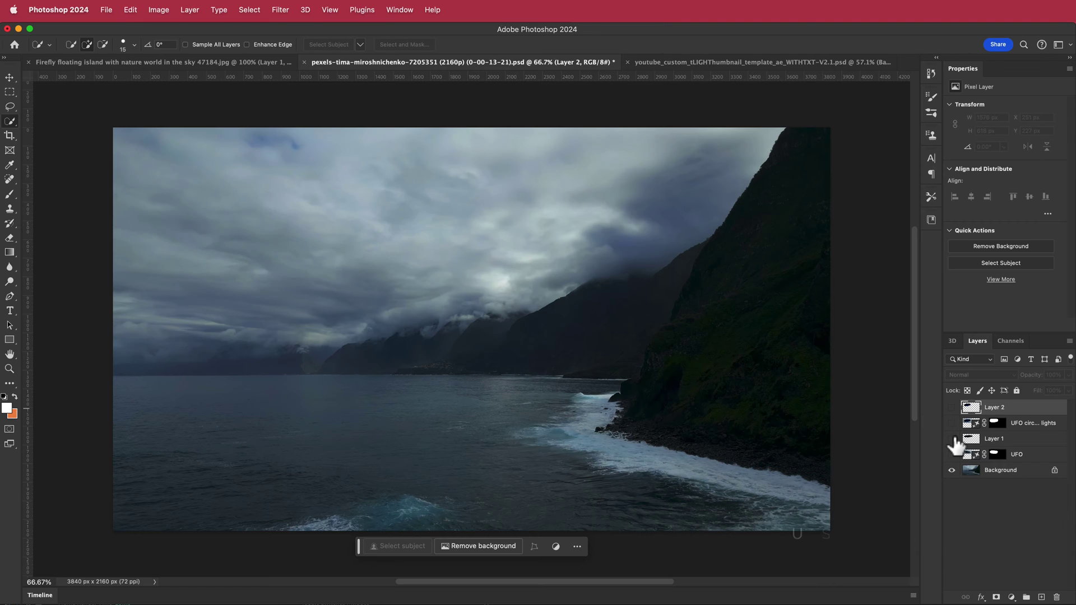
{"action": "left_click", "coordinate": [952, 439]}
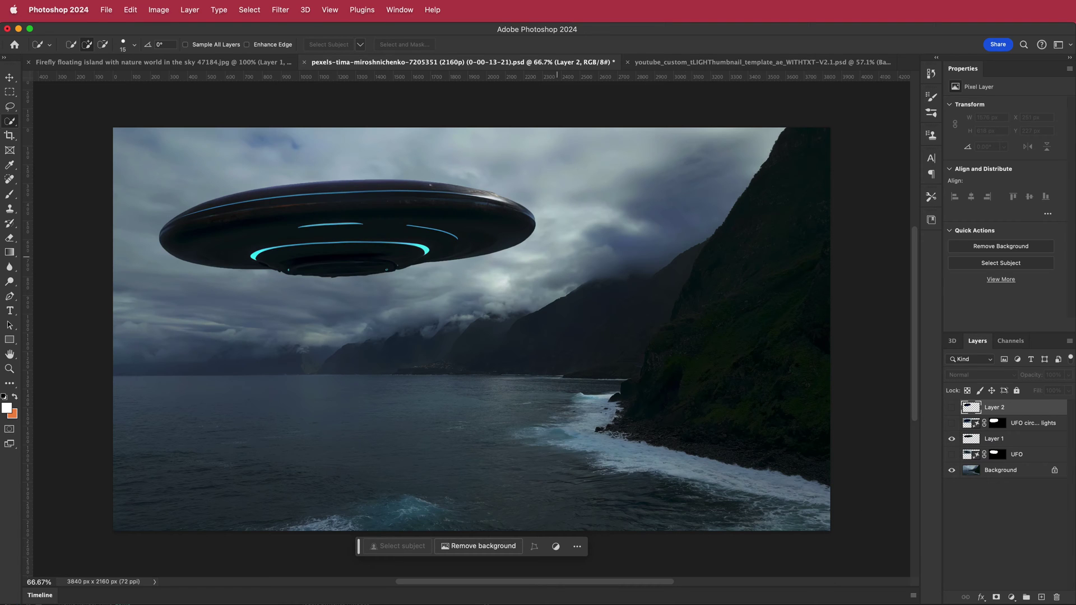
{"action": "left_click", "coordinate": [951, 470]}
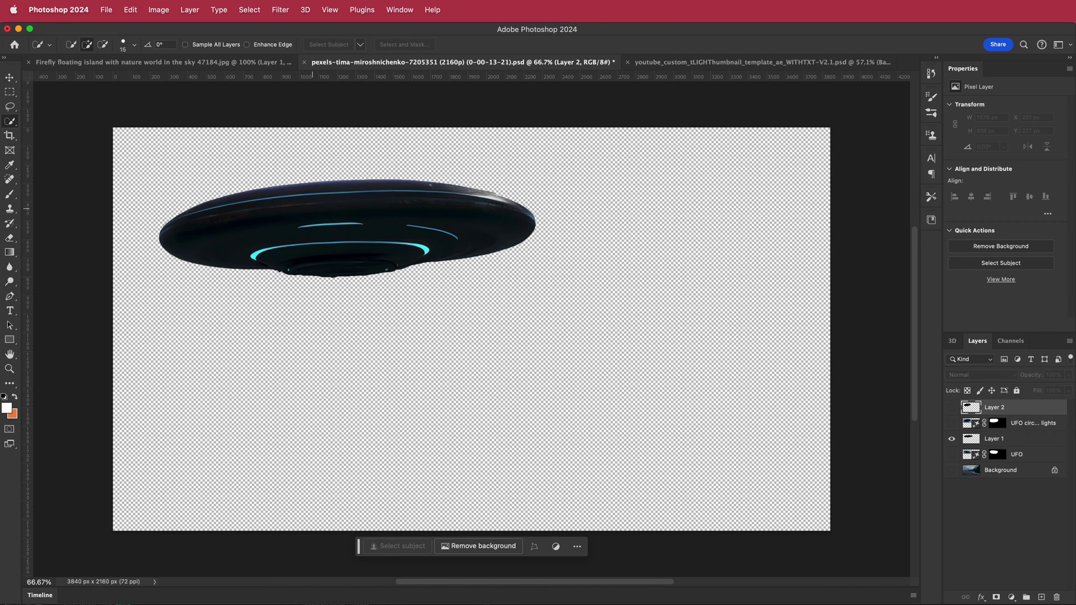
{"action": "left_click", "coordinate": [105, 15]}
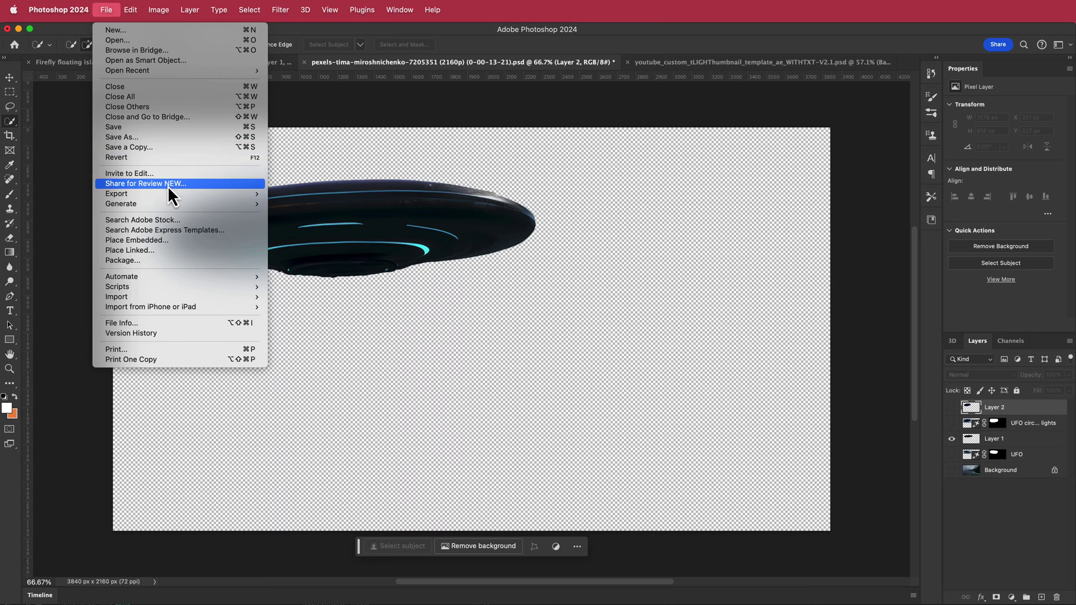
{"action": "mouse_move", "coordinate": [166, 191]}
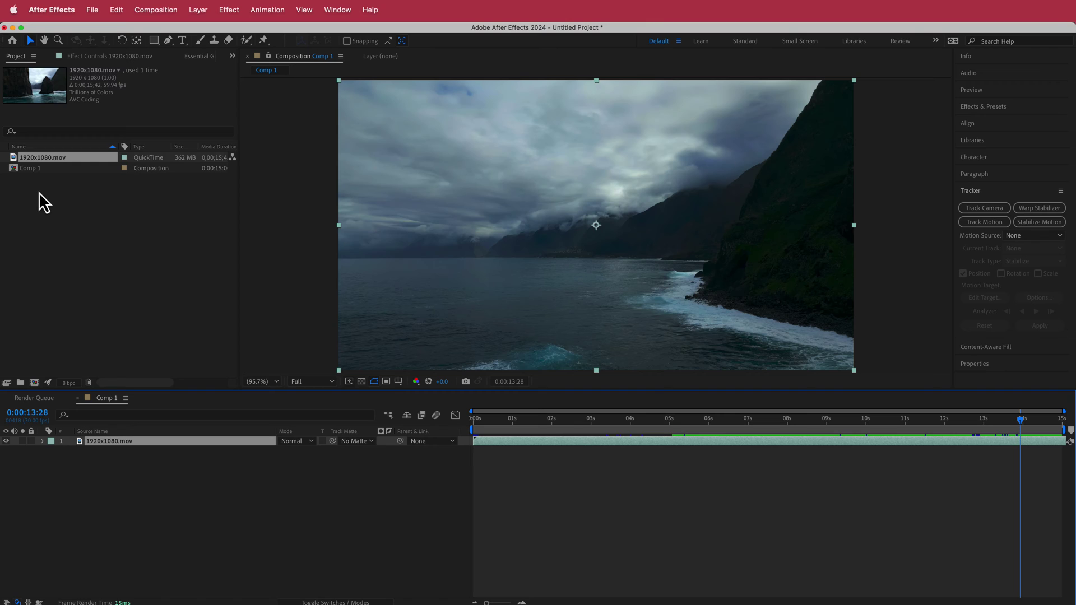
{"action": "right_click", "coordinate": [39, 196]}
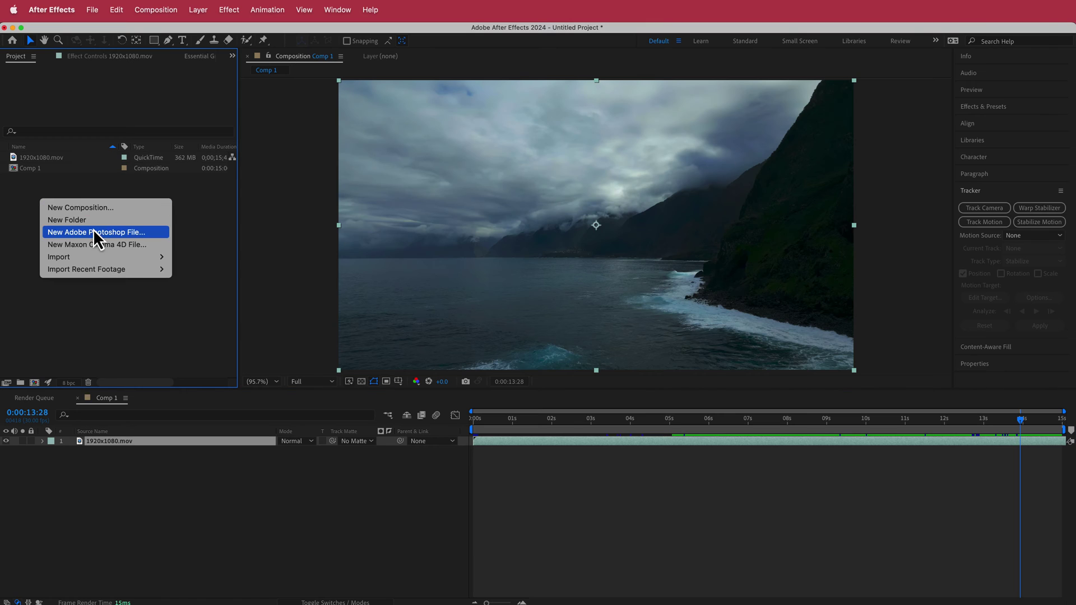
Import alien.png and add it as the top layer of Comp 1
{"action": "mouse_move", "coordinate": [86, 257]}
{"action": "left_click_drag", "start_coordinate": [33, 168], "coordinate": [131, 441]}
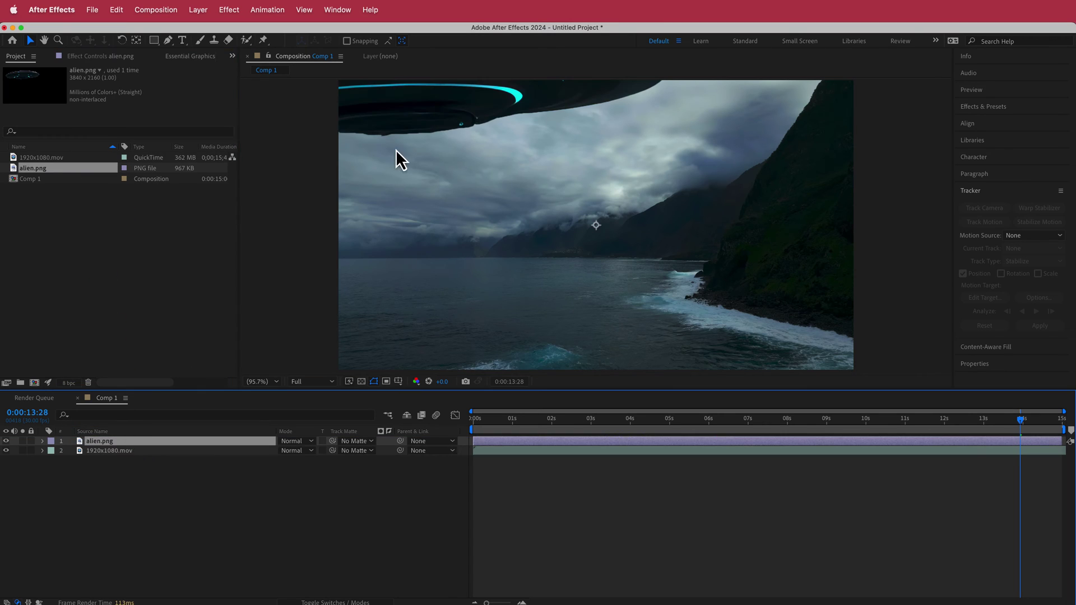
{"action": "left_click_drag", "start_coordinate": [429, 106], "coordinate": [538, 183]}
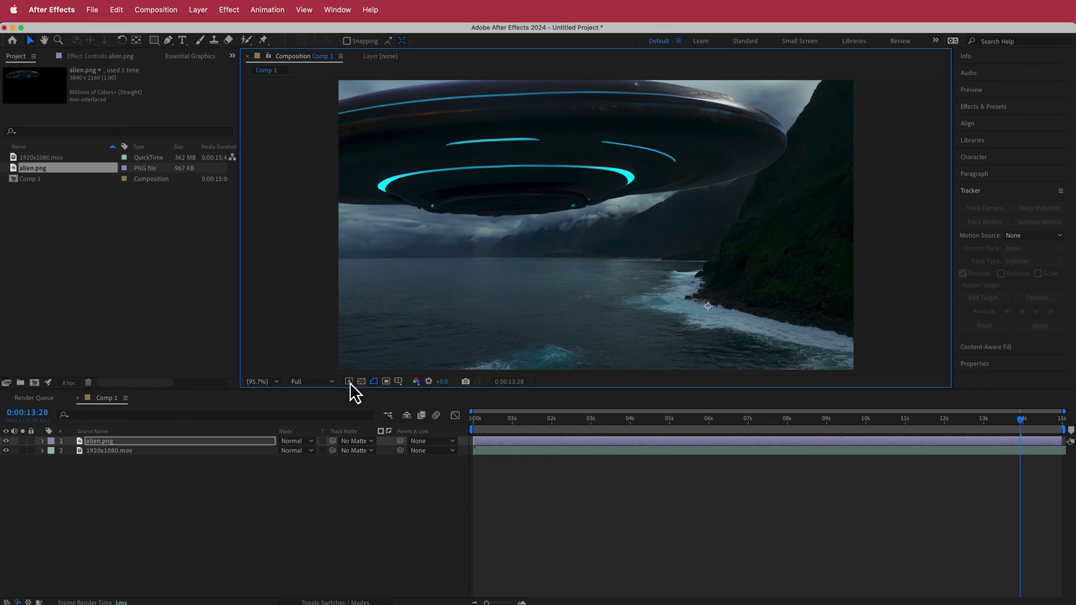
Scale the UFO to 30%, place it in the upper-left sky, and select the footage at frame one
{"action": "key", "text": "s"}
{"action": "left_click_drag", "start_coordinate": [302, 453], "coordinate": [287, 448]}
{"action": "left_click_drag", "start_coordinate": [637, 261], "coordinate": [447, 159]}
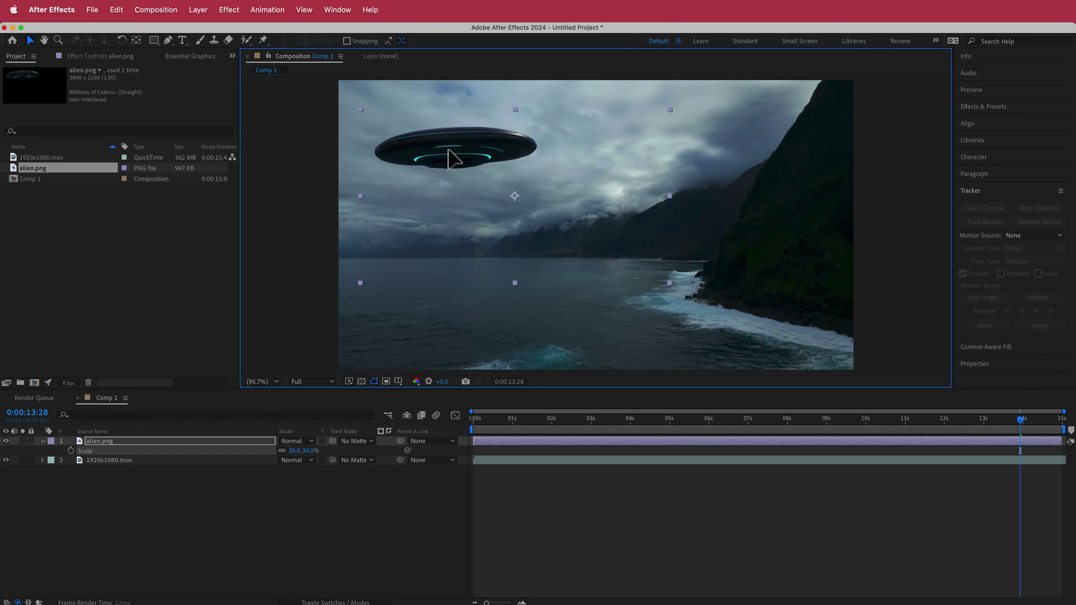
{"action": "left_click_drag", "start_coordinate": [1031, 432], "coordinate": [455, 435]}
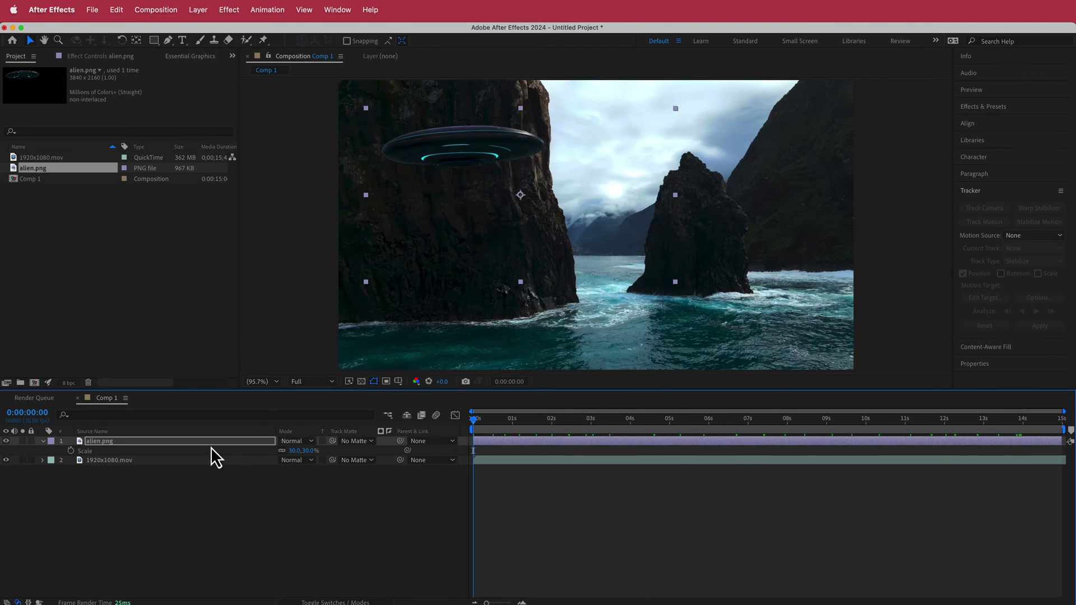
{"action": "left_click", "coordinate": [115, 460]}
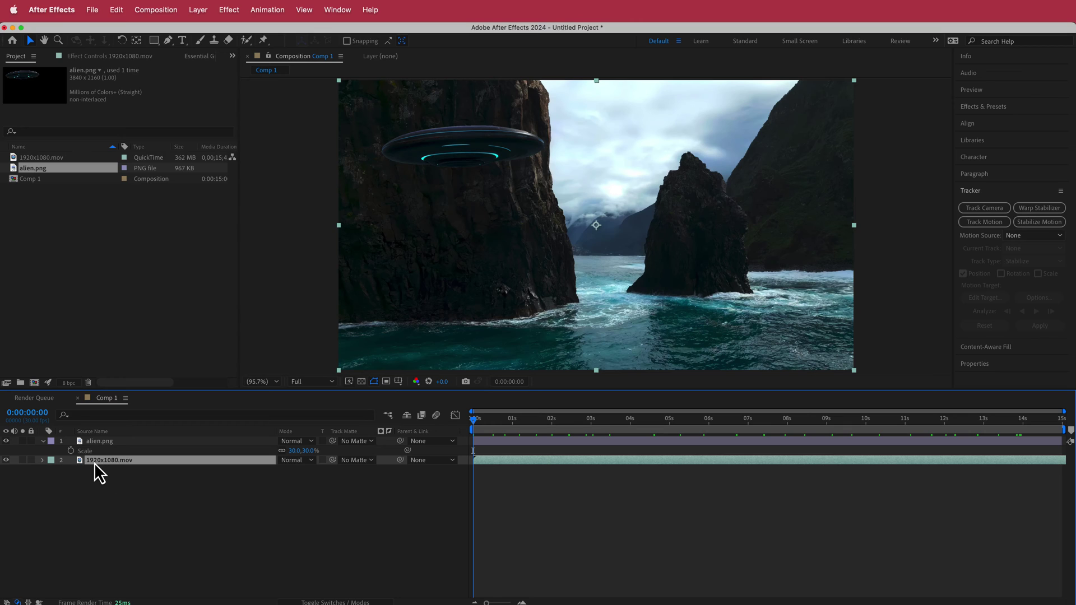
Camera-track 1920x1080.mov and create a tracked null and 3D camera from the track points
{"action": "left_click", "coordinate": [980, 210]}
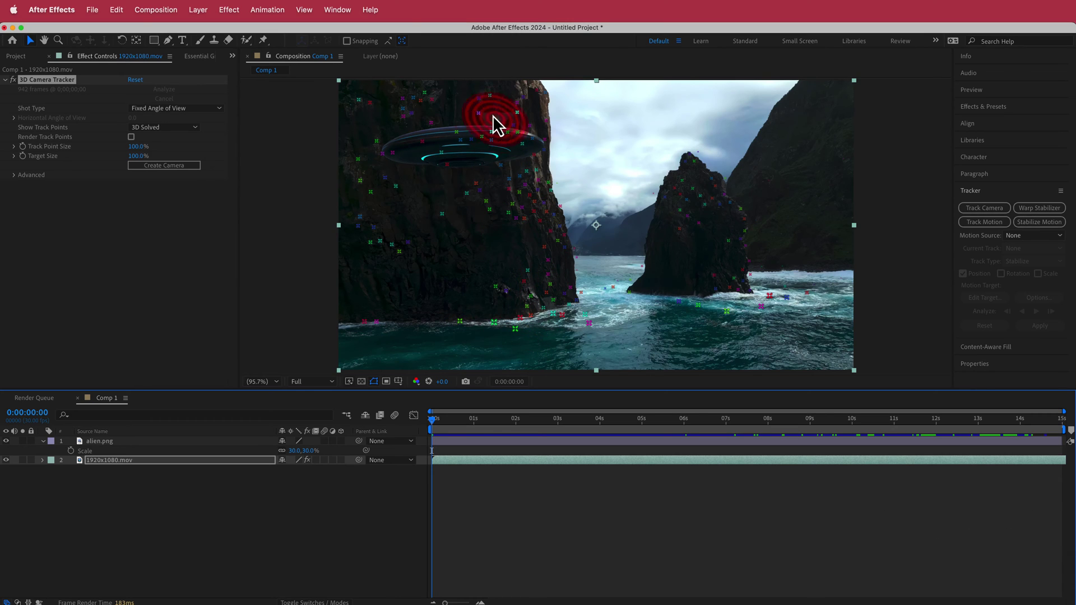
{"action": "right_click", "coordinate": [432, 105]}
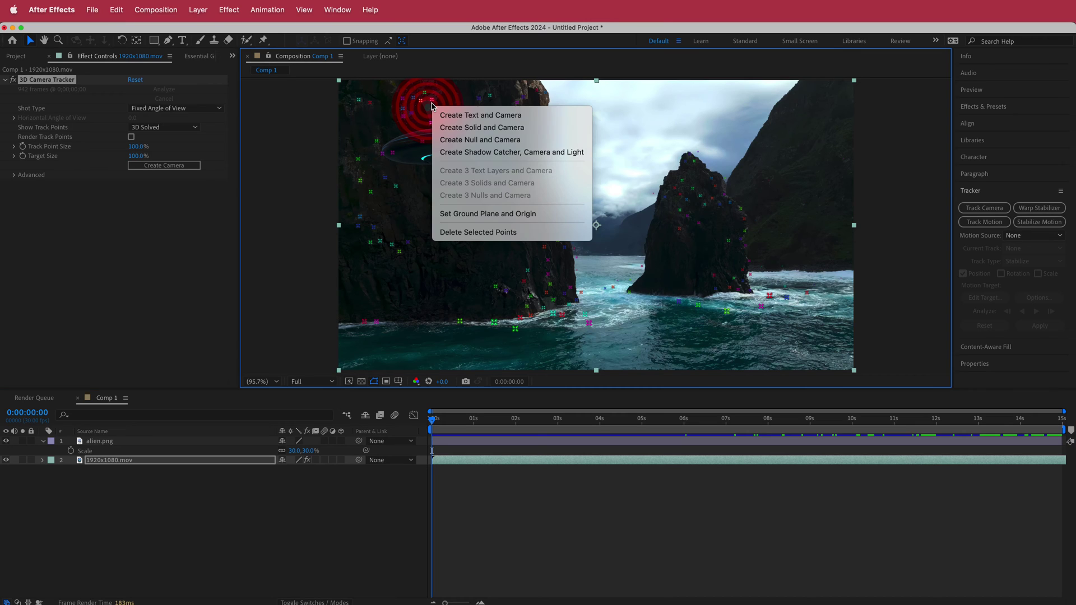
{"action": "left_click", "coordinate": [474, 145]}
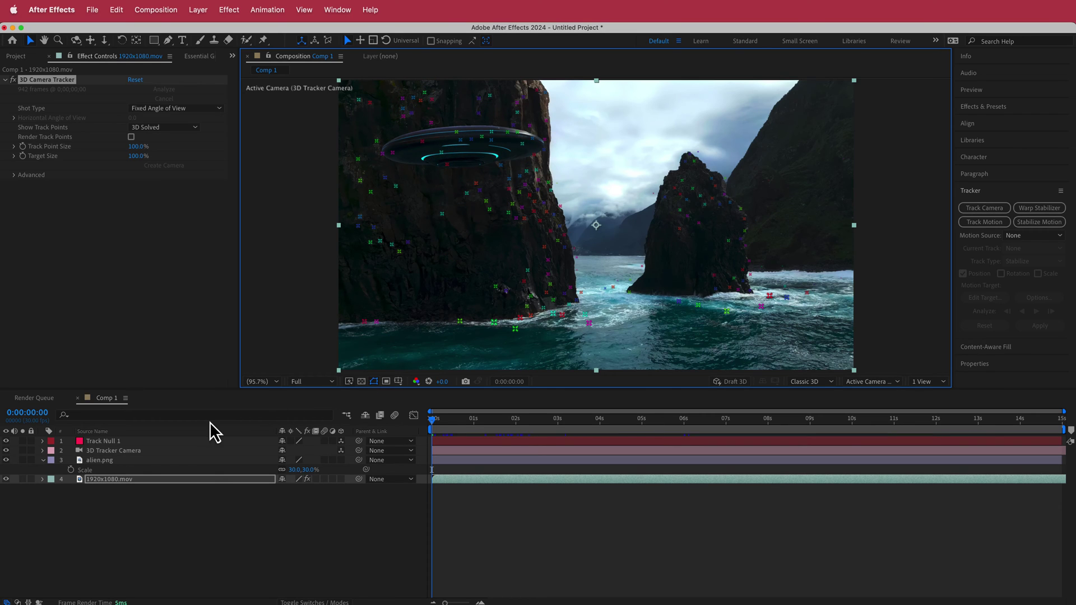
Make alien.png a 3D layer, enlarge it, and nudge it slightly down and left
{"action": "left_click", "coordinate": [115, 462]}
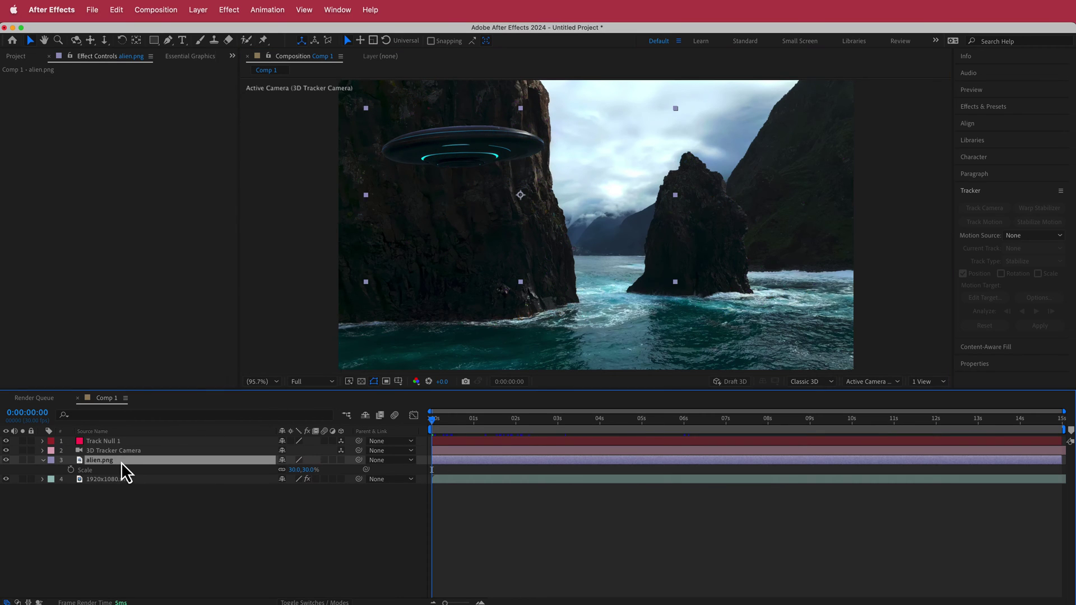
{"action": "left_click", "coordinate": [341, 460]}
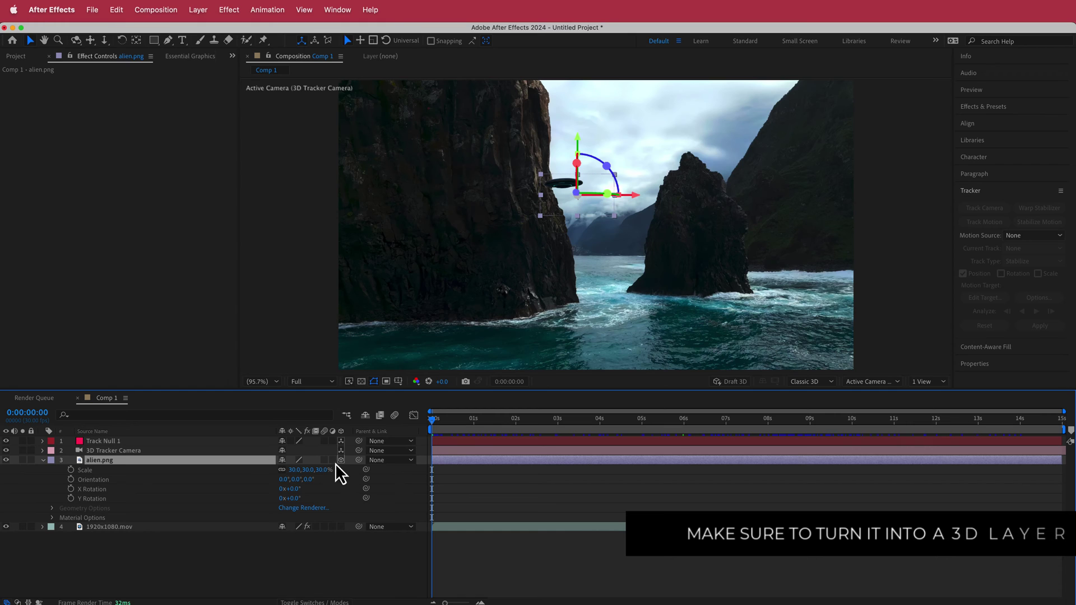
{"action": "left_click_drag", "start_coordinate": [299, 470], "coordinate": [350, 473]}
{"action": "left_click_drag", "start_coordinate": [524, 152], "coordinate": [519, 154]}
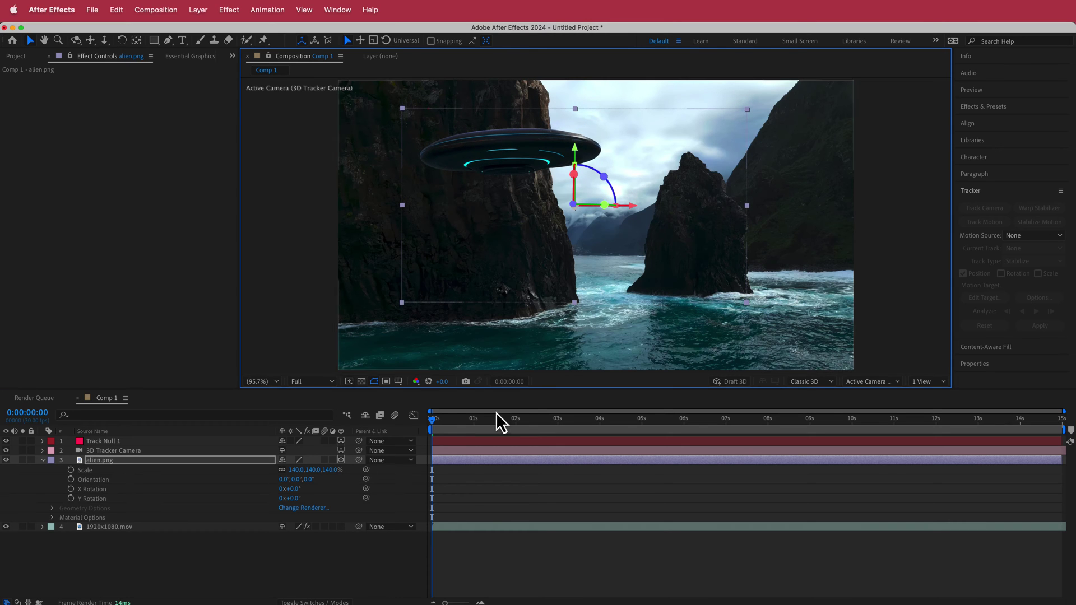
{"action": "left_click_drag", "start_coordinate": [441, 432], "coordinate": [480, 422]}
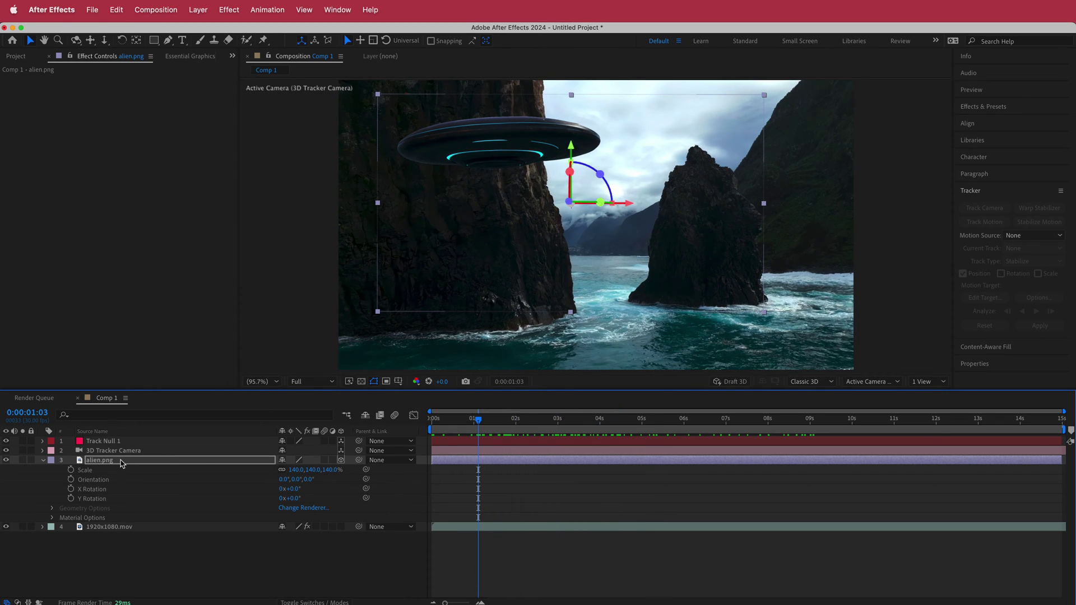
Push the UFO back to Position Z 12000, then about 15600, beside the left cliff
{"action": "key", "text": "p"}
{"action": "left_click", "coordinate": [330, 470]}
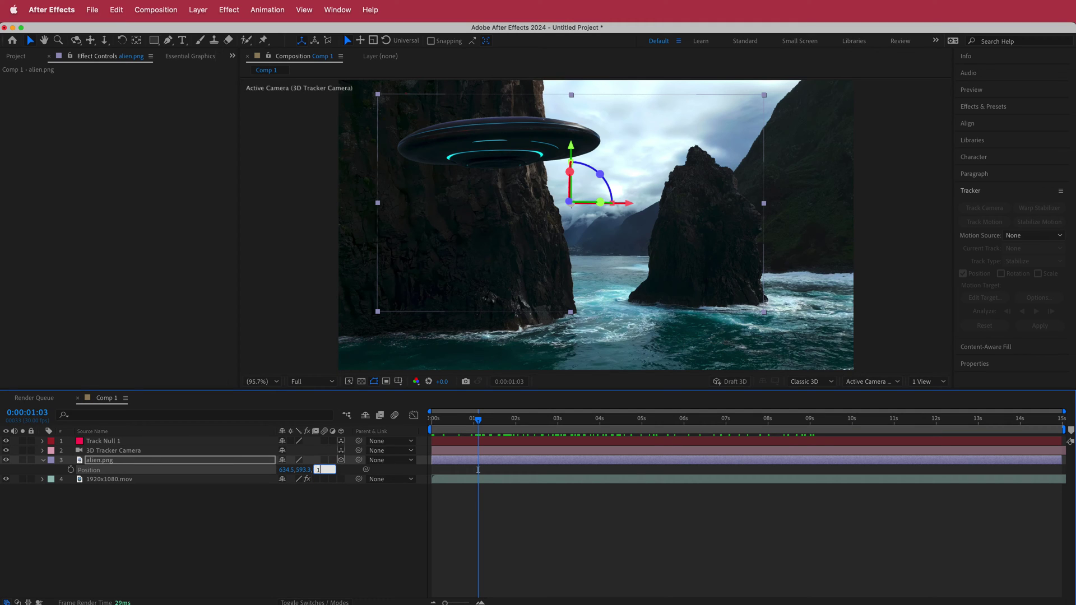
{"action": "type", "text": "12000"}
{"action": "key", "text": "Return"}
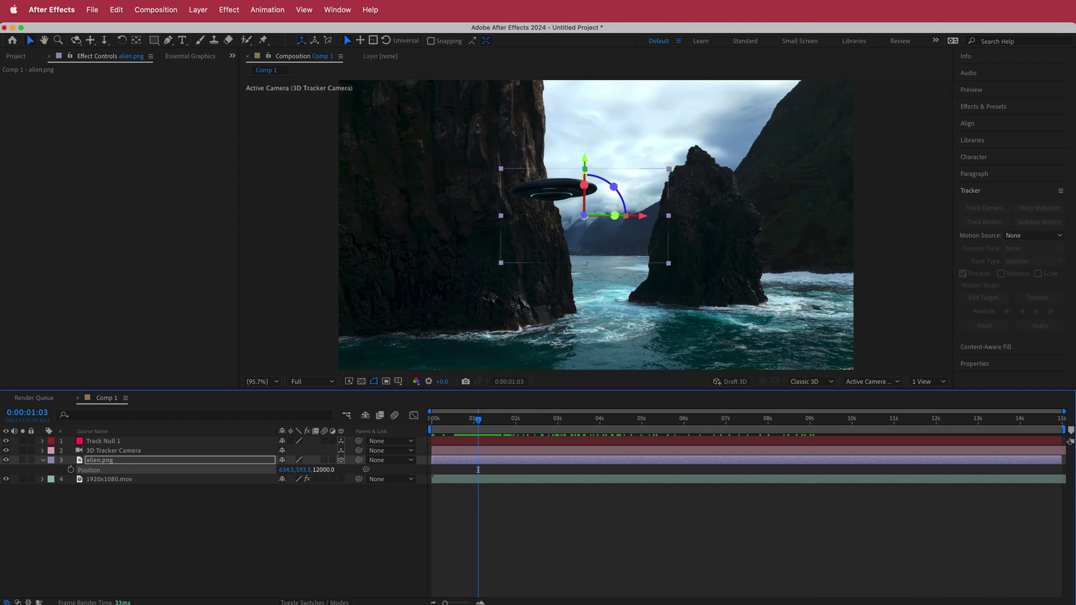
{"action": "left_click_drag", "start_coordinate": [478, 421], "coordinate": [1035, 405]}
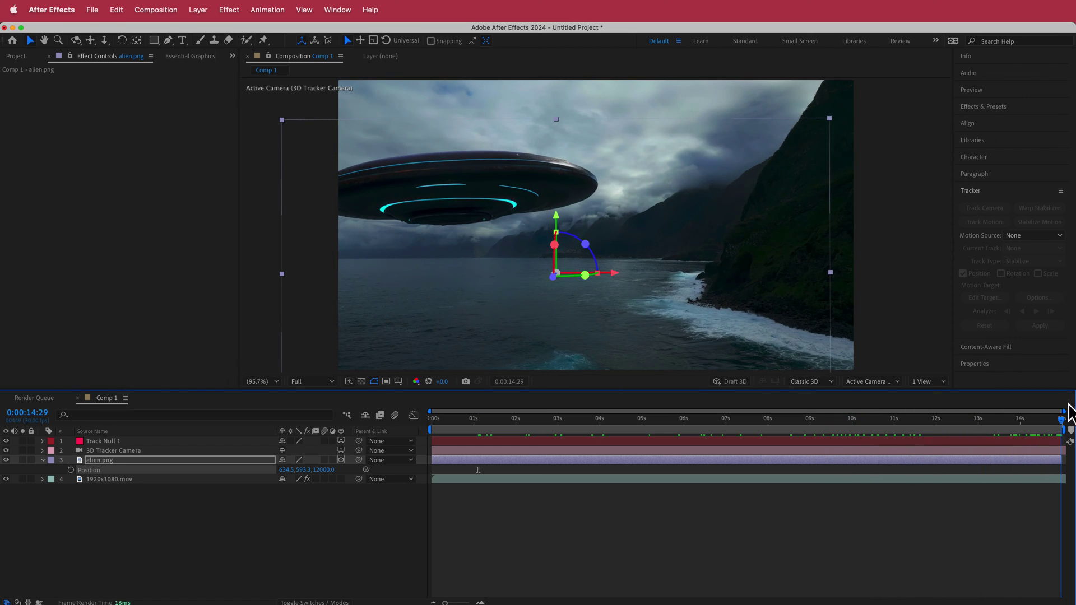
{"action": "left_click_drag", "start_coordinate": [438, 208], "coordinate": [440, 204]}
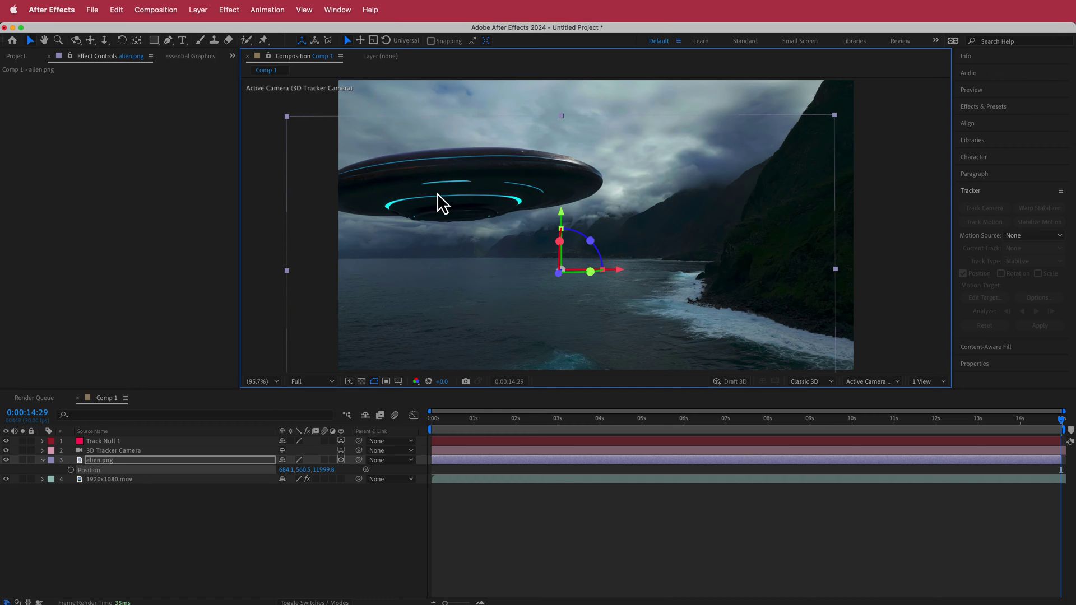
{"action": "left_click_drag", "start_coordinate": [323, 471], "coordinate": [800, 394]}
{"action": "left_click_drag", "start_coordinate": [323, 470], "coordinate": [566, 471]}
{"action": "left_click_drag", "start_coordinate": [497, 210], "coordinate": [473, 185]}
{"action": "left_click_drag", "start_coordinate": [1060, 432], "coordinate": [405, 442]}
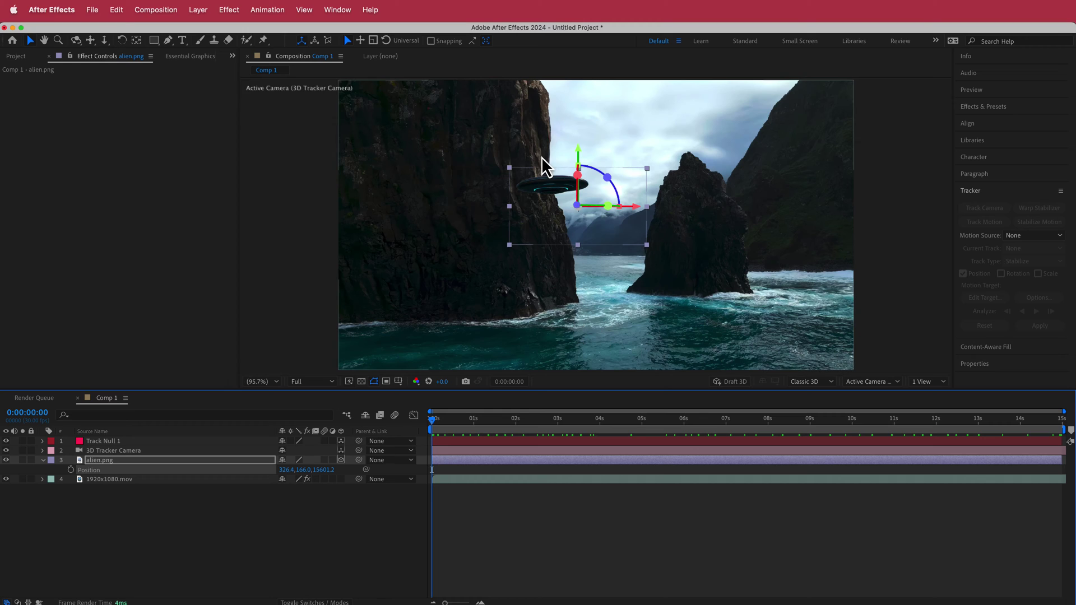
Zoom to 200% and pen mask points down the cliff edge on alien.png
{"action": "key", "text": "slash"}
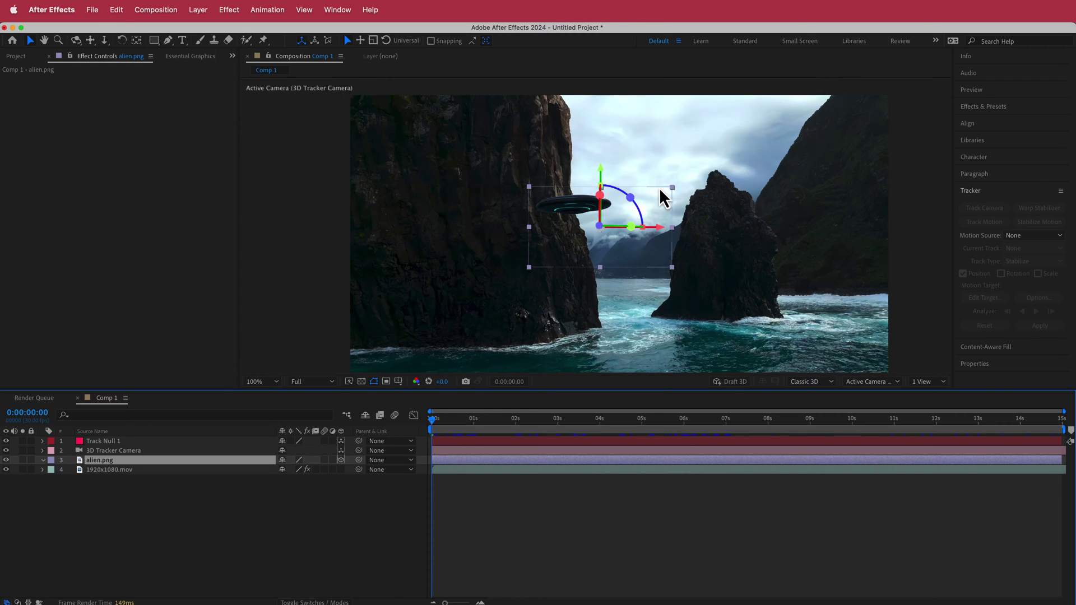
{"action": "left_click", "coordinate": [216, 512]}
{"action": "left_click", "coordinate": [106, 462]}
{"action": "key", "text": "period"}
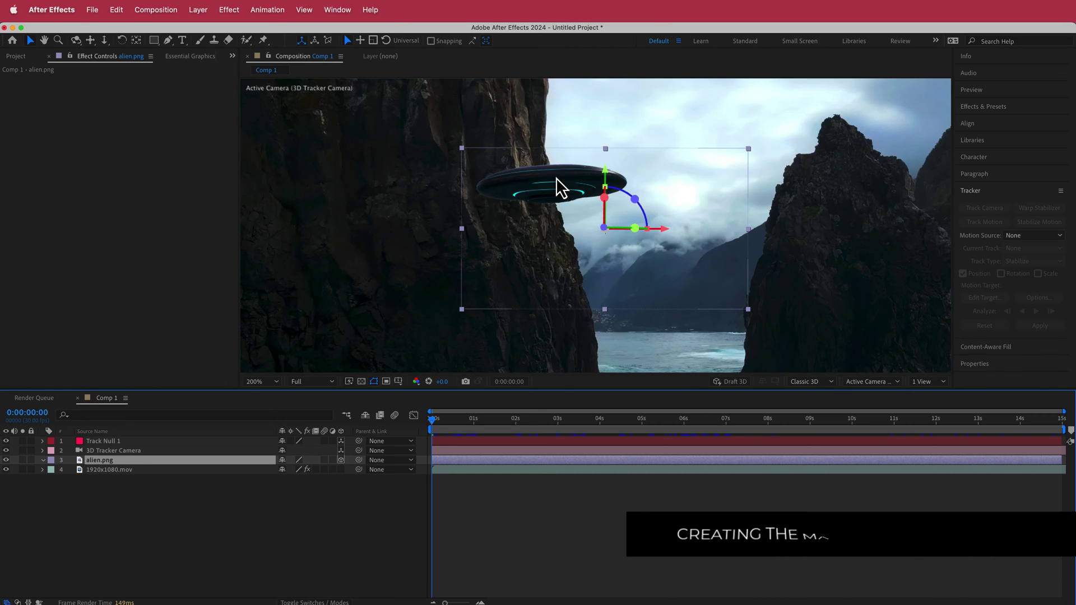
{"action": "left_click_drag", "start_coordinate": [392, 143], "coordinate": [454, 171]}
{"action": "left_click", "coordinate": [168, 41]}
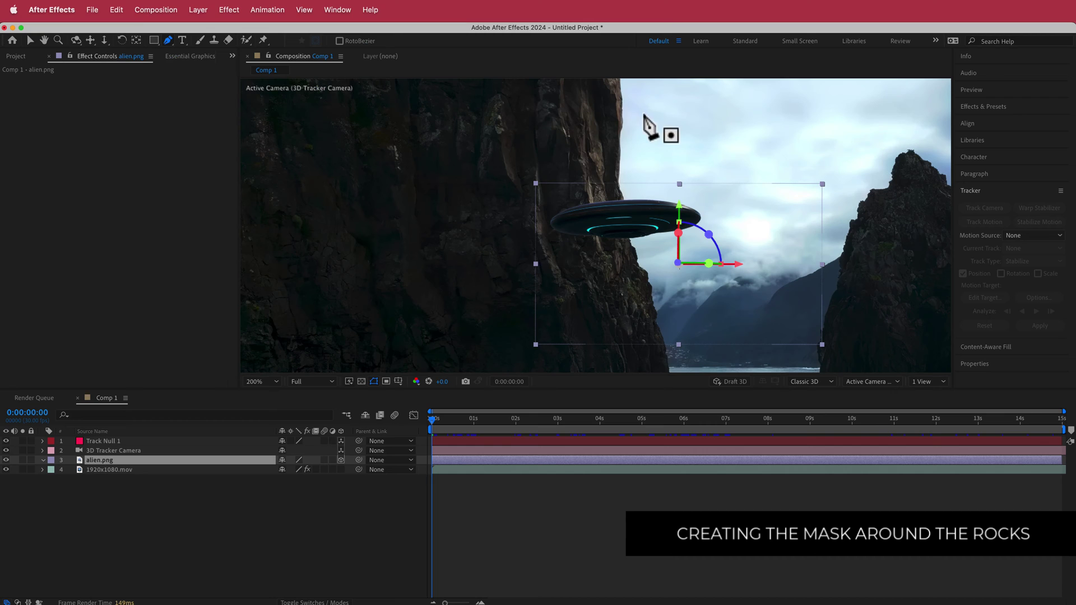
{"action": "left_click", "coordinate": [622, 103]}
{"action": "left_click", "coordinate": [619, 167]}
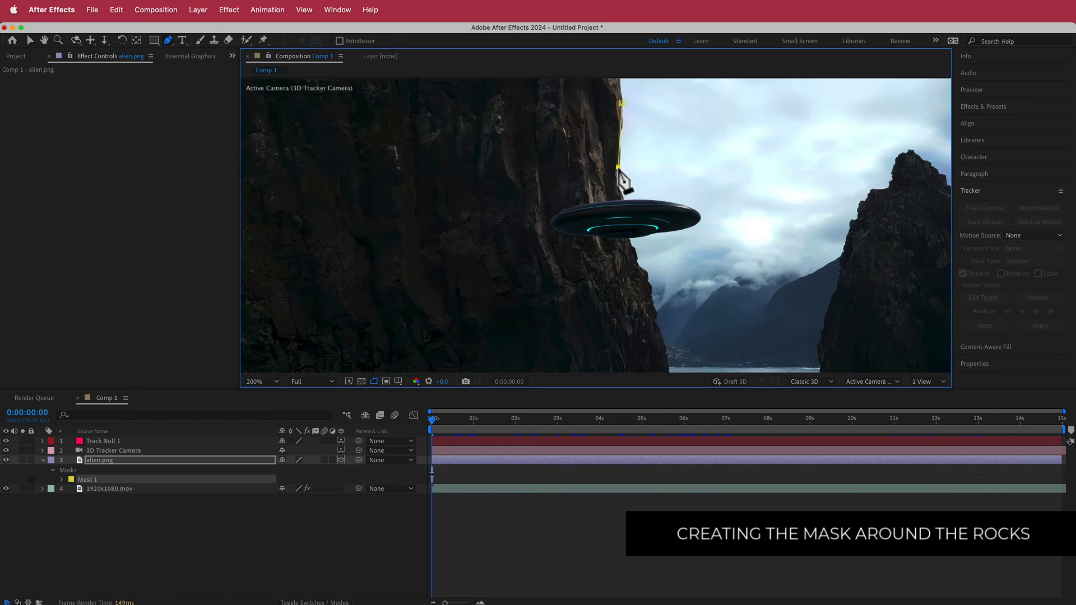
{"action": "left_click", "coordinate": [622, 195]}
{"action": "left_click", "coordinate": [632, 244]}
{"action": "left_click", "coordinate": [653, 297]}
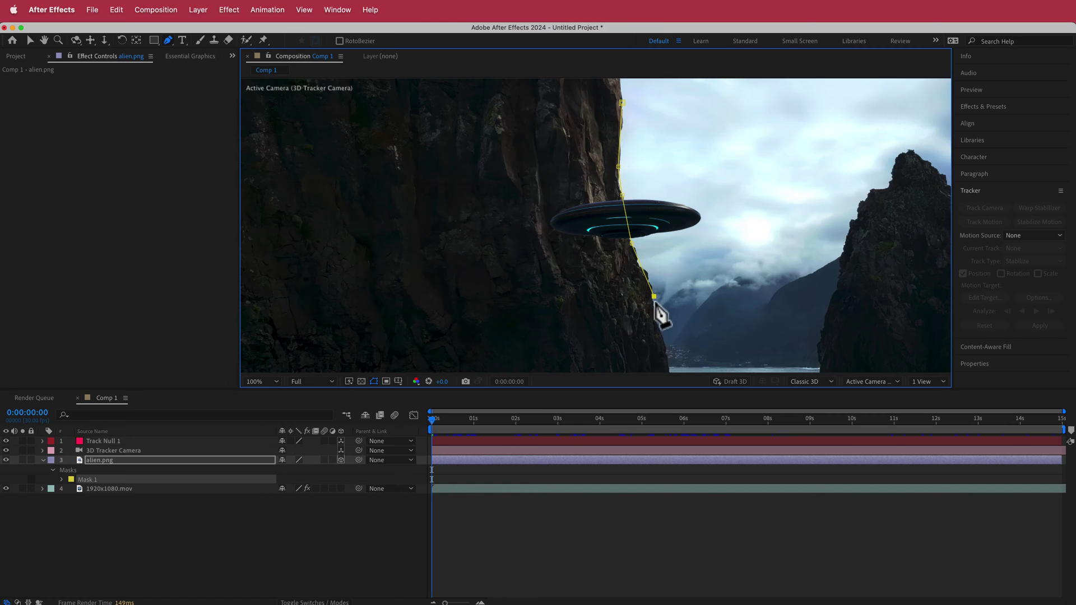
At 100%, extend the mask across the cliff base and top and close it
{"action": "key", "text": "comma"}
{"action": "left_click", "coordinate": [512, 281]}
{"action": "left_click", "coordinate": [473, 184]}
{"action": "left_click", "coordinate": [503, 150]}
{"action": "left_click", "coordinate": [549, 139]}
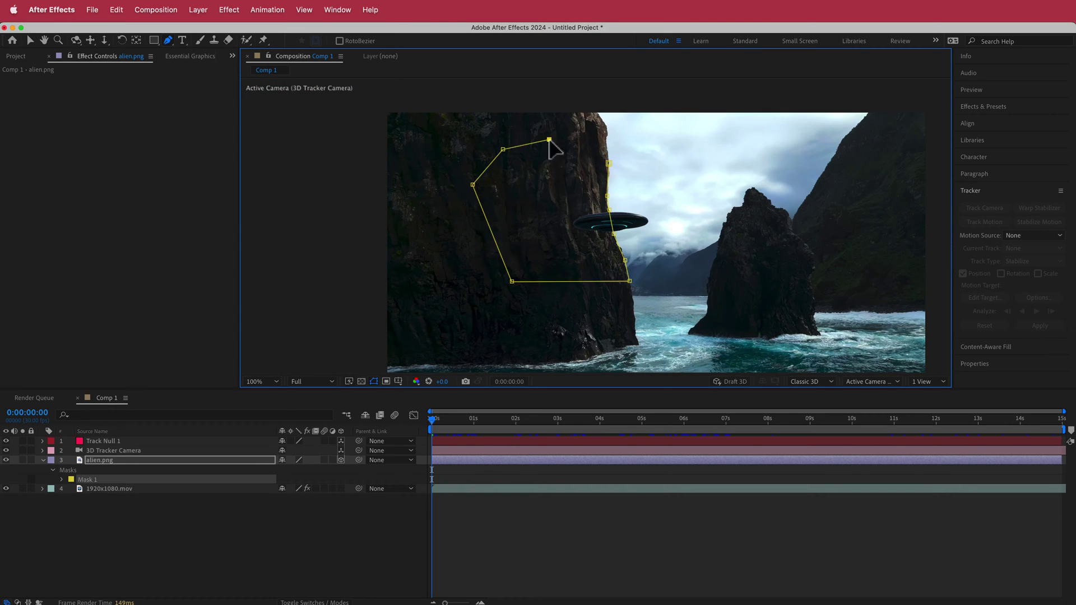
{"action": "left_click", "coordinate": [609, 164]}
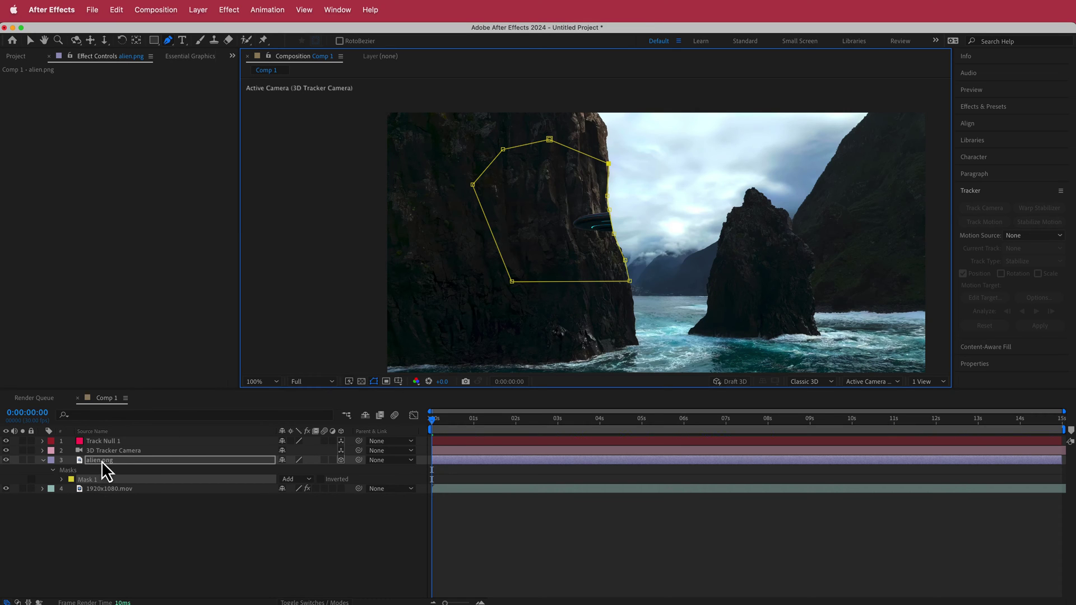
Invert Mask 1 and give it a 30-pixel feather
{"action": "key", "text": "m"}
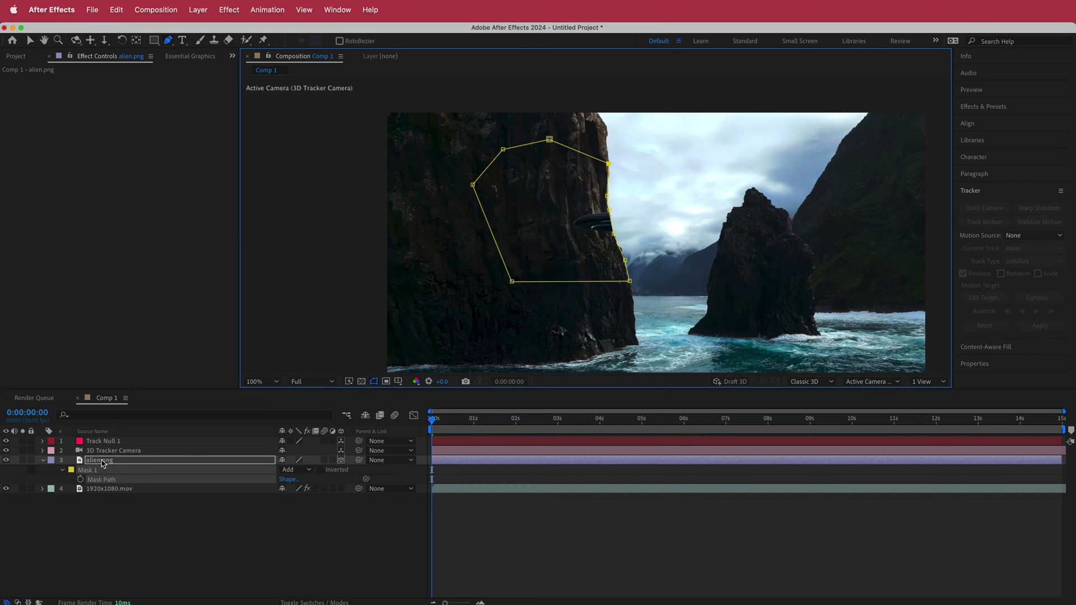
{"action": "left_click", "coordinate": [322, 470]}
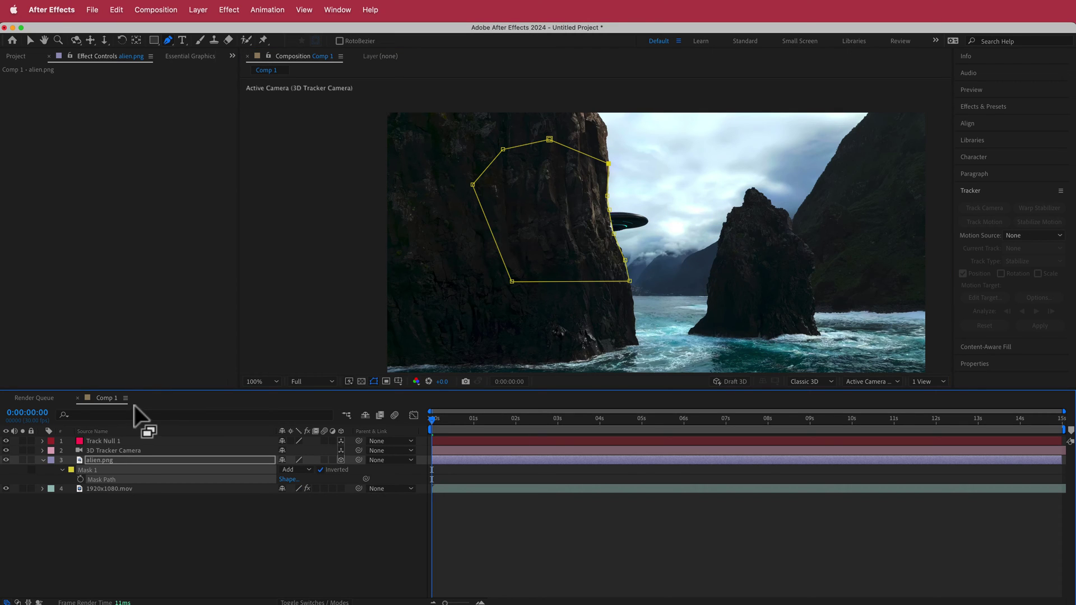
{"action": "key", "text": "f"}
{"action": "left_click", "coordinate": [295, 479]}
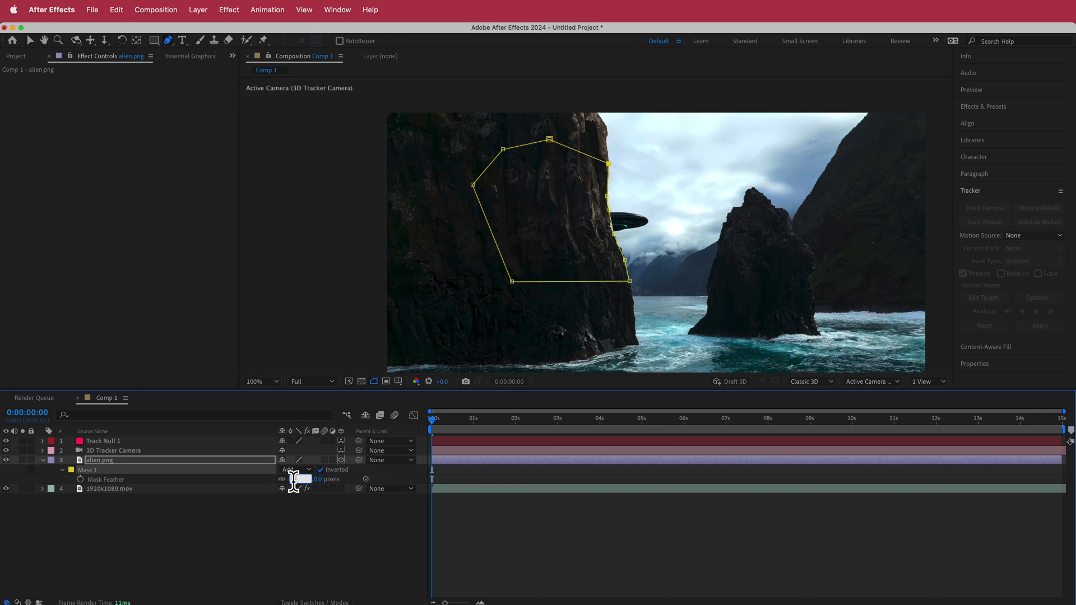
{"action": "key", "text": "Return"}
{"action": "scroll", "coordinate": [601, 233], "scroll_direction": "up", "scroll_amount": 4}
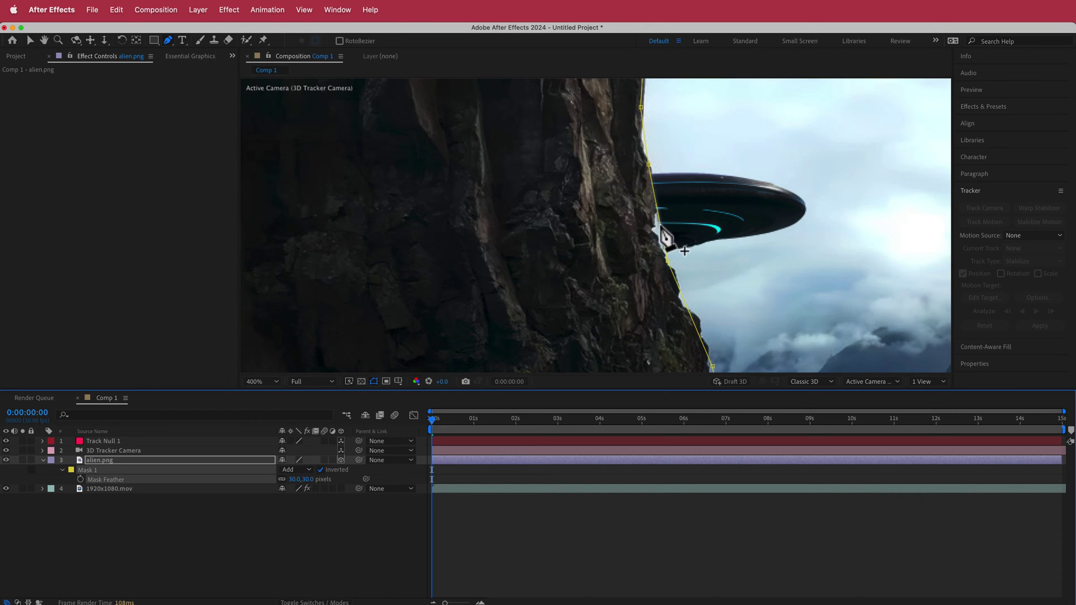
Add a mask vertex at the UFO's edge and bend its curve along the cliff
{"action": "left_click", "coordinate": [661, 224]}
{"action": "mouse_move", "coordinate": [656, 228]}
{"action": "left_mouse_down"}
{"action": "mouse_move", "coordinate": [652, 220]}
{"action": "mouse_move", "coordinate": [660, 244]}
{"action": "left_mouse_up"}
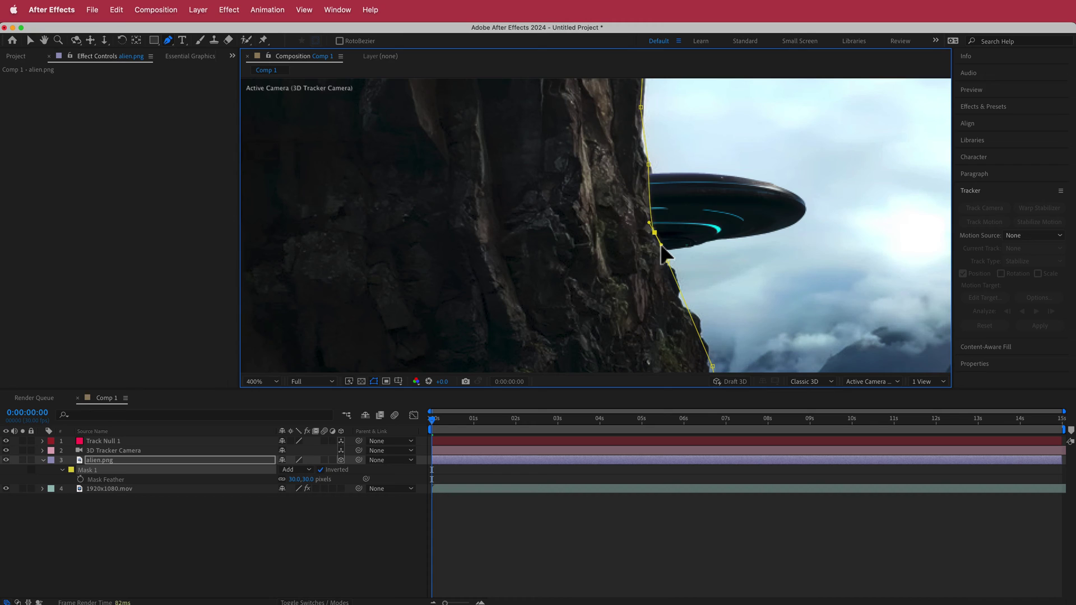
{"action": "left_click_drag", "start_coordinate": [651, 165], "coordinate": [651, 162]}
{"action": "left_click_drag", "start_coordinate": [649, 223], "coordinate": [642, 212]}
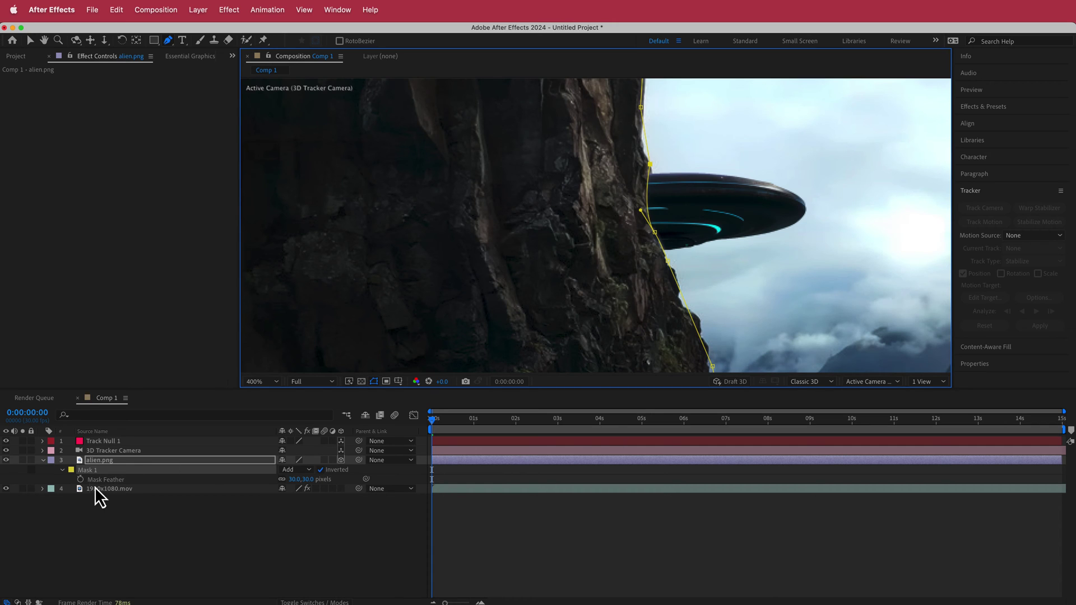
{"action": "left_click", "coordinate": [65, 473]}
{"action": "left_click", "coordinate": [63, 472]}
{"action": "left_click", "coordinate": [62, 472]}
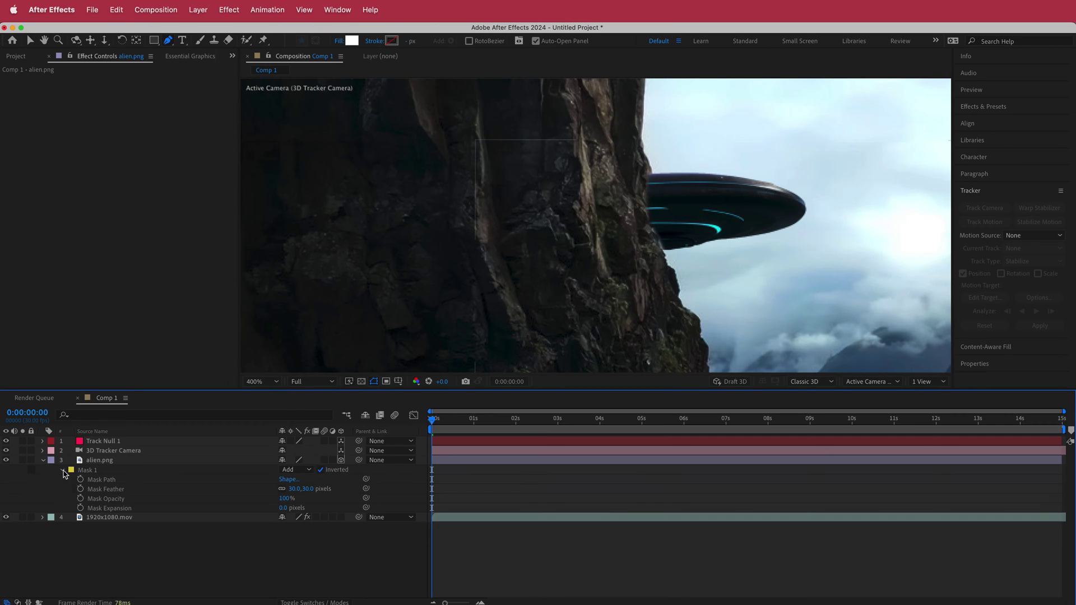
Keyframe the alien mask path, refitting it to the cliff at roughly one-second steps through 5 seconds
{"action": "left_click", "coordinate": [80, 479]}
{"action": "left_click_drag", "start_coordinate": [432, 426], "coordinate": [476, 419]}
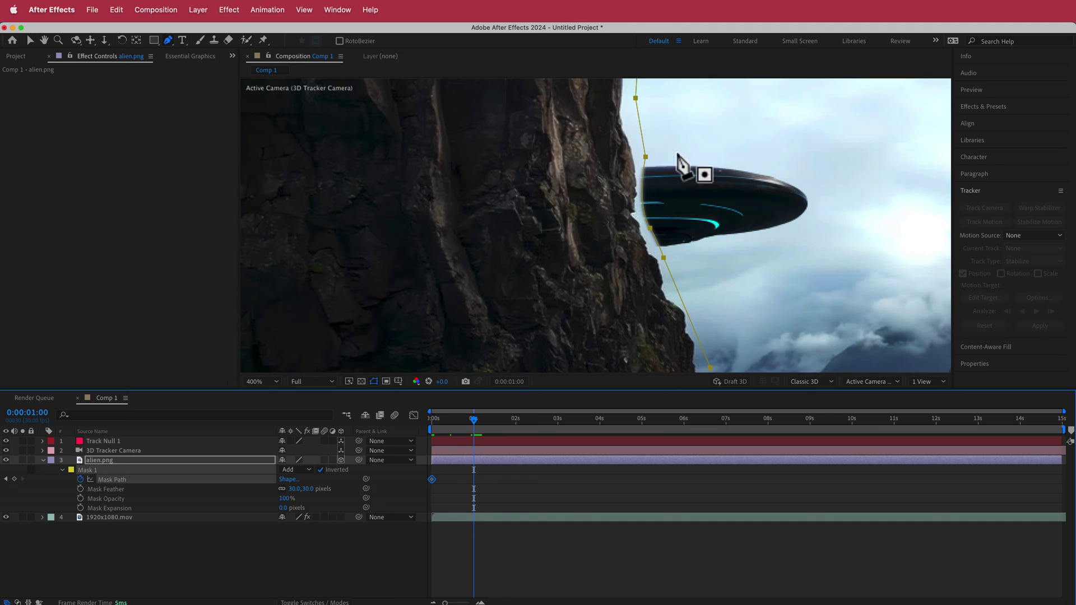
{"action": "left_click_drag", "start_coordinate": [651, 231], "coordinate": [641, 231]}
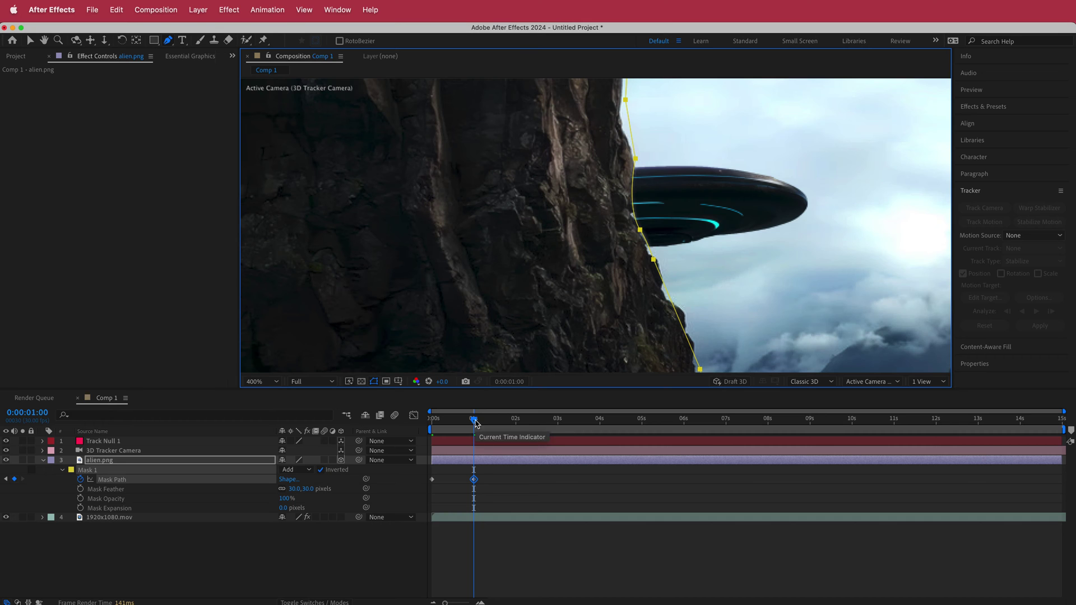
{"action": "left_click_drag", "start_coordinate": [476, 421], "coordinate": [516, 419]}
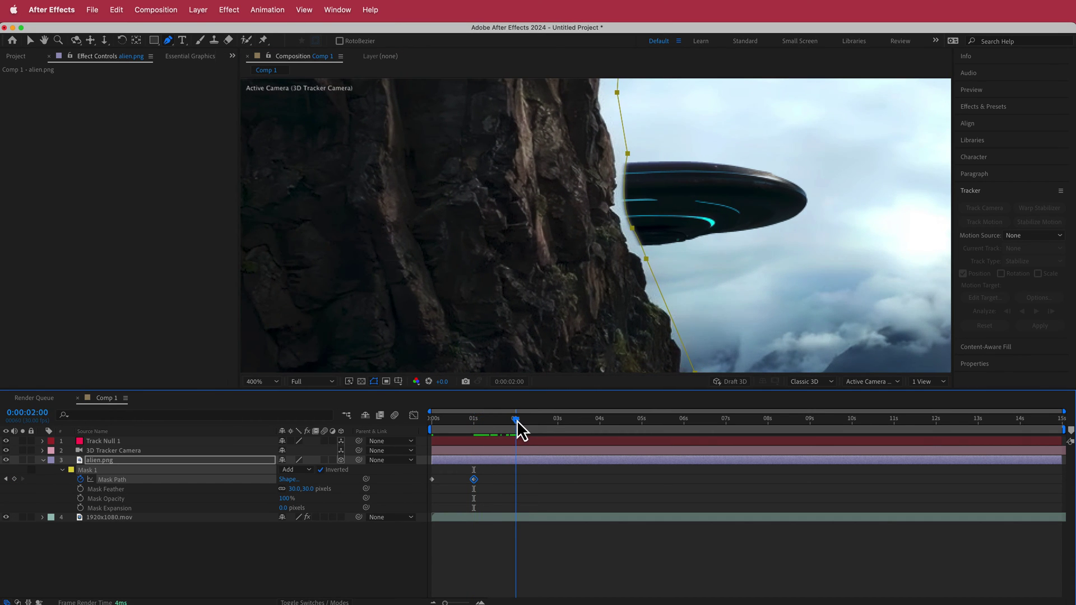
{"action": "left_click_drag", "start_coordinate": [629, 235], "coordinate": [622, 230]}
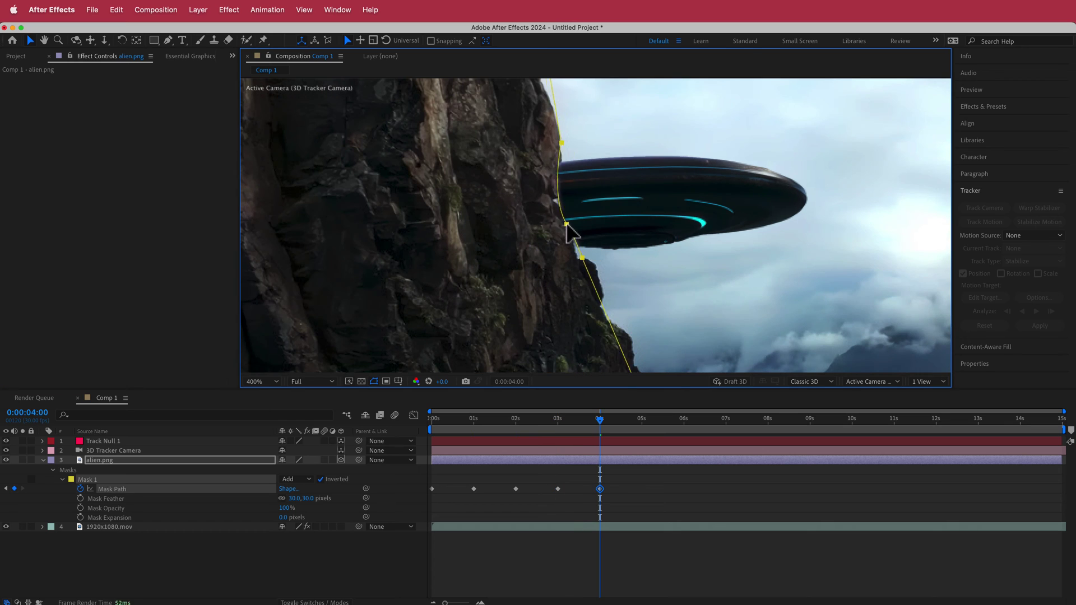
{"action": "left_click_drag", "start_coordinate": [576, 247], "coordinate": [580, 257]}
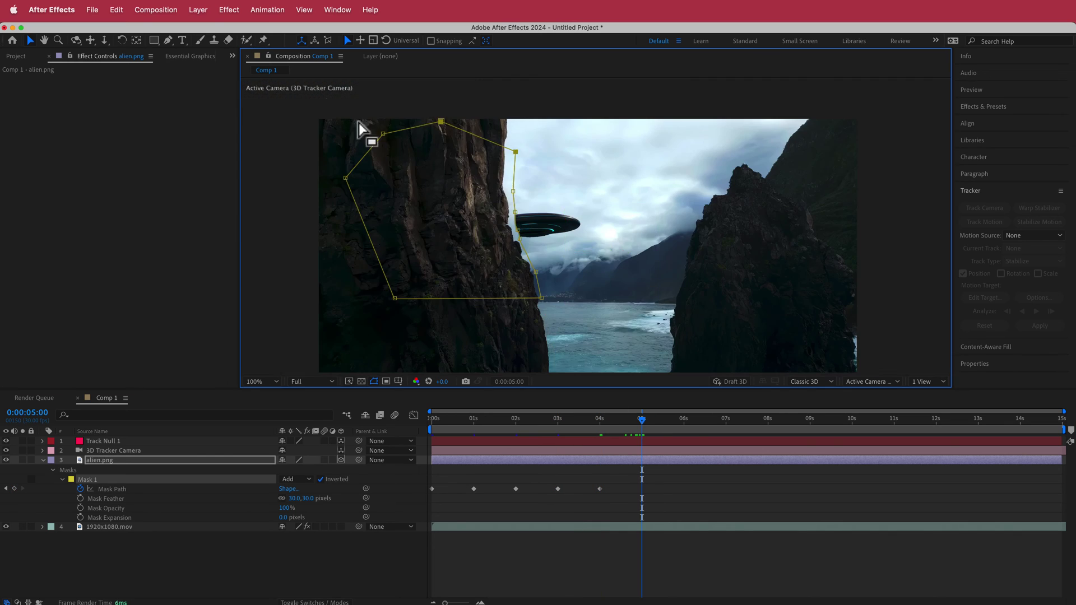
{"action": "left_click_drag", "start_coordinate": [642, 419], "coordinate": [667, 421]}
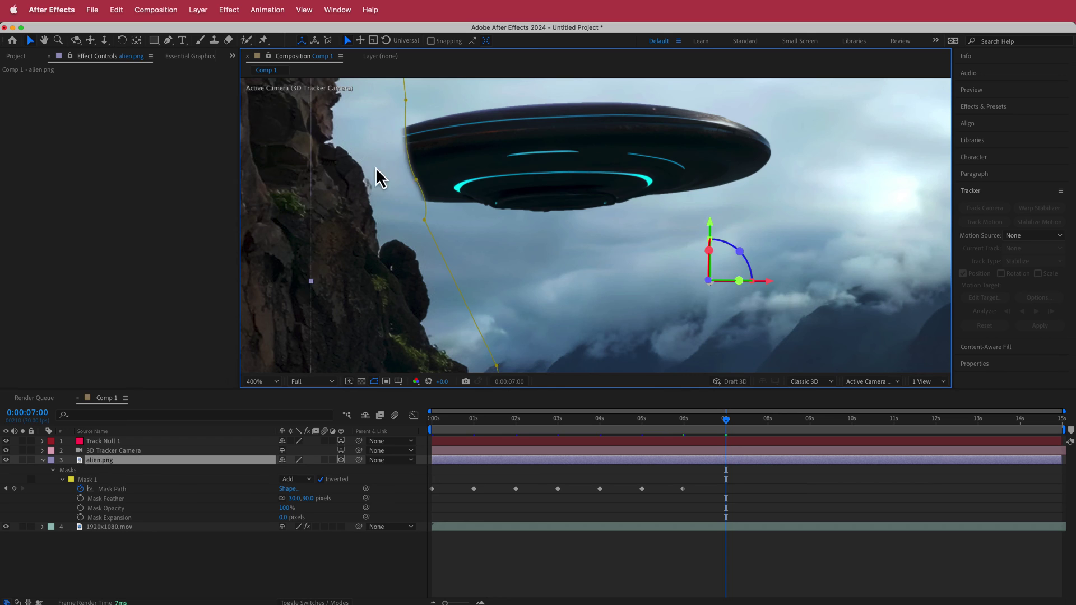
Set preview resolution to Half, then play and scrub the shot to check the mask
{"action": "left_click", "coordinate": [311, 382]}
{"action": "left_click", "coordinate": [305, 420]}
{"action": "key", "text": "space"}
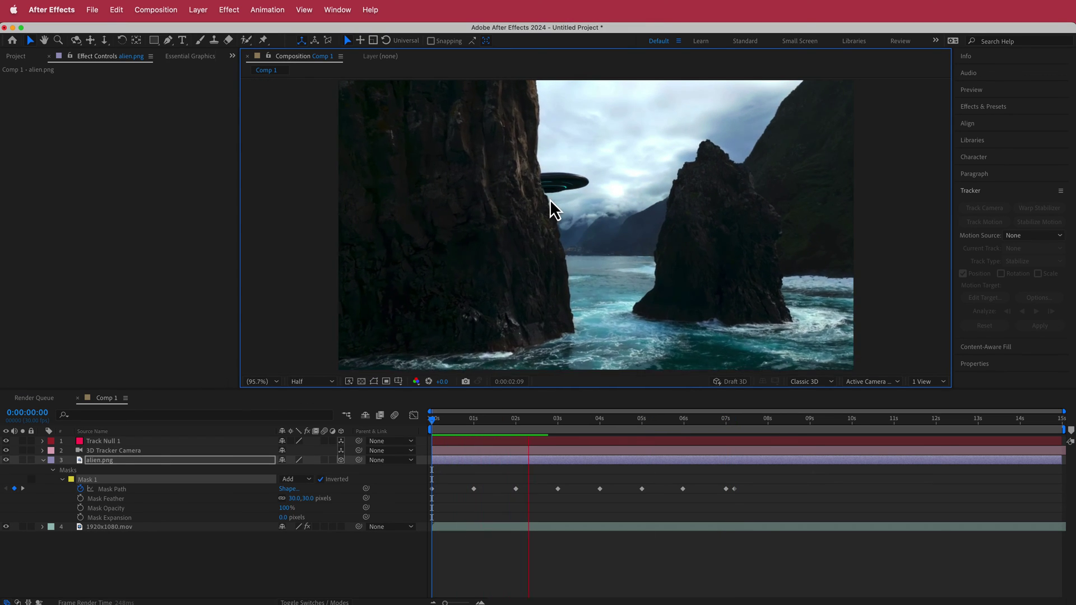
{"action": "key", "text": "space"}
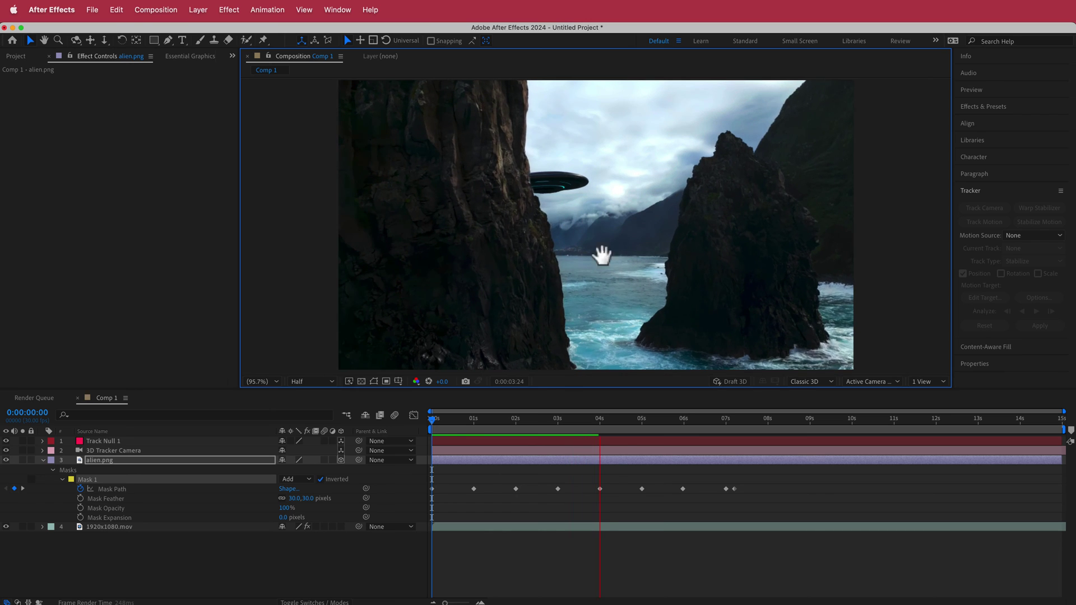
{"action": "left_click_drag", "start_coordinate": [601, 420], "coordinate": [581, 422]}
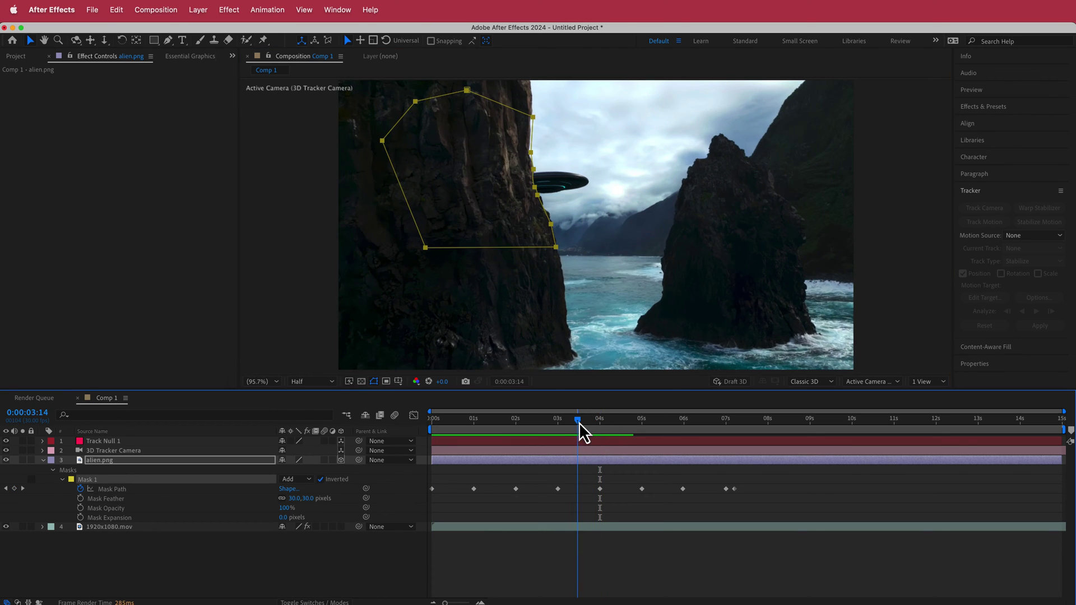
{"action": "left_click_drag", "start_coordinate": [584, 422], "coordinate": [804, 432]}
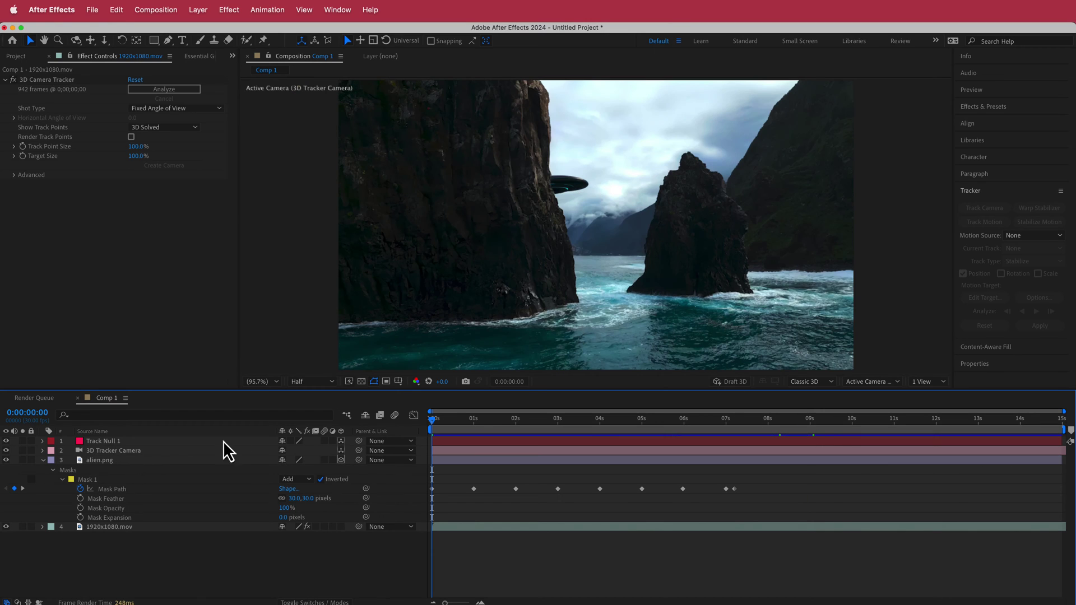
Create a new solid layer named FOG
{"action": "right_click", "coordinate": [351, 442]}
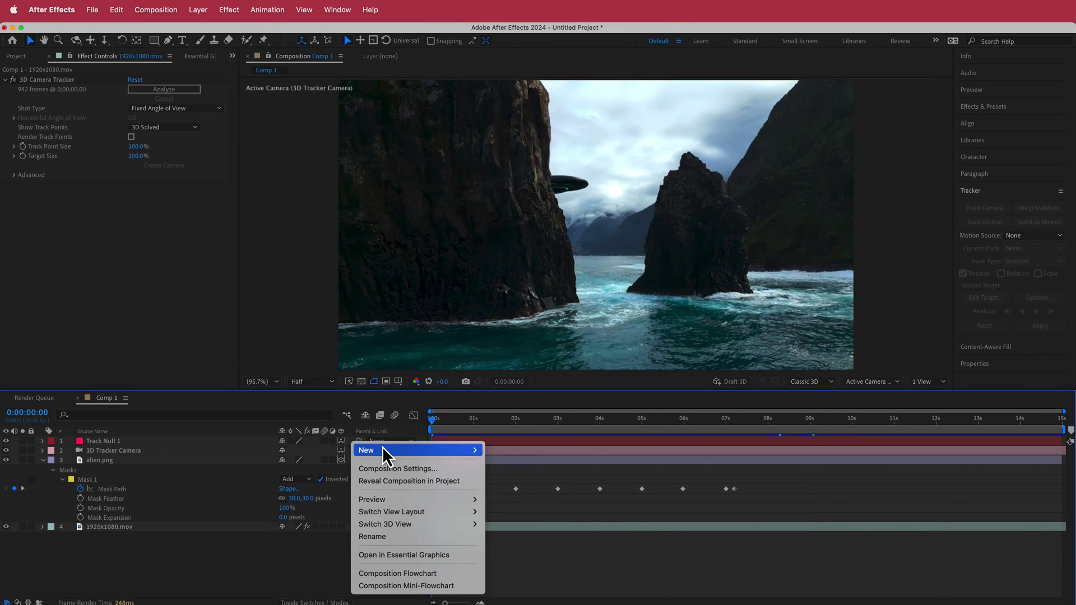
{"action": "mouse_move", "coordinate": [382, 449]}
{"action": "left_click", "coordinate": [536, 480]}
{"action": "type", "text": "FOG"}
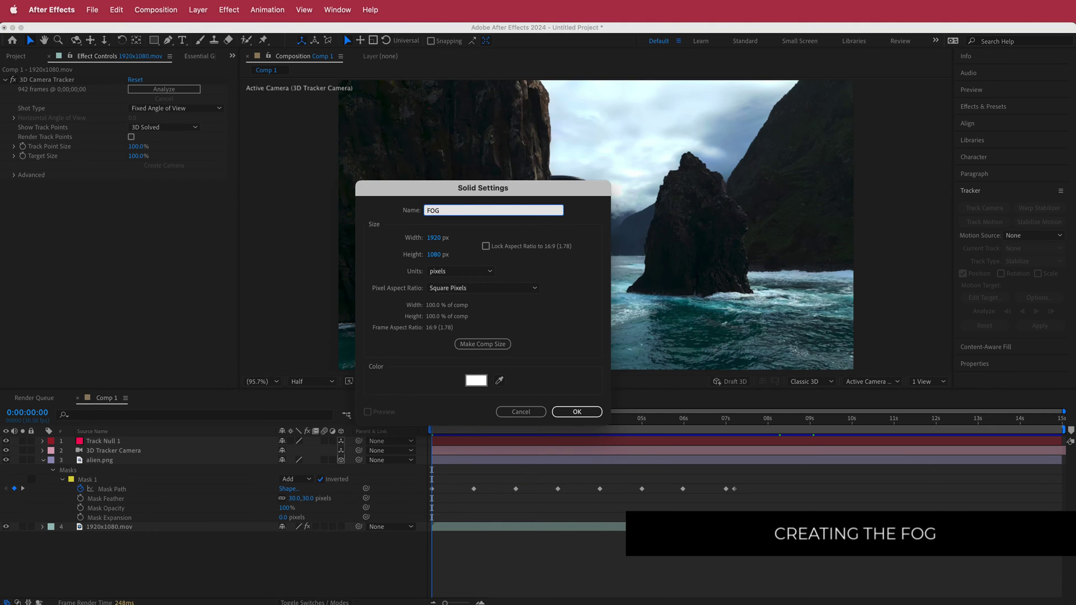
{"action": "key", "text": "Return"}
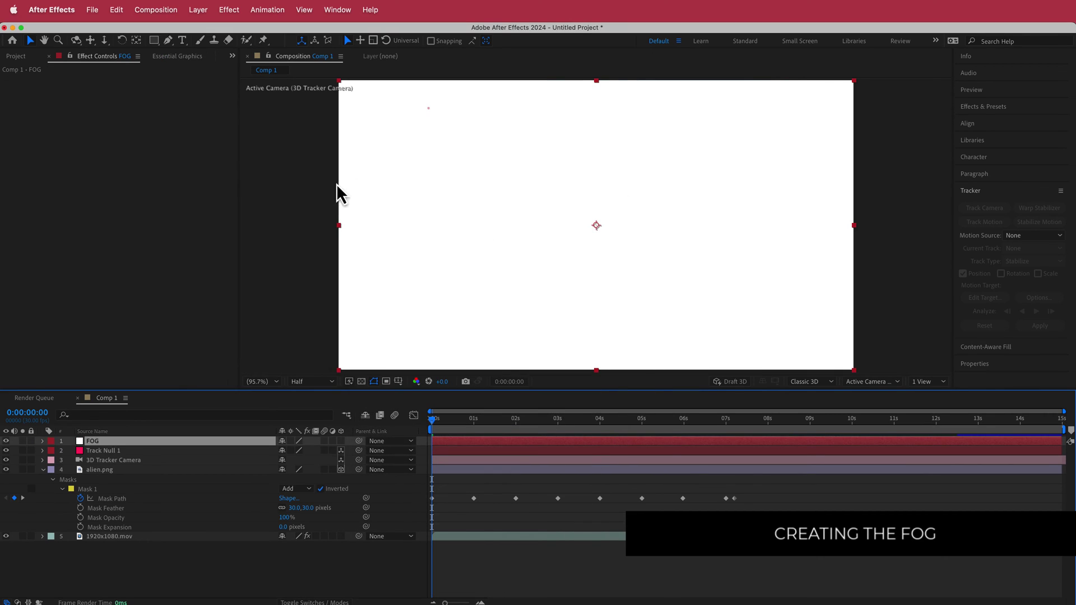
Draw a curved, closed pen mask over the cliff area on the FOG solid
{"action": "left_click", "coordinate": [168, 40]}
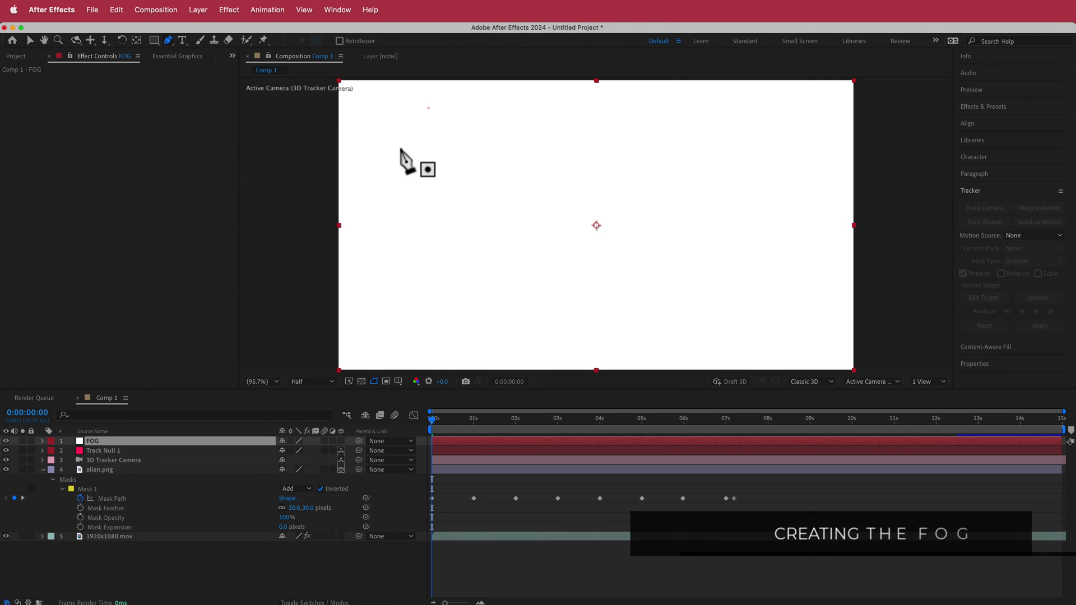
{"action": "left_click", "coordinate": [417, 201]}
{"action": "left_click_drag", "start_coordinate": [517, 190], "coordinate": [601, 228]}
{"action": "left_click", "coordinate": [562, 254]}
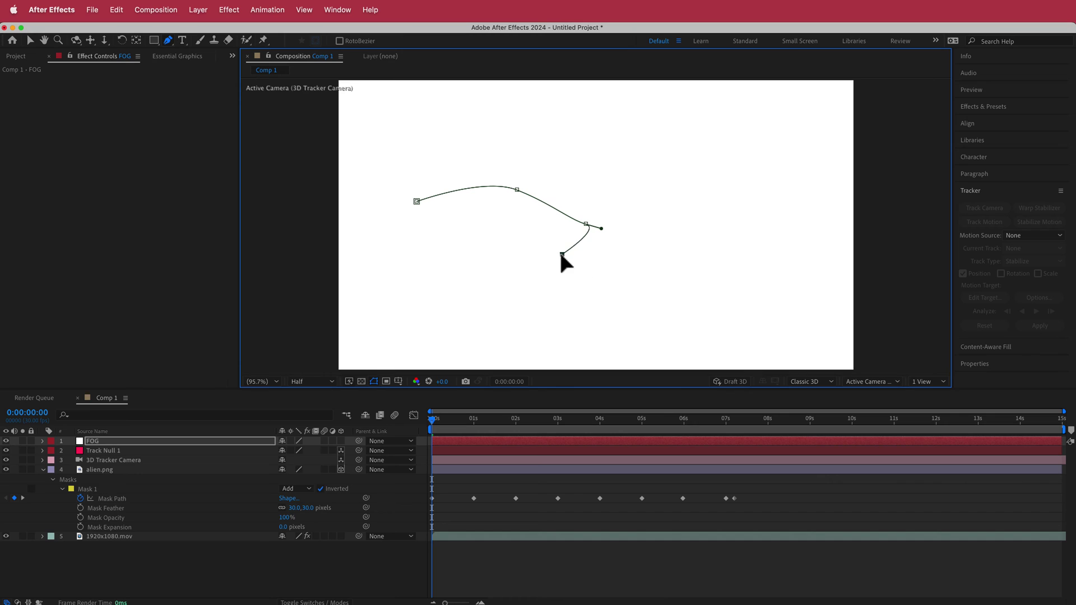
{"action": "left_click_drag", "start_coordinate": [447, 268], "coordinate": [403, 245]}
{"action": "left_click", "coordinate": [417, 201]}
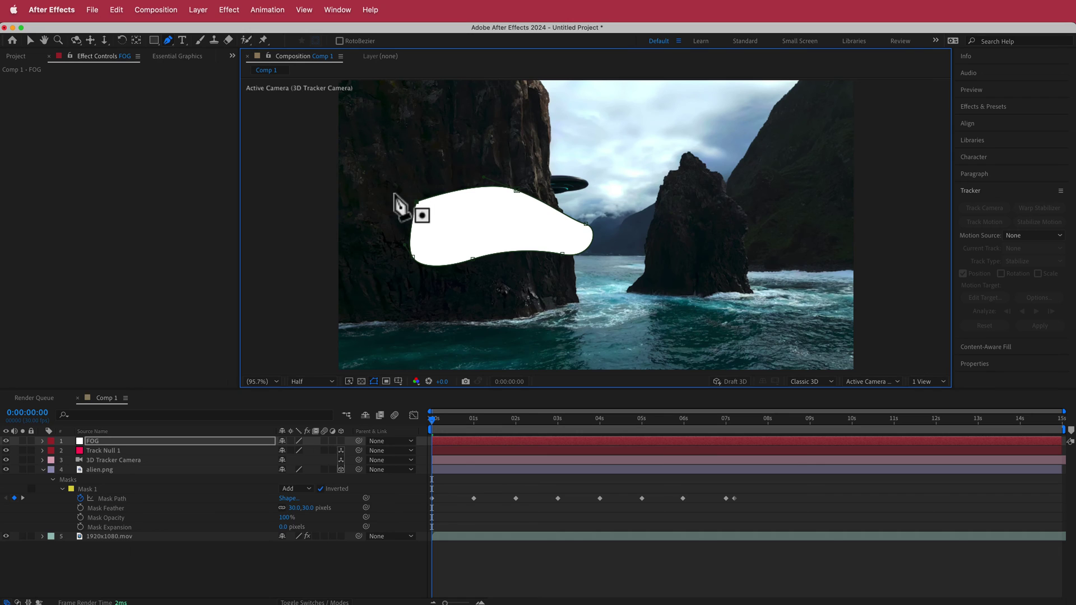
Feather the fog mask 350 pixels and apply Roughen Edges to FOG
{"action": "key", "text": "f"}
{"action": "left_click", "coordinate": [292, 461]}
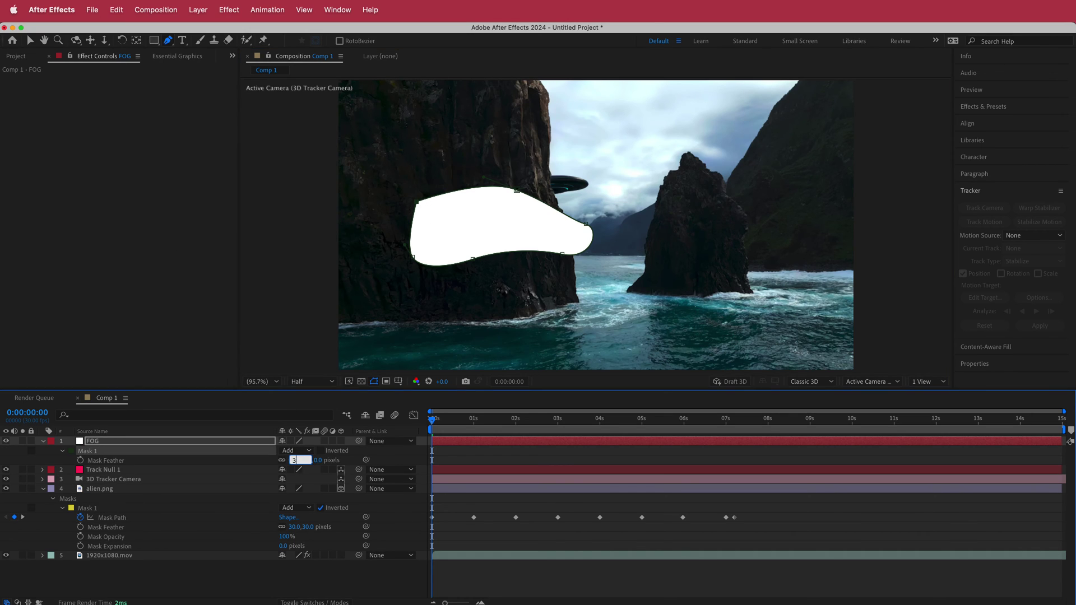
{"action": "key", "text": "Return"}
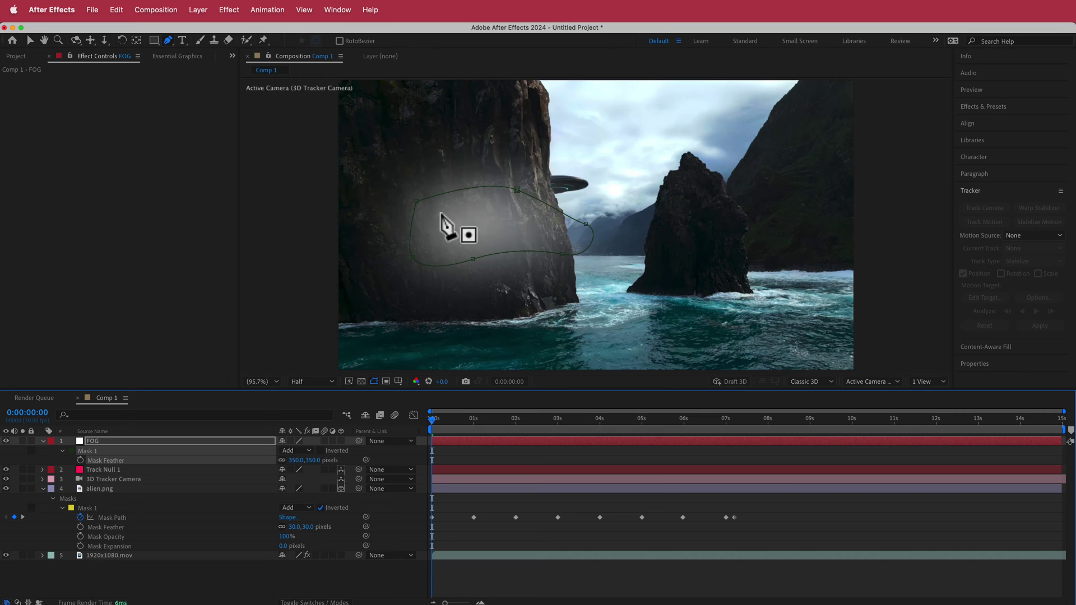
{"action": "key", "text": "ctrl+space"}
{"action": "type", "text": "rough"}
{"action": "key", "text": "Return"}
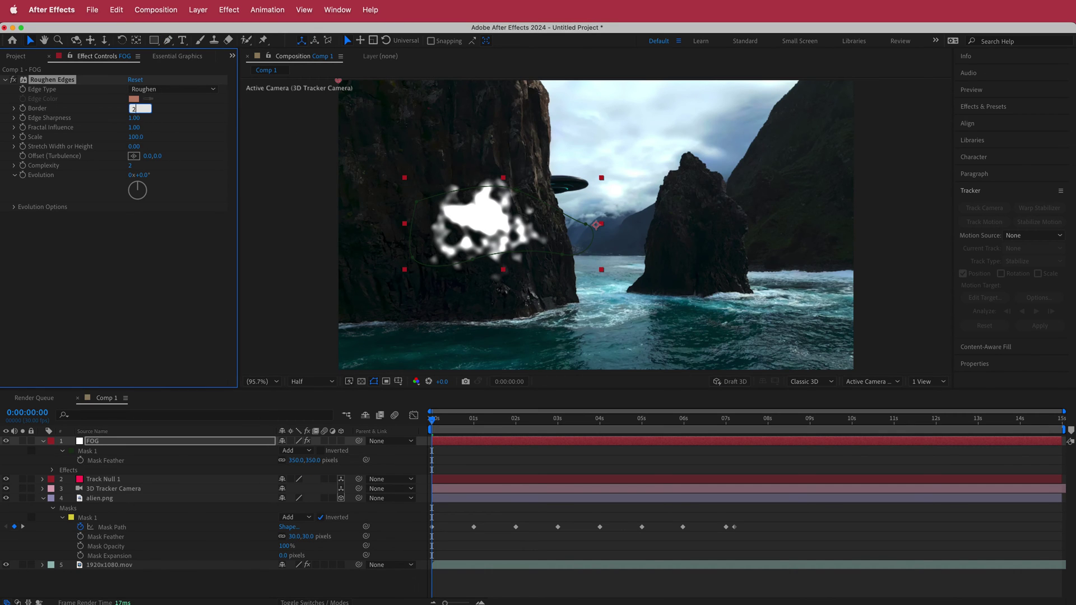
Set Roughen Edges Border and Scale to 250 and drive Evolution with the expression time*80
{"action": "type", "text": "250"}
{"action": "key", "text": "Return"}
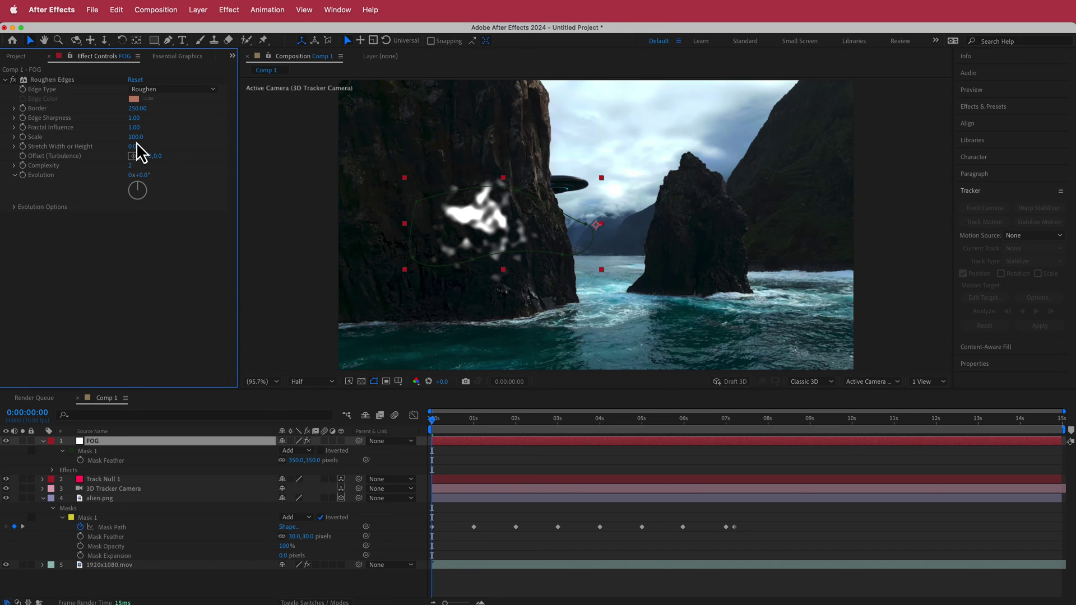
{"action": "left_click", "coordinate": [136, 138]}
{"action": "key", "text": "Return"}
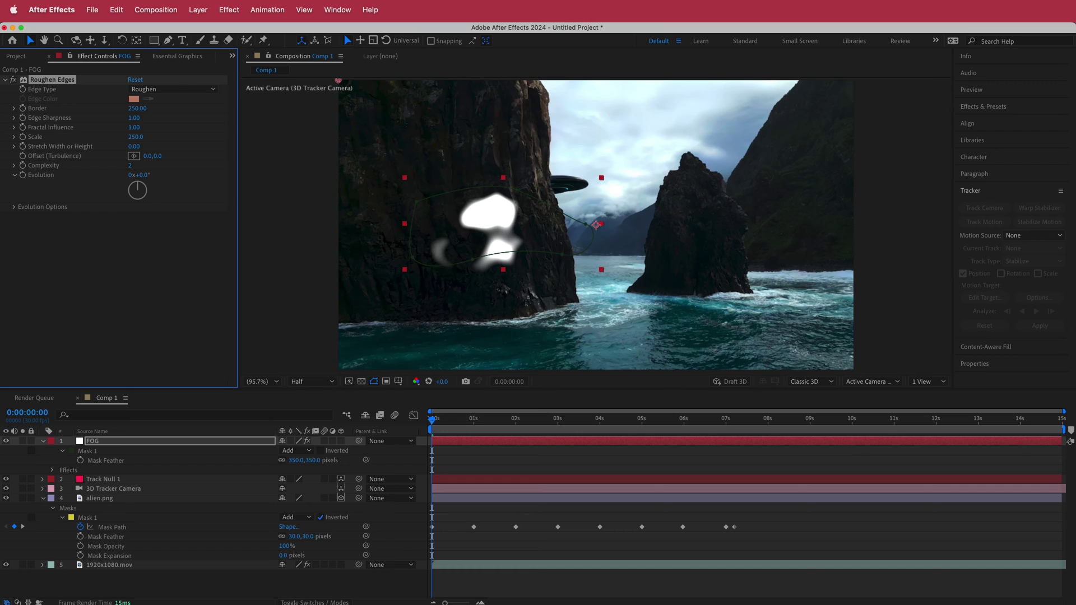
{"action": "left_click", "coordinate": [23, 175], "text": "alt"}
{"action": "type", "text": "time"}
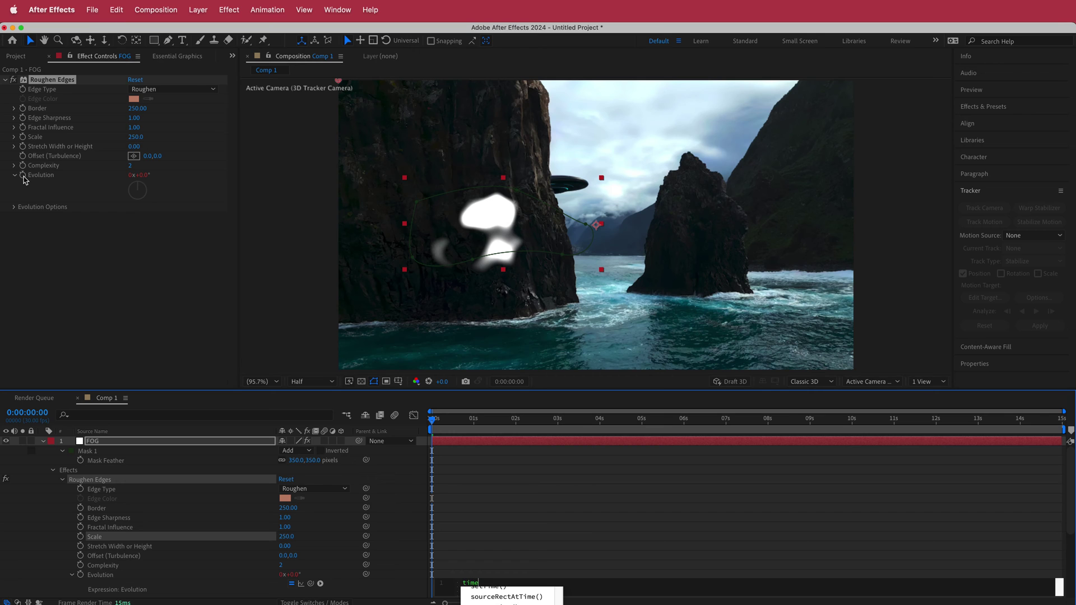
{"action": "type", "text": "*"}
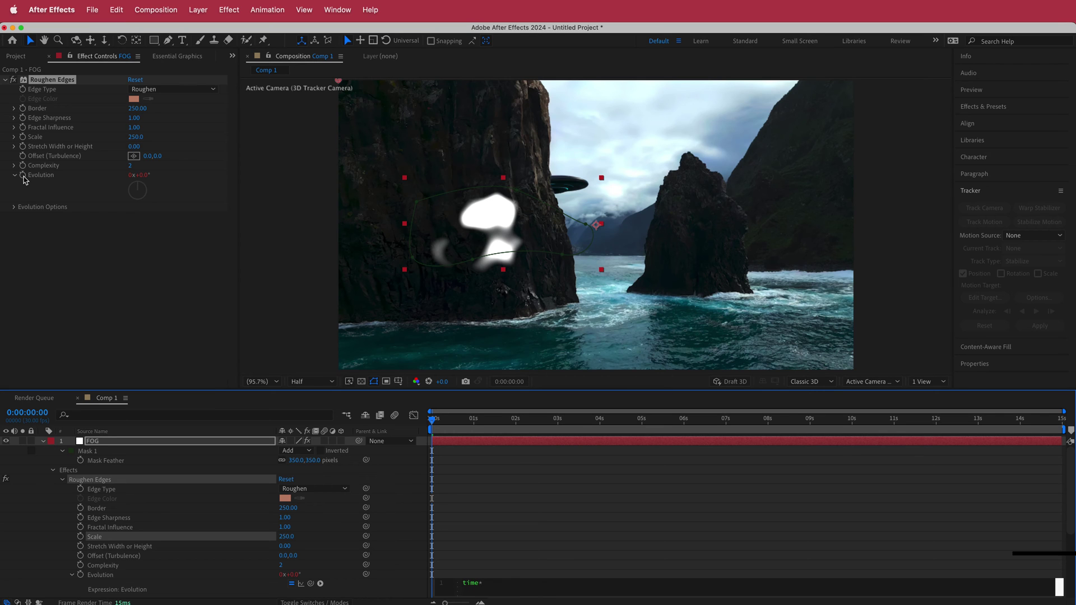
{"action": "type", "text": "80"}
{"action": "mouse_move", "coordinate": [432, 418]}
{"action": "left_mouse_down"}
{"action": "mouse_move", "coordinate": [637, 419]}
{"action": "mouse_move", "coordinate": [426, 437]}
{"action": "left_mouse_up"}
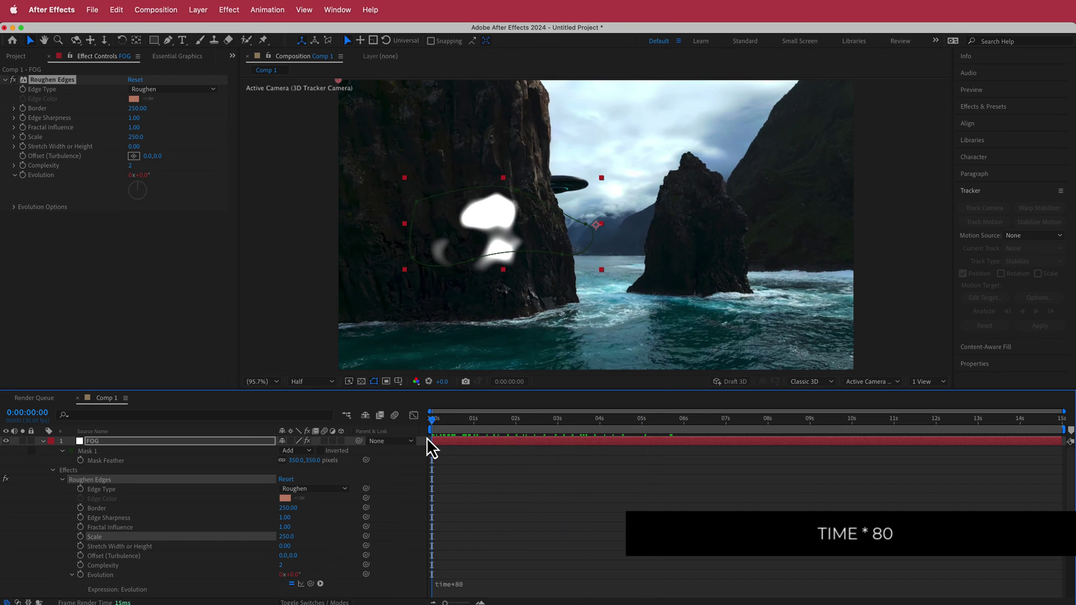
Apply Fast Box Blur with a radius of about 152 and preview the evolving fog
{"action": "key", "text": "ctrl+space"}
{"action": "type", "text": "fast"}
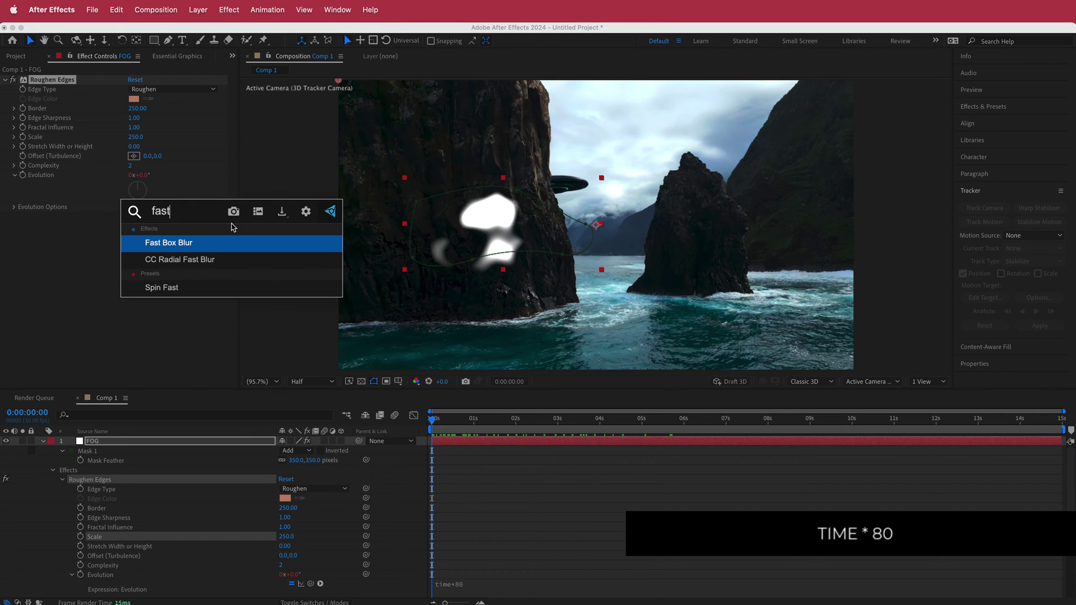
{"action": "key", "text": "Return"}
{"action": "left_click_drag", "start_coordinate": [134, 226], "coordinate": [231, 230]}
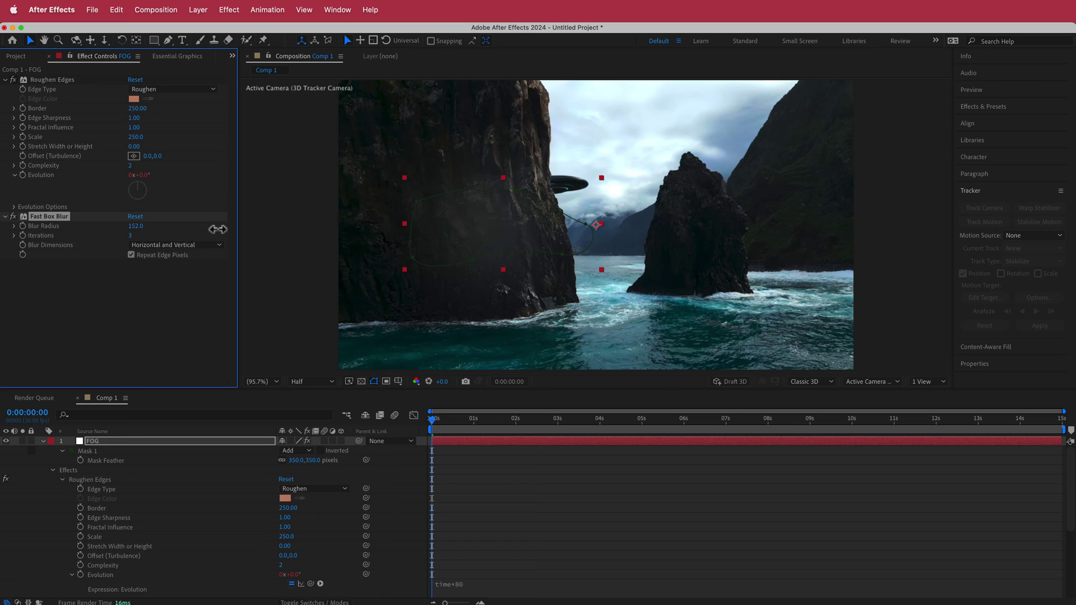
{"action": "left_click_drag", "start_coordinate": [440, 420], "coordinate": [412, 438]}
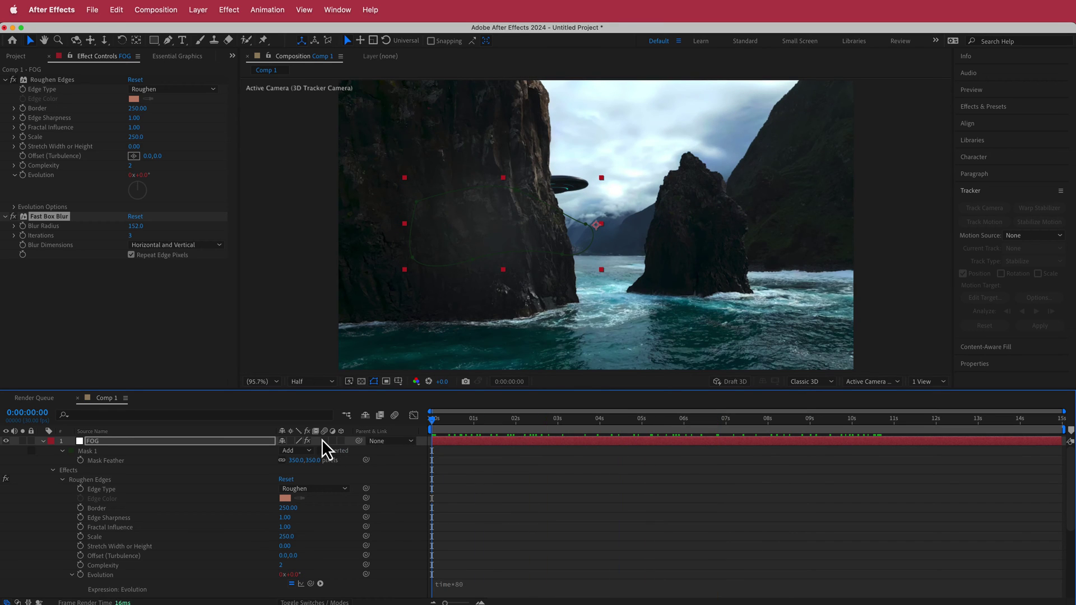
{"action": "left_click", "coordinate": [43, 442]}
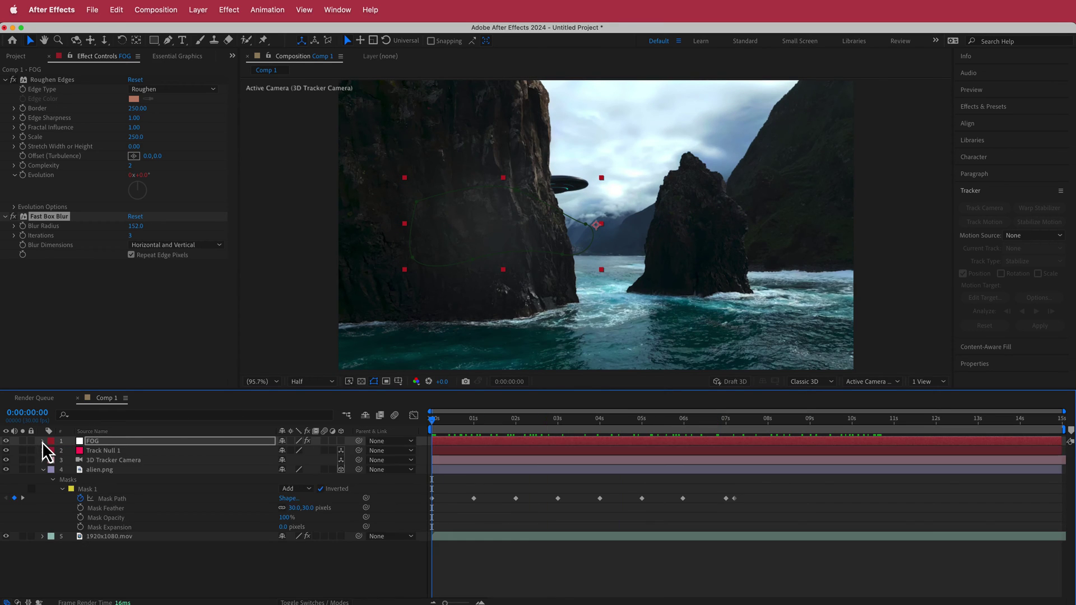
Make FOG 3D, move it over the left cliff and scale it to 291%
{"action": "left_click", "coordinate": [341, 441]}
{"action": "left_click_drag", "start_coordinate": [436, 426], "coordinate": [426, 444]}
{"action": "left_click_drag", "start_coordinate": [573, 209], "coordinate": [465, 210]}
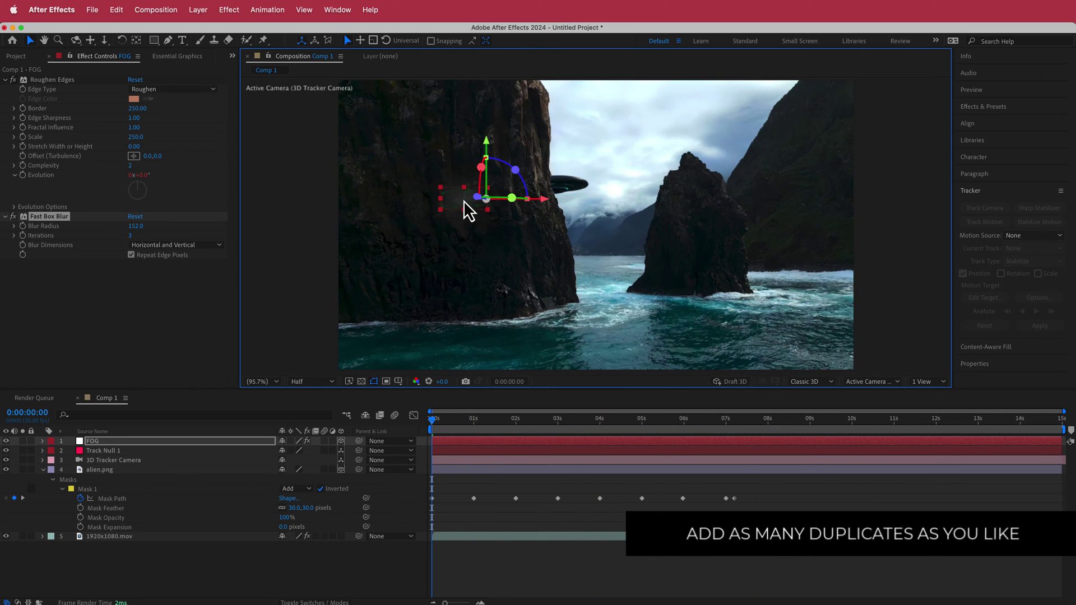
{"action": "key", "text": "s"}
{"action": "left_click_drag", "start_coordinate": [296, 450], "coordinate": [392, 447]}
{"action": "left_click_drag", "start_coordinate": [413, 209], "coordinate": [475, 218]}
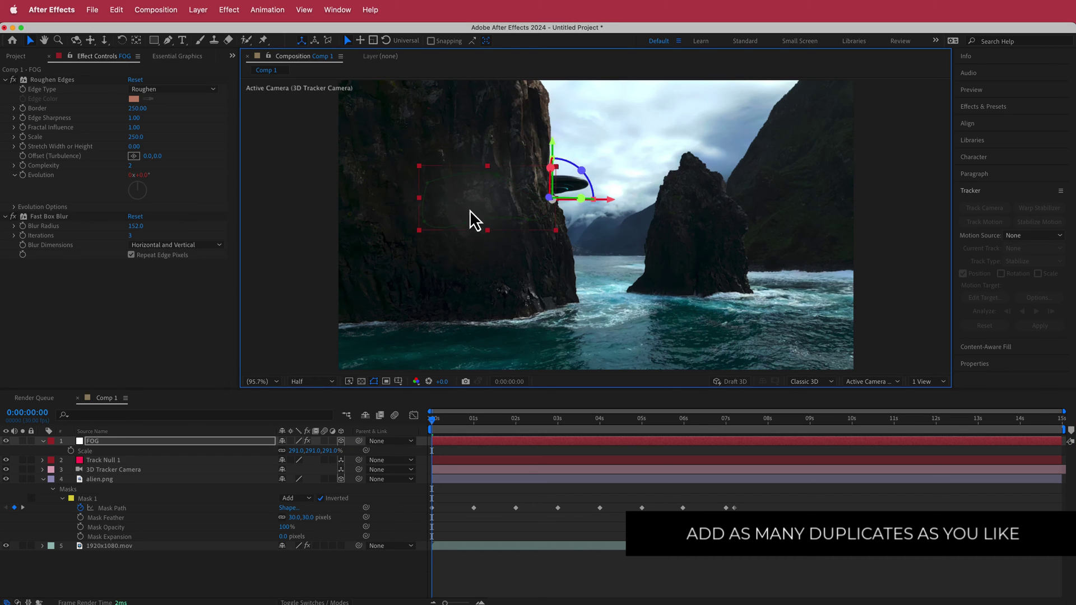
Duplicate the fog onto the right sea stack at Z 6000, scaled to 502%, raised into the sky
{"action": "key", "text": "super+d"}
{"action": "left_click_drag", "start_coordinate": [510, 252], "coordinate": [740, 192]}
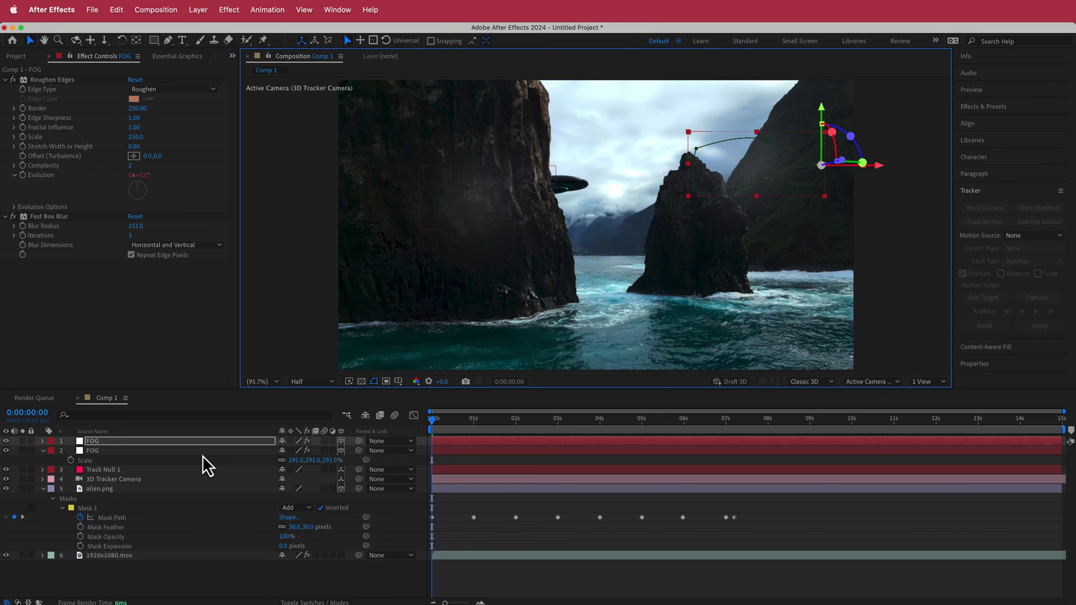
{"action": "key", "text": "p"}
{"action": "left_click_drag", "start_coordinate": [321, 452], "coordinate": [774, 433]}
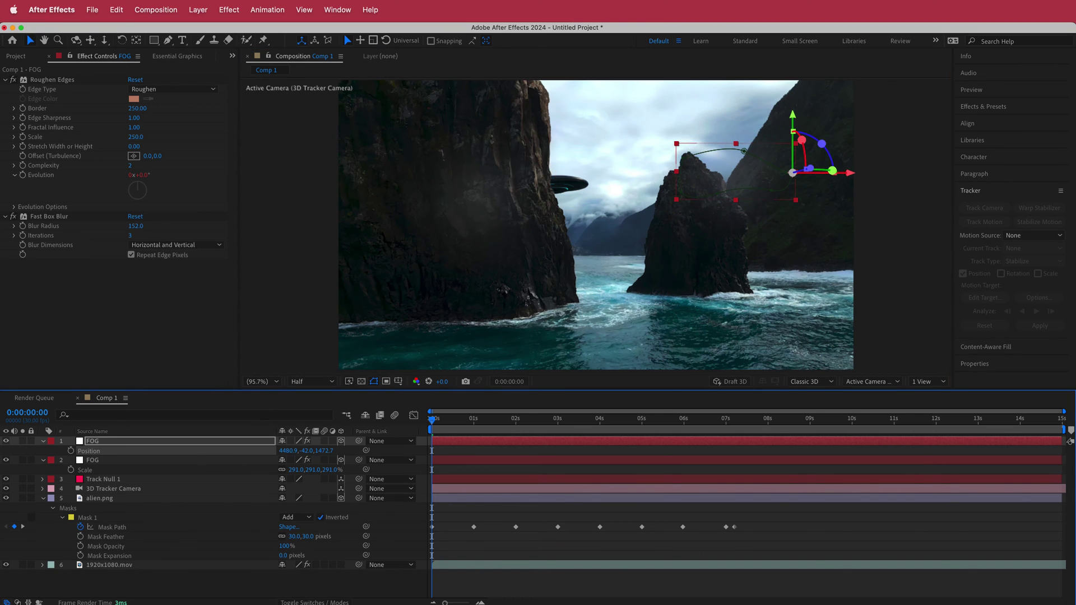
{"action": "left_click", "coordinate": [325, 452]}
{"action": "key", "text": "Return"}
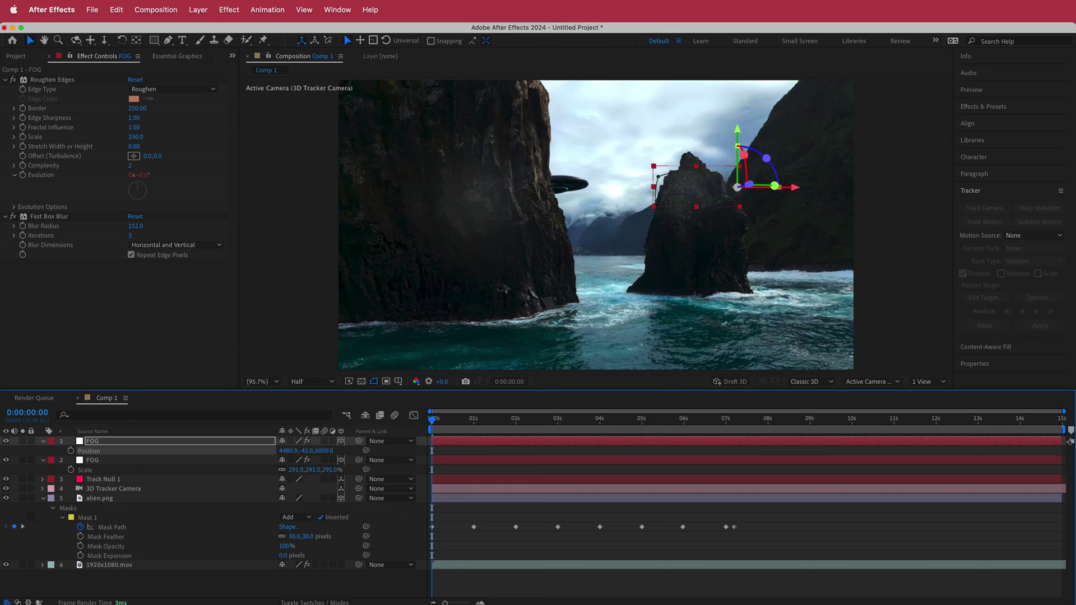
{"action": "key", "text": "s"}
{"action": "left_click_drag", "start_coordinate": [293, 451], "coordinate": [402, 443]}
{"action": "left_click_drag", "start_coordinate": [664, 187], "coordinate": [711, 135]}
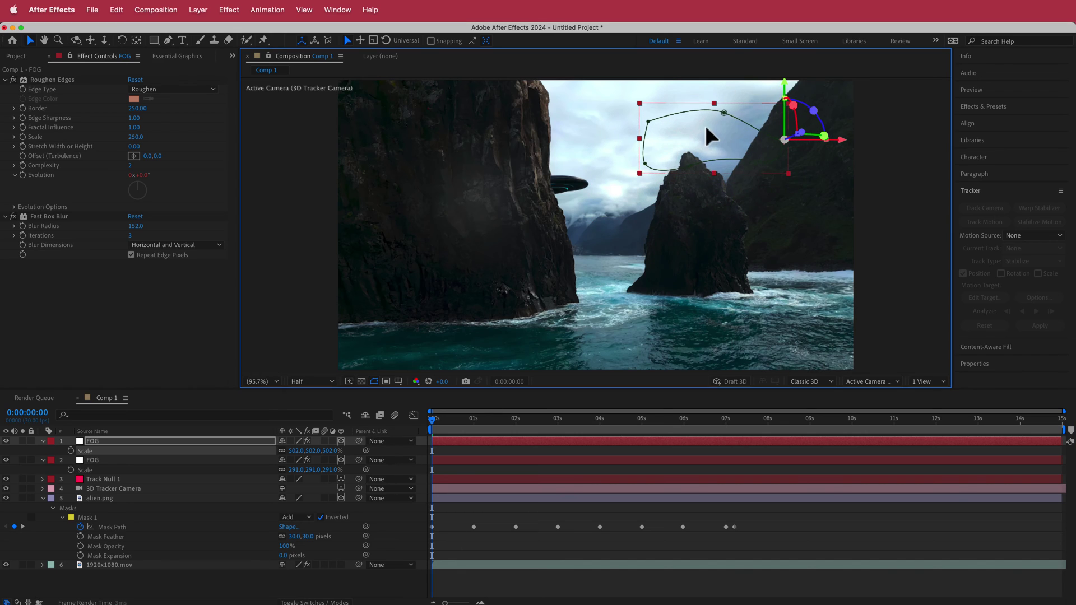
{"action": "left_click", "coordinate": [725, 111]}
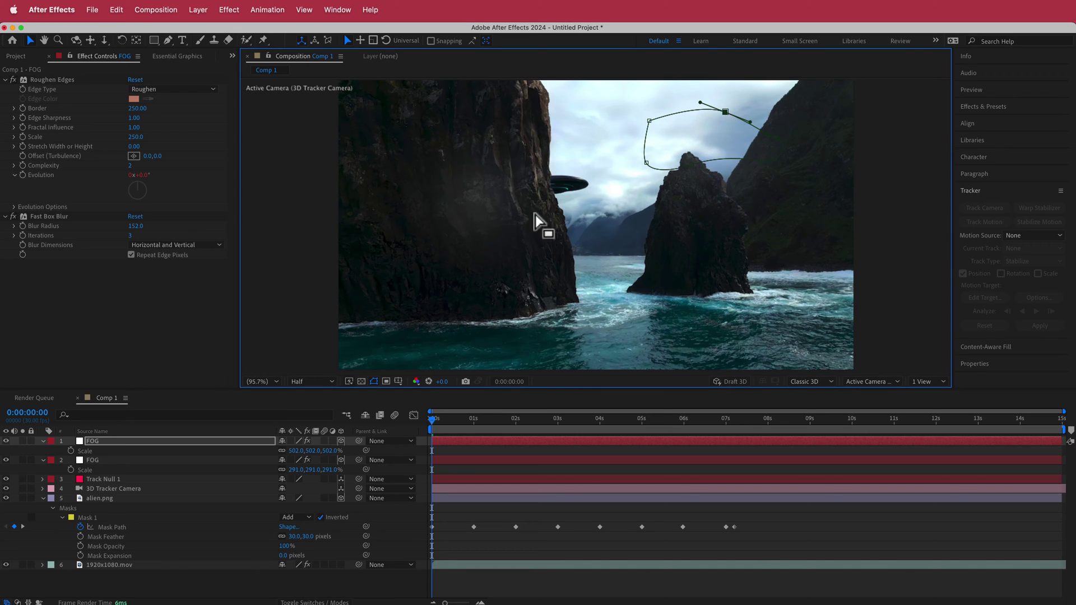
Add another fog copy over the sea at Z 10000, scaled to 582%
{"action": "left_click", "coordinate": [111, 443]}
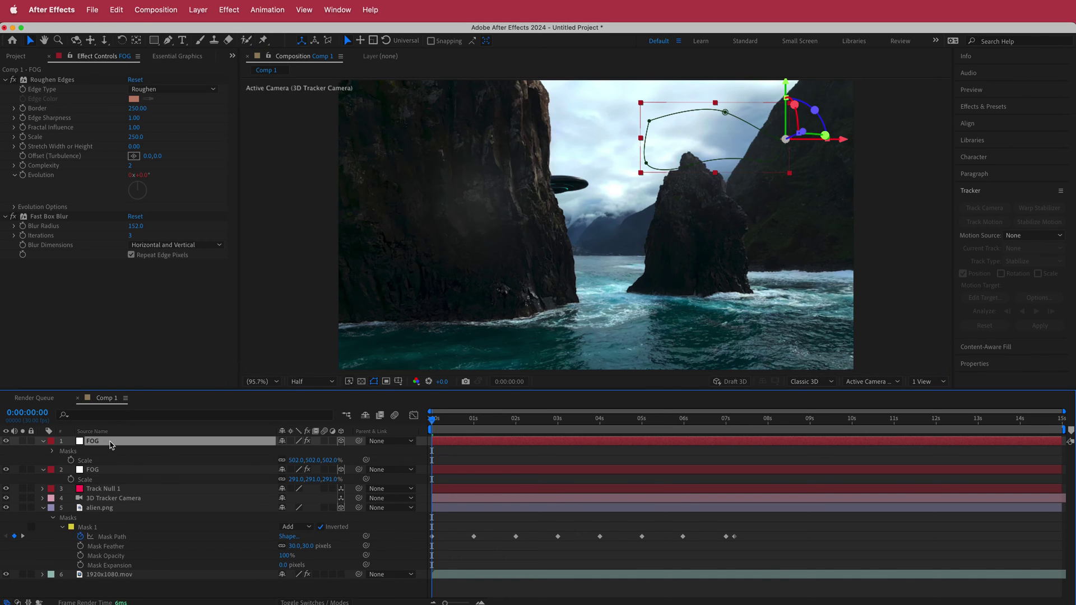
{"action": "key", "text": "super+d"}
{"action": "left_click_drag", "start_coordinate": [701, 140], "coordinate": [607, 247]}
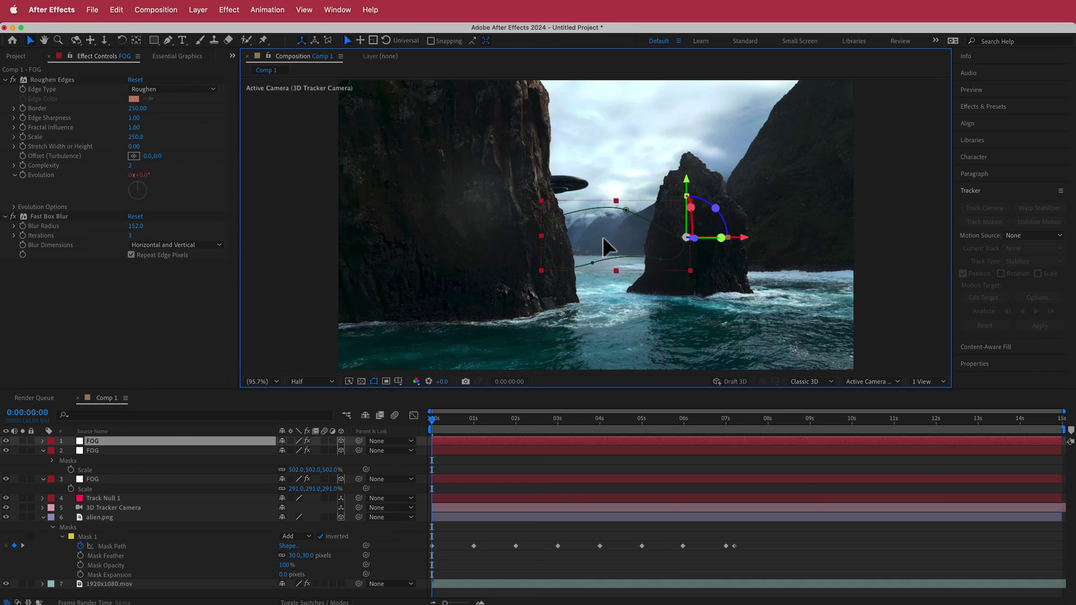
{"action": "key", "text": "p"}
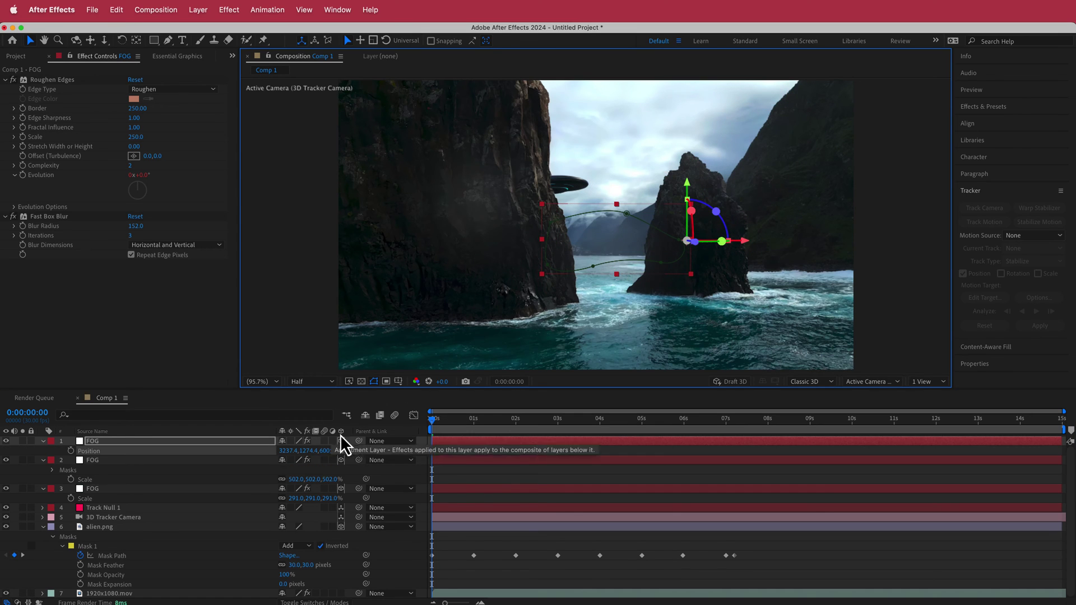
{"action": "left_click", "coordinate": [329, 451]}
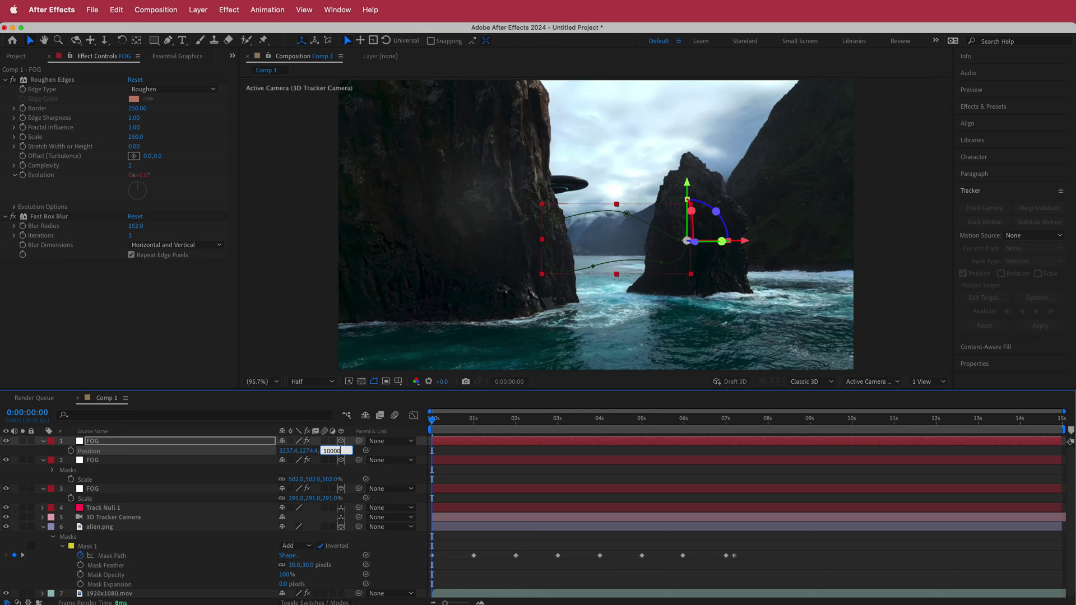
{"action": "type", "text": "10000"}
{"action": "key", "text": "Return"}
{"action": "key", "text": "s"}
{"action": "left_click_drag", "start_coordinate": [294, 452], "coordinate": [398, 463]}
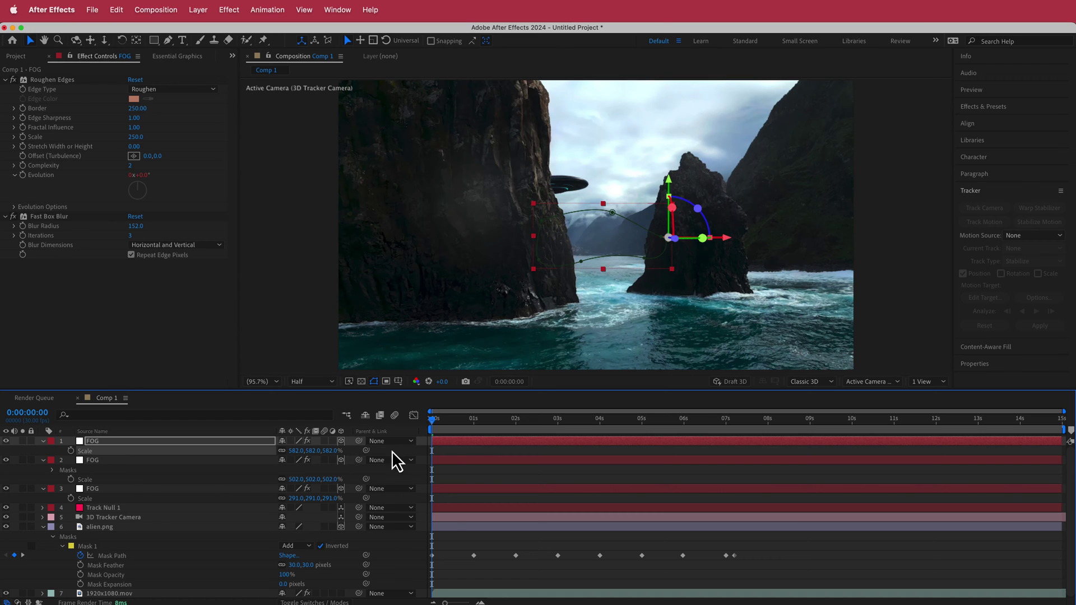
{"action": "left_click_drag", "start_coordinate": [433, 420], "coordinate": [701, 433]}
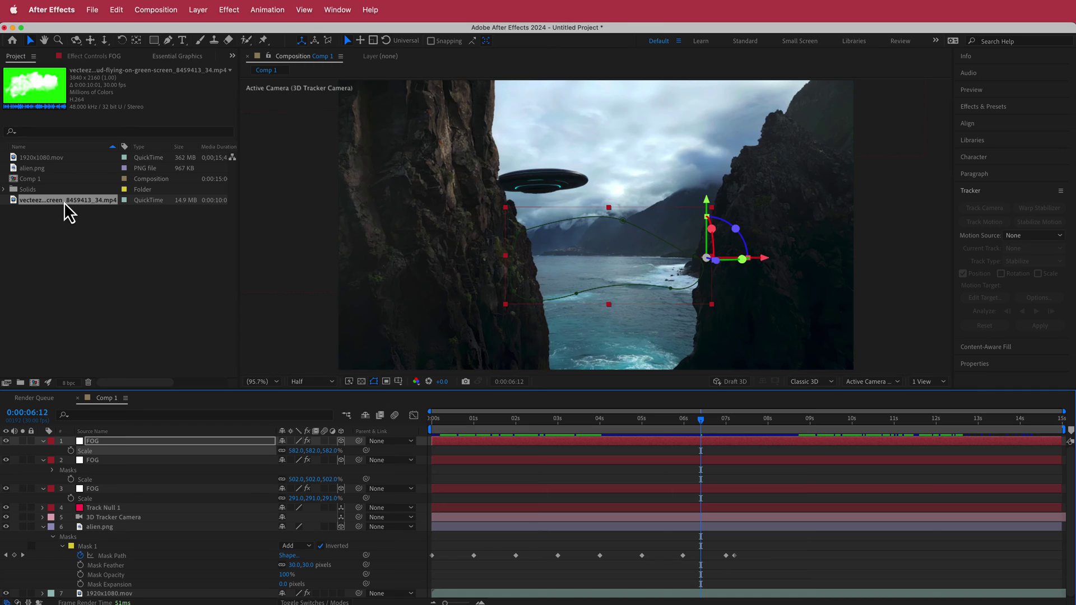
Rename the green-screen cloud clip to CLOUDS and add it to Comp 1
{"action": "double_click", "coordinate": [62, 202]}
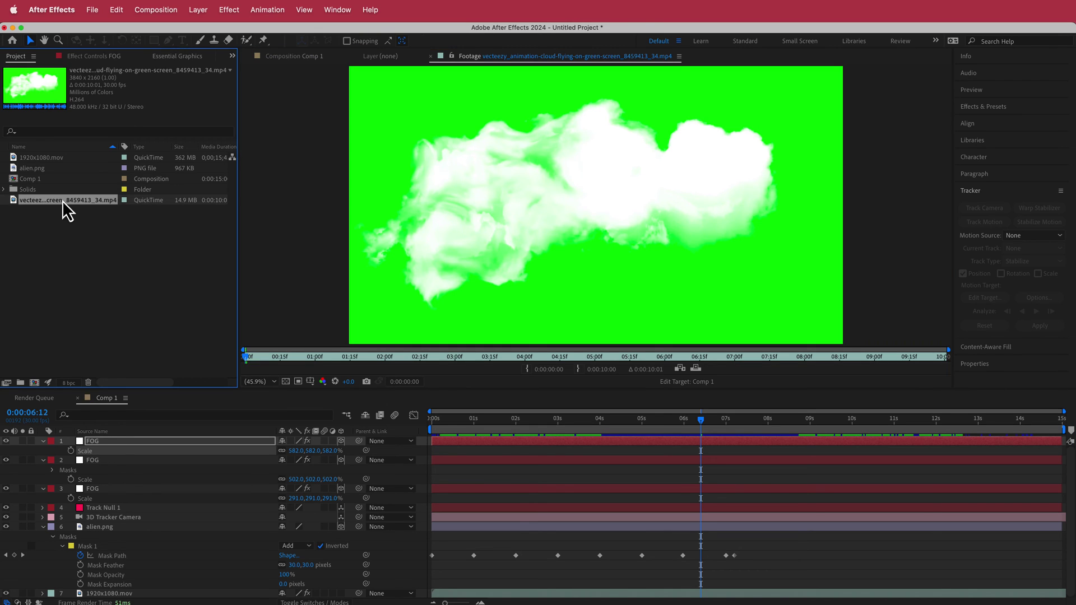
{"action": "key", "text": "Return"}
{"action": "type", "text": "CLOUDS"}
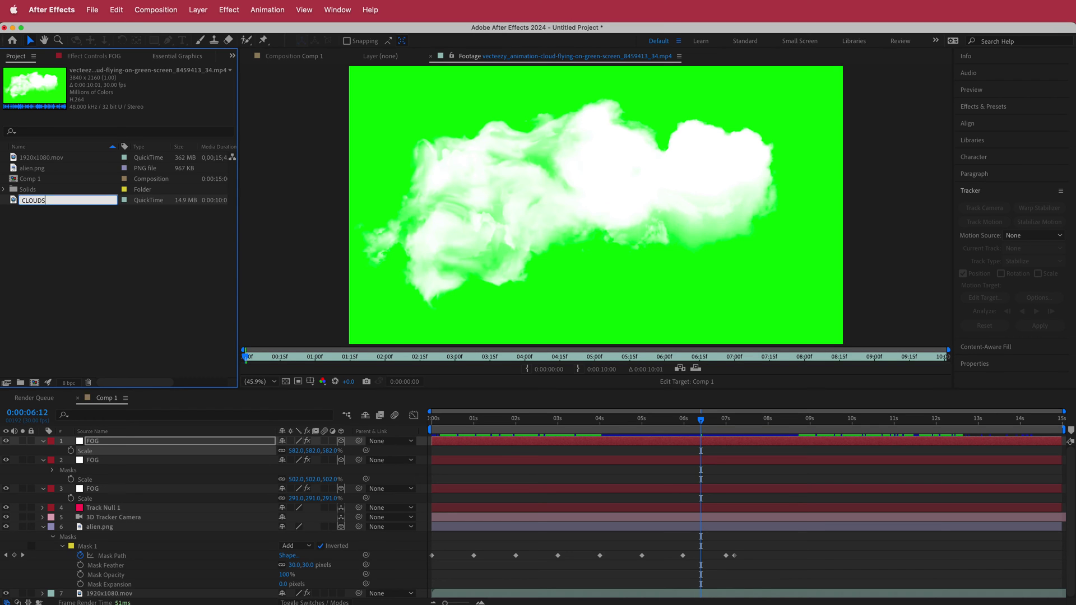
{"action": "key", "text": "Return"}
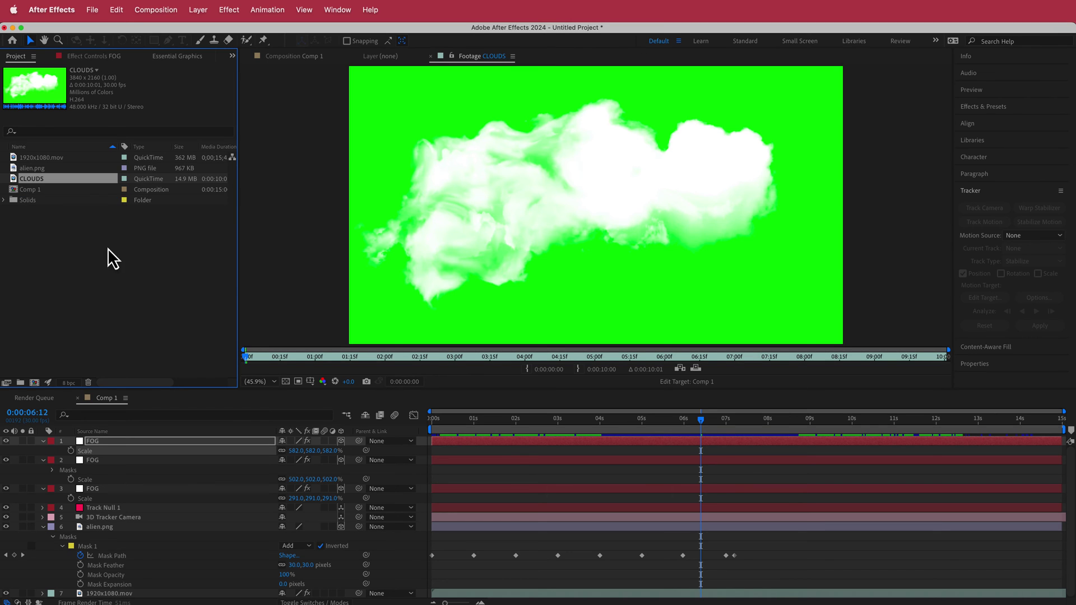
{"action": "left_click", "coordinate": [298, 56]}
{"action": "left_click_drag", "start_coordinate": [63, 179], "coordinate": [155, 438]}
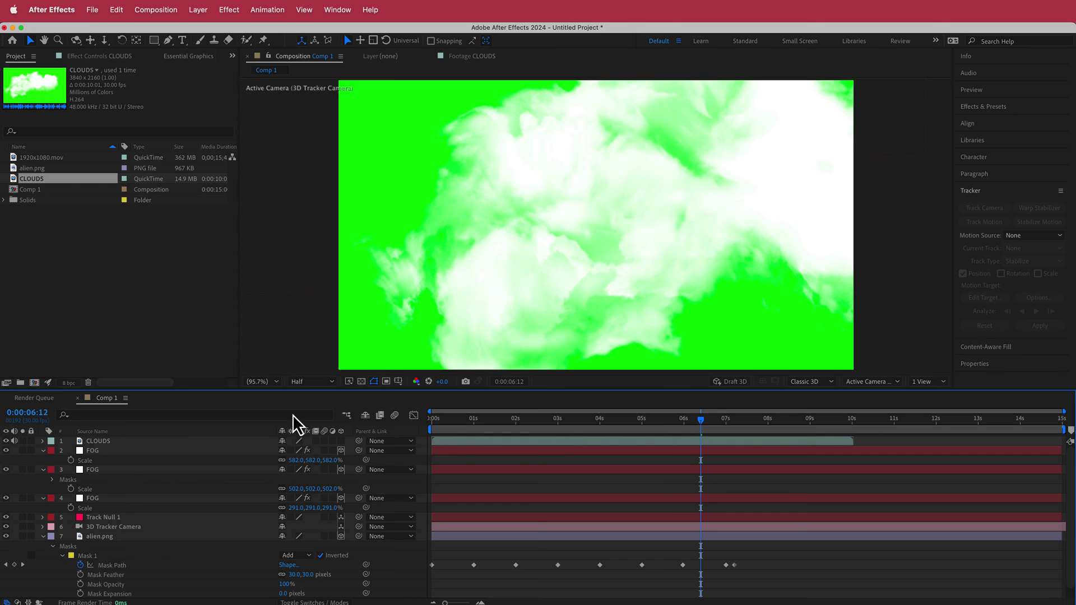
Apply Keylight to CLOUDS and sample the green backdrop as the screen colour
{"action": "key", "text": "ctrl+space"}
{"action": "type", "text": "key"}
{"action": "key", "text": "Return"}
{"action": "left_click", "coordinate": [149, 150]}
{"action": "left_click", "coordinate": [366, 155]}
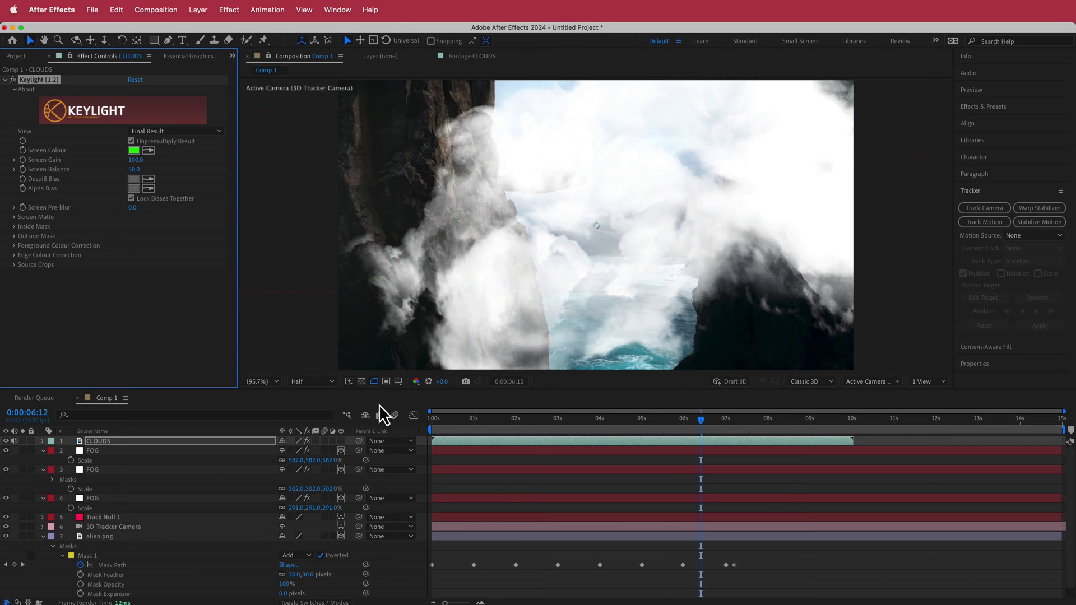
Lower the CLOUDS opacity, make the layer 3D and scale it down to 30%
{"action": "key", "text": "t"}
{"action": "left_click_drag", "start_coordinate": [286, 452], "coordinate": [269, 453]}
{"action": "left_click", "coordinate": [221, 452]}
{"action": "key", "text": "s"}
{"action": "left_click_drag", "start_coordinate": [290, 452], "coordinate": [254, 452]}
{"action": "left_click", "coordinate": [341, 441]}
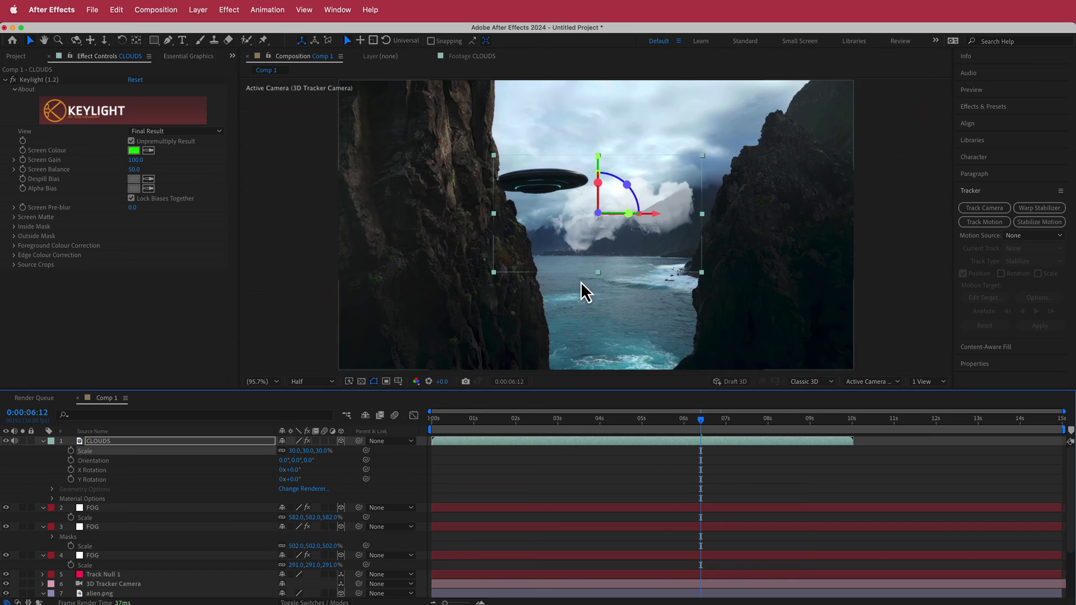
{"action": "left_click_drag", "start_coordinate": [639, 214], "coordinate": [747, 133]}
{"action": "key", "text": "super+z"}
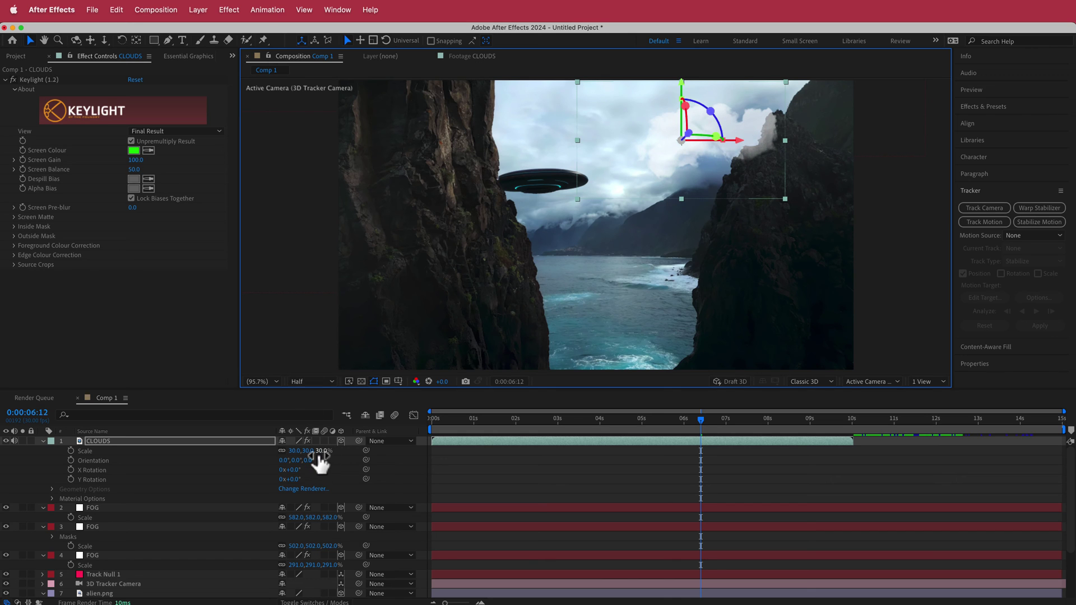
{"action": "key", "text": "p"}
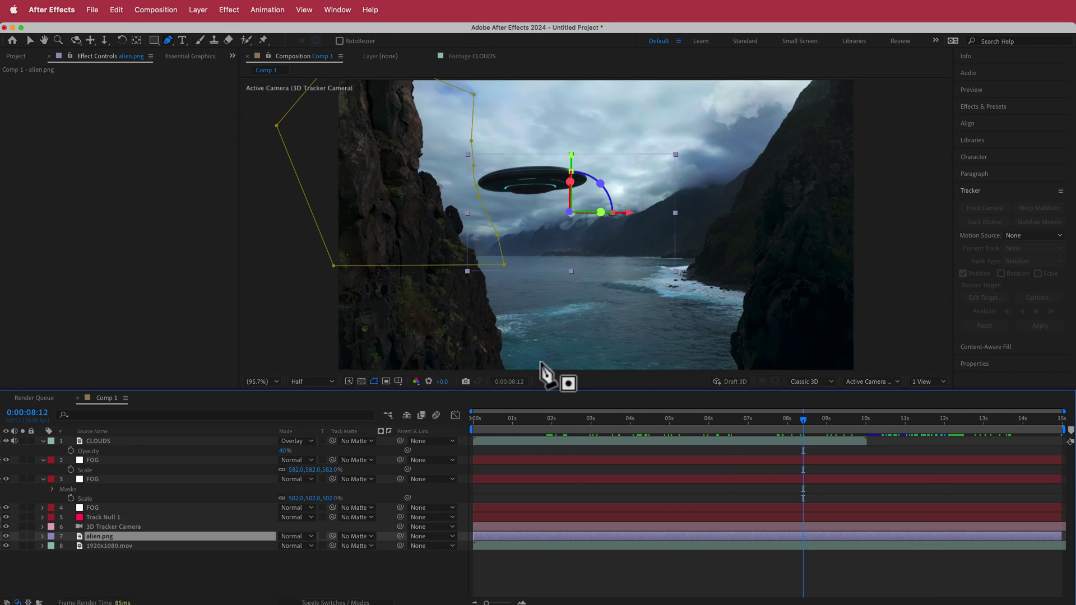
Apply a Glow effect to the alien.png layer
{"action": "left_click", "coordinate": [103, 555]}
{"action": "left_click", "coordinate": [106, 537]}
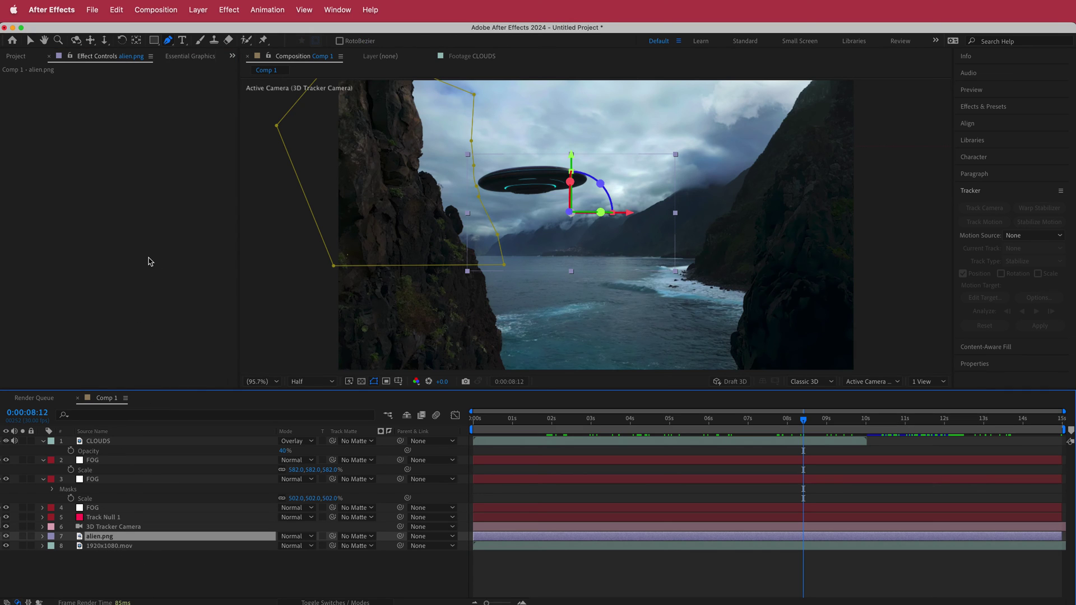
{"action": "key", "text": "ctrl+space"}
{"action": "type", "text": "glow"}
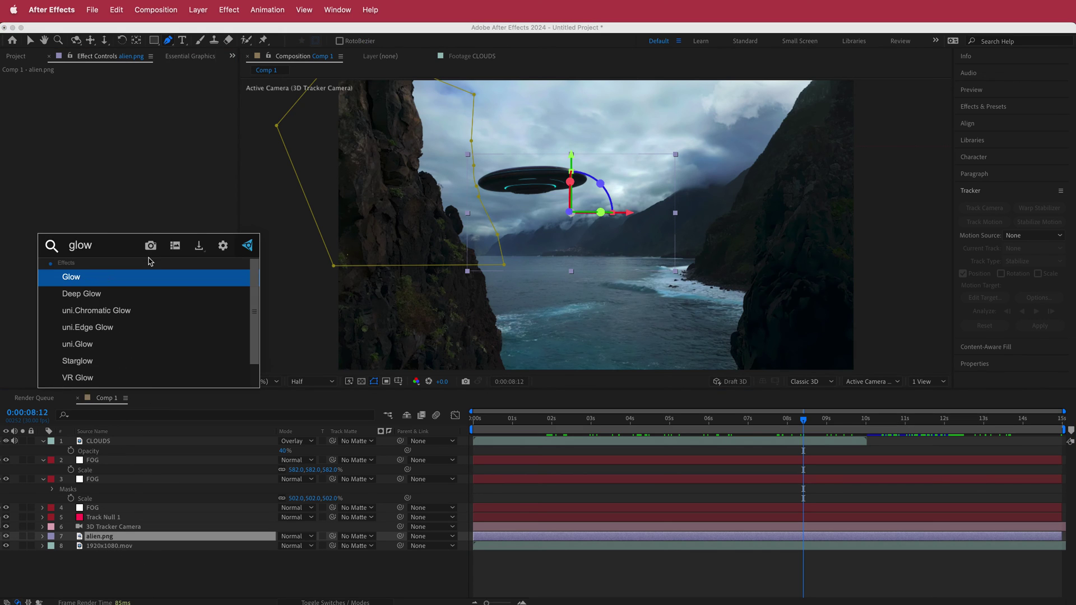
{"action": "key", "text": "Return"}
{"action": "key", "text": "v"}
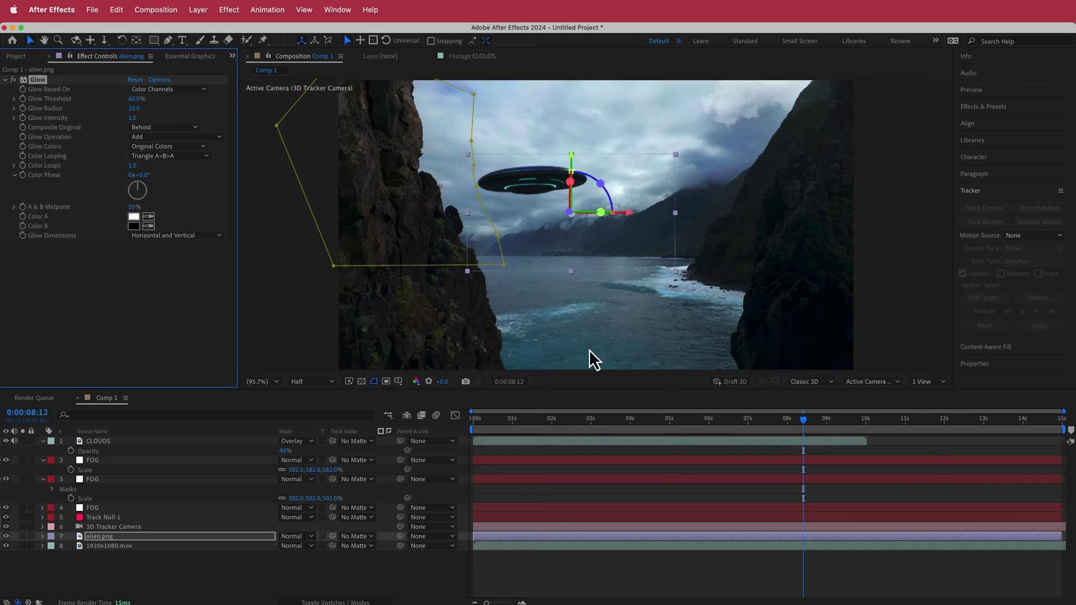
Add Noise to alien.png at 15% amount and preview the grainy UFO
{"action": "key", "text": "ctrl+space"}
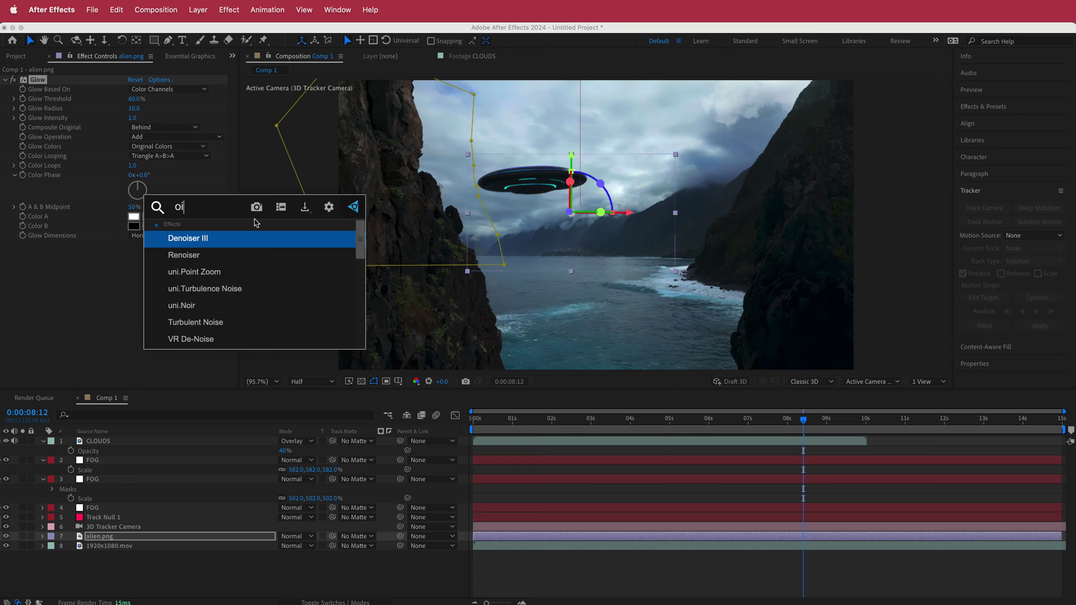
{"action": "type", "text": "nois"}
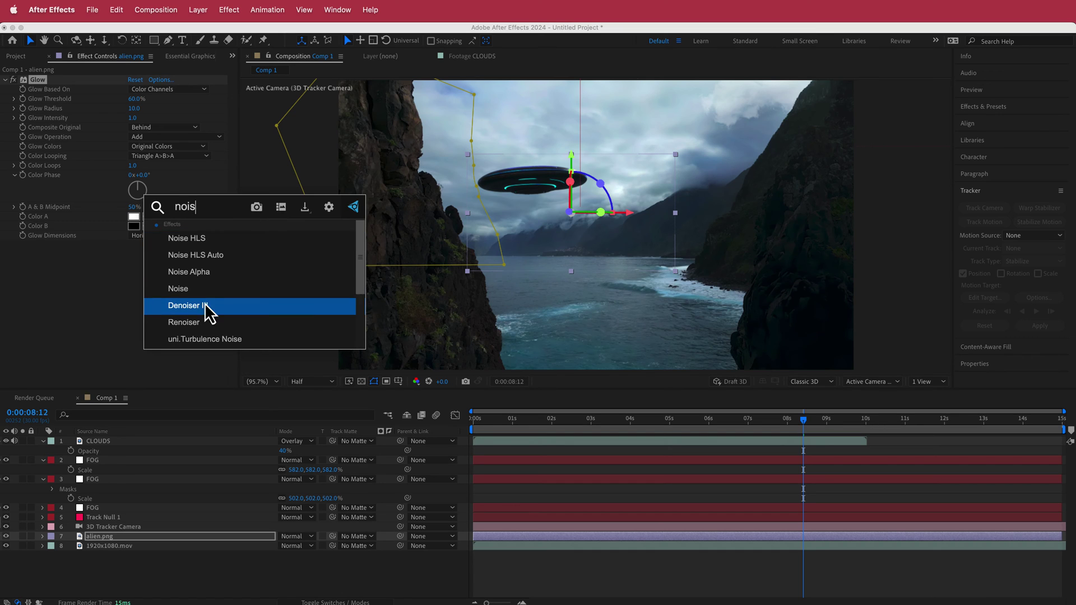
{"action": "left_click", "coordinate": [230, 289]}
{"action": "left_click", "coordinate": [133, 254]}
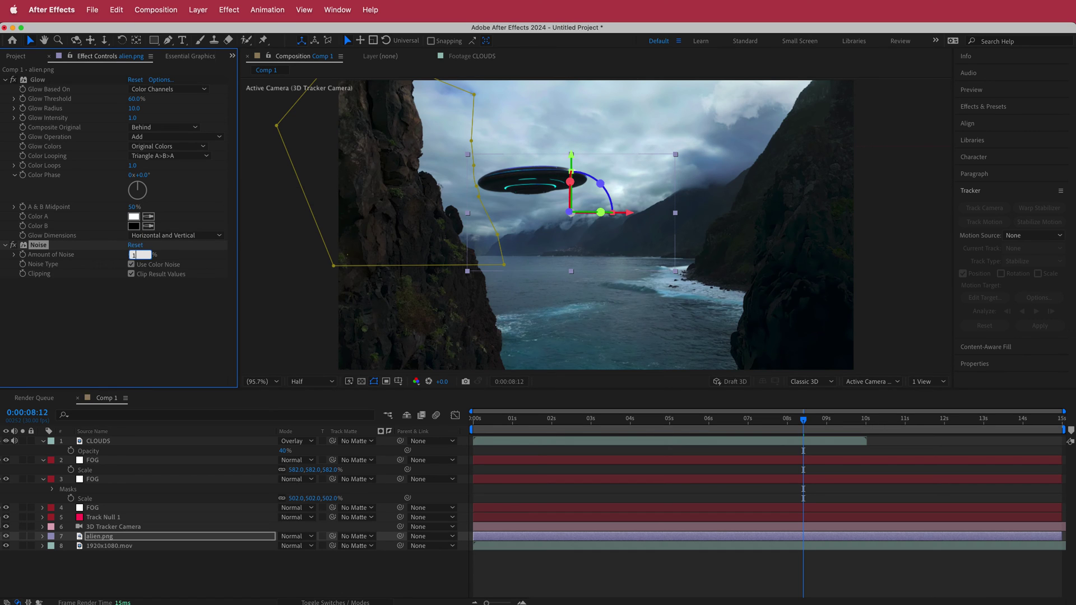
{"action": "left_click_drag", "start_coordinate": [792, 422], "coordinate": [870, 414]}
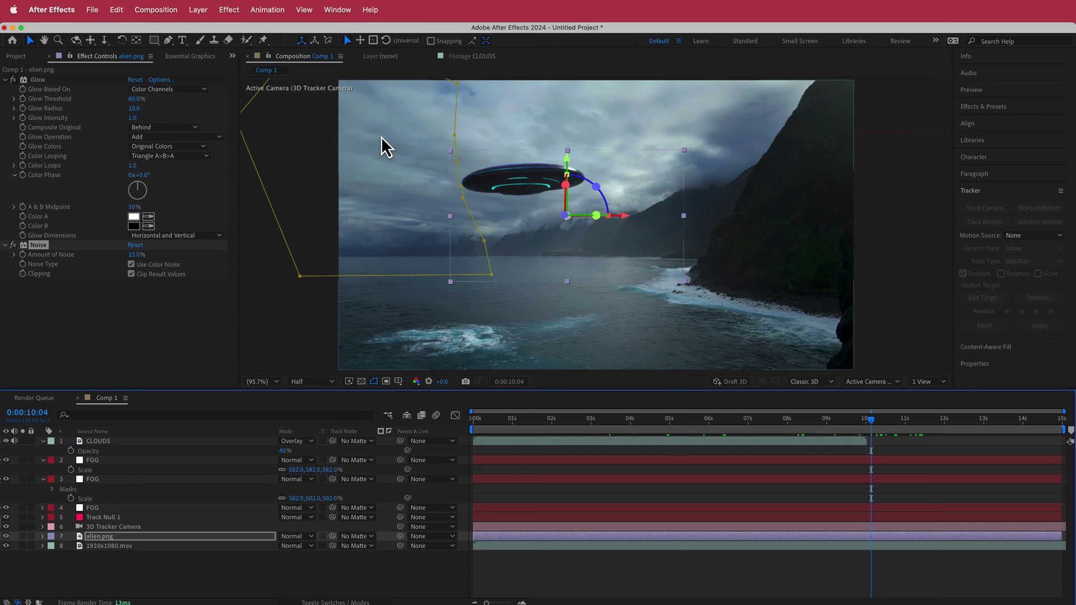
Add the lightning-clouds clip from the Project panel as the top layer
{"action": "left_click", "coordinate": [12, 57]}
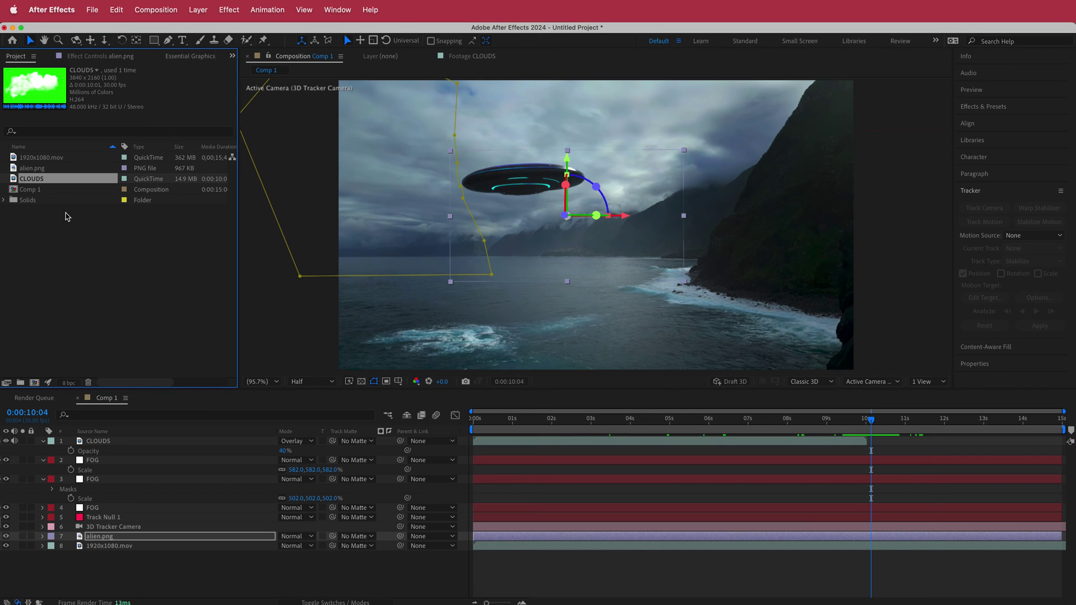
{"action": "left_click_drag", "start_coordinate": [67, 211], "coordinate": [142, 440]}
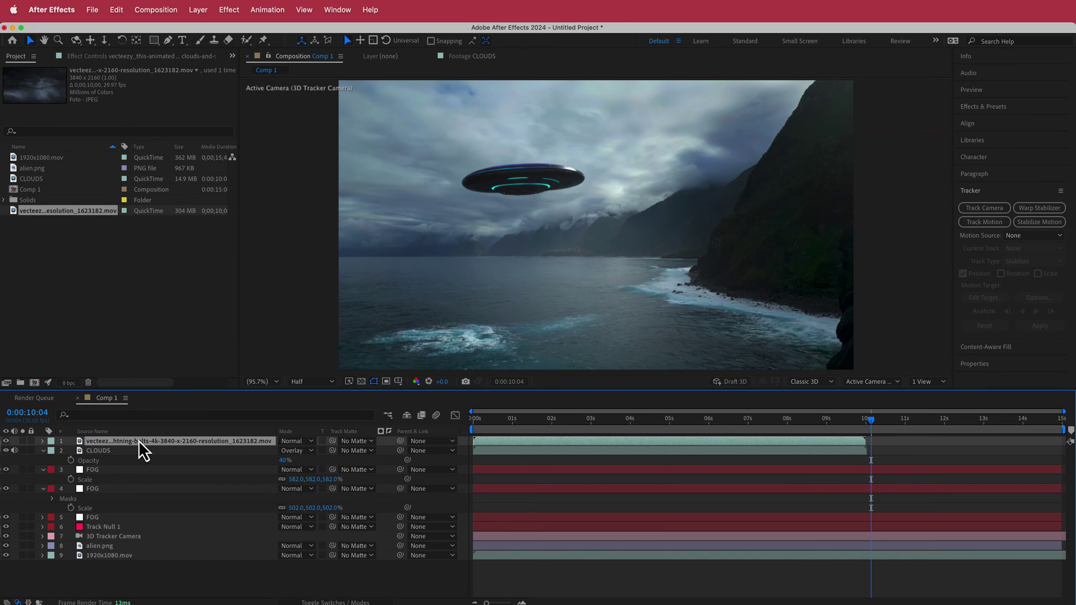
{"action": "left_click_drag", "start_coordinate": [871, 420], "coordinate": [500, 439]}
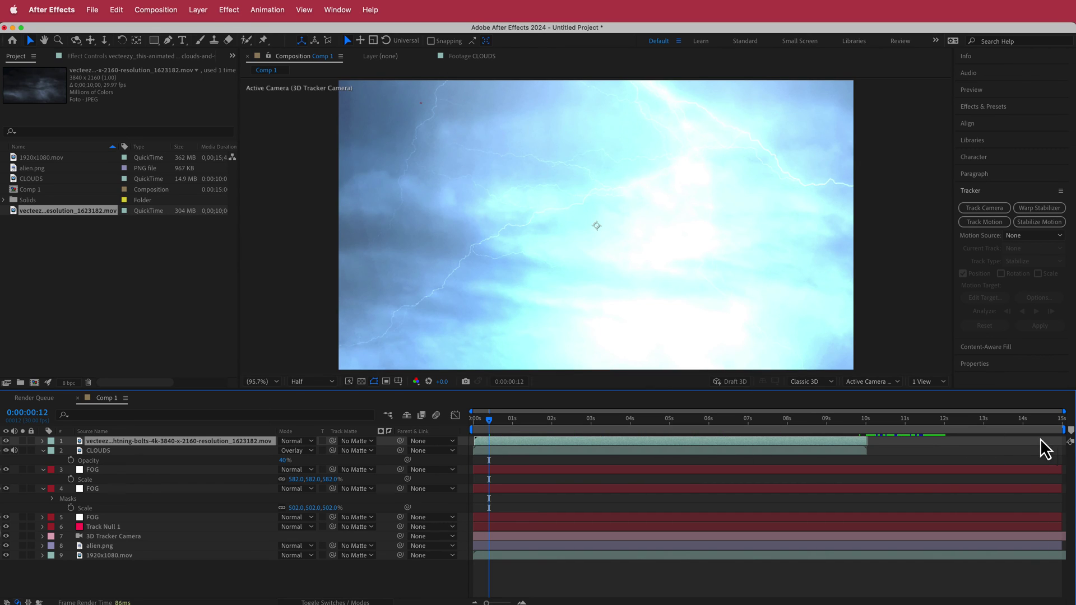
Time-stretch the lightning clip to a duration of 0:00:15:01
{"action": "right_click", "coordinate": [518, 441]}
{"action": "mouse_move", "coordinate": [542, 432]}
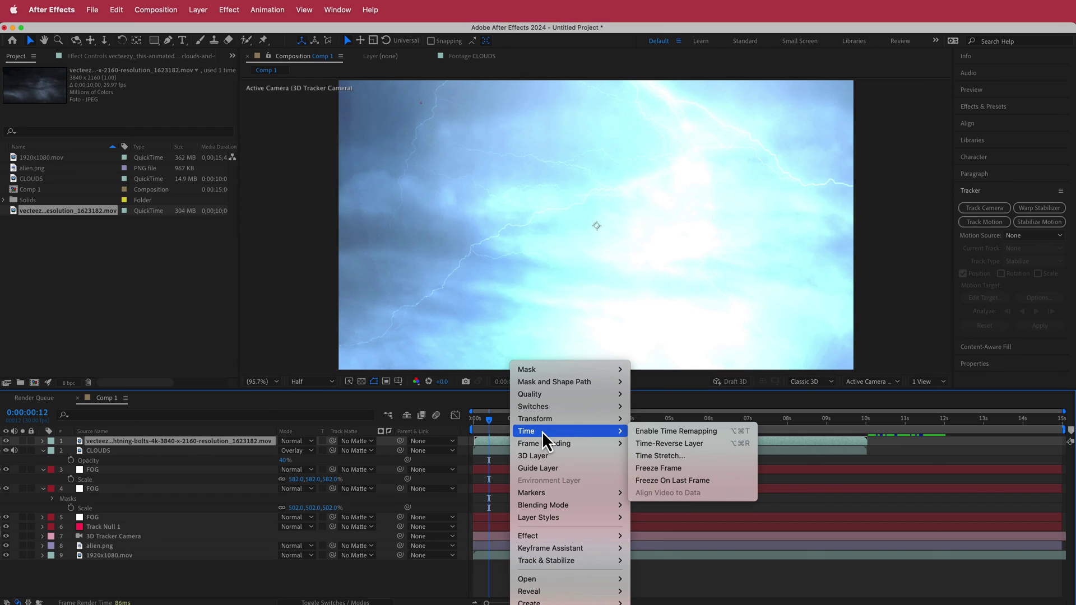
{"action": "left_click", "coordinate": [685, 455]}
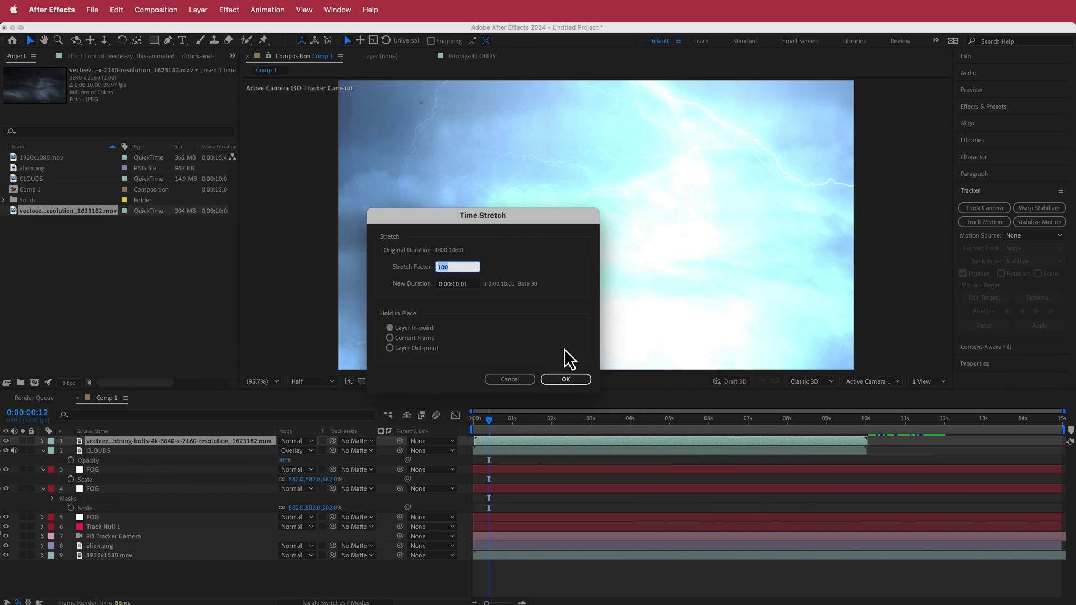
{"action": "left_click", "coordinate": [455, 285]}
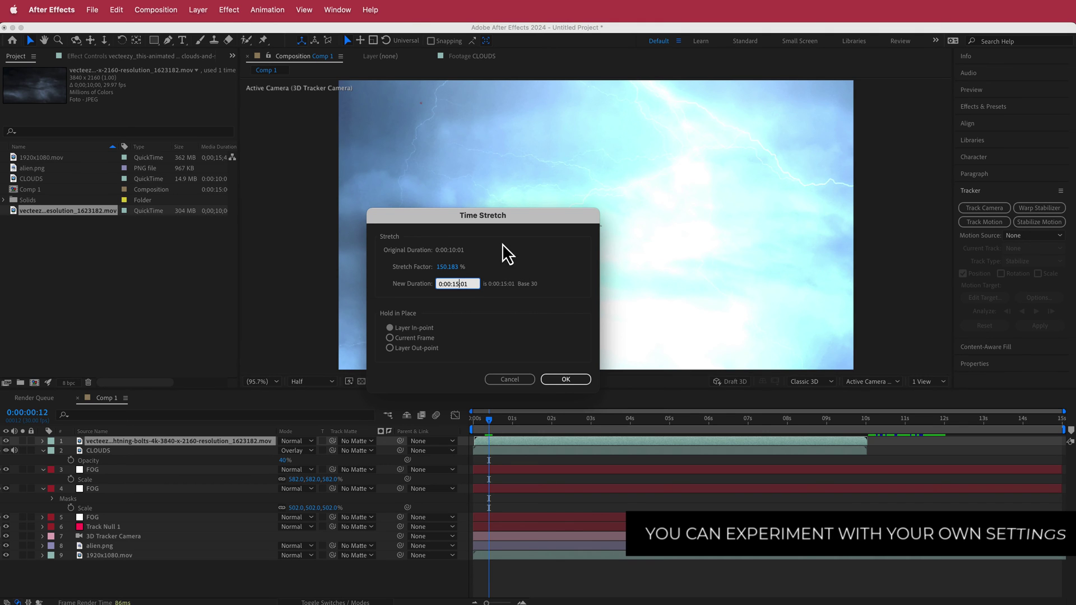
{"action": "type", "text": "1501"}
{"action": "left_click", "coordinate": [566, 380]}
{"action": "left_click_drag", "start_coordinate": [492, 421], "coordinate": [542, 421]}
Scale the lightning layer to 52% and set its opacity to 58%
{"action": "key", "text": "s"}
{"action": "left_click_drag", "start_coordinate": [297, 452], "coordinate": [271, 453]}
{"action": "key", "text": "Return"}
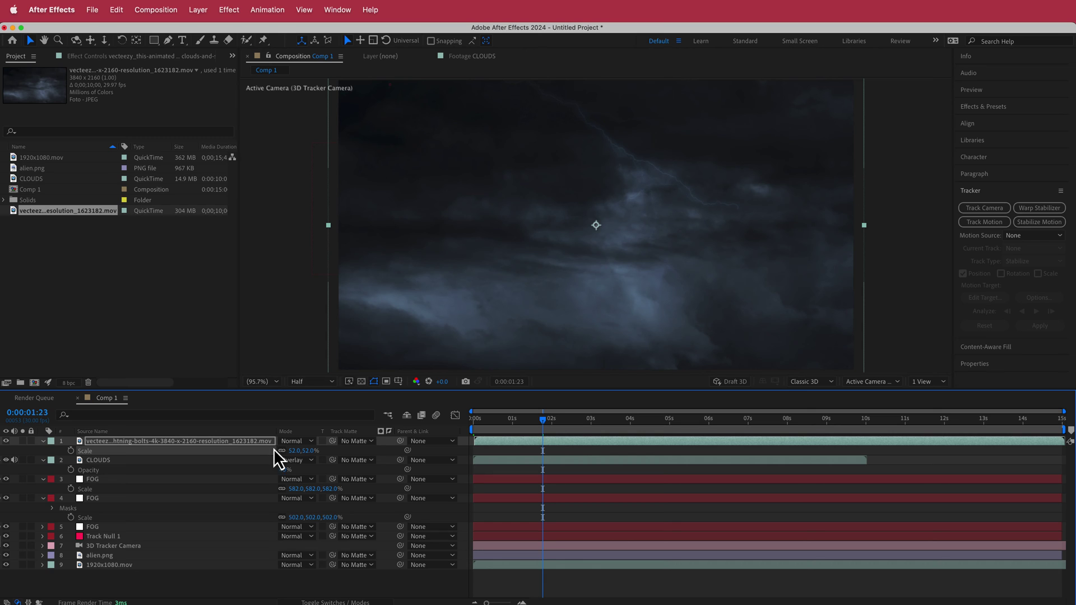
{"action": "key", "text": "t"}
{"action": "left_click_drag", "start_coordinate": [293, 453], "coordinate": [264, 452]}
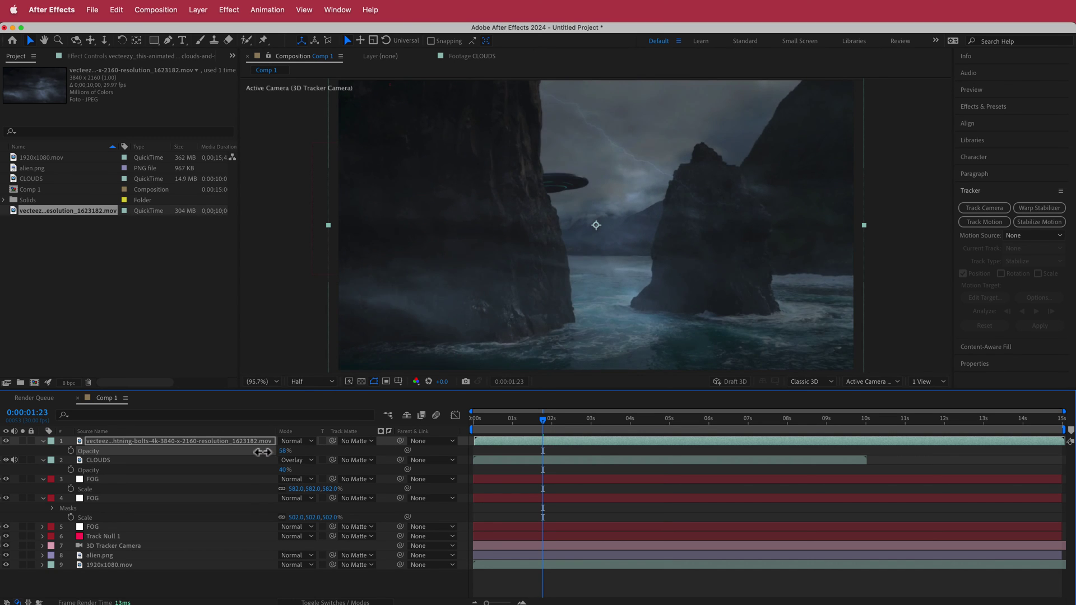
{"action": "left_click_drag", "start_coordinate": [527, 422], "coordinate": [462, 430]}
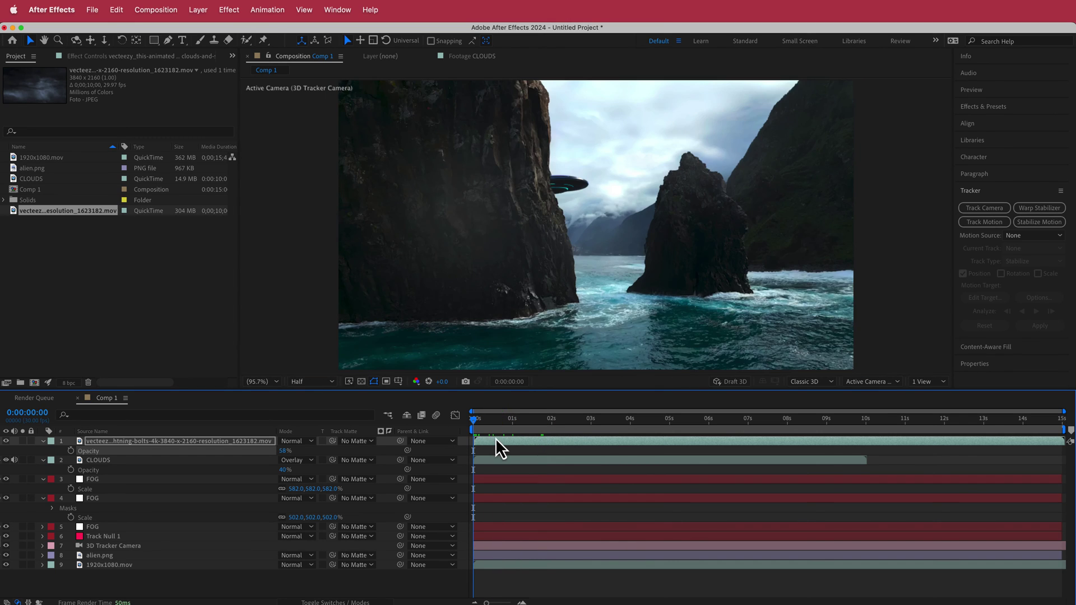
{"action": "left_click", "coordinate": [495, 439]}
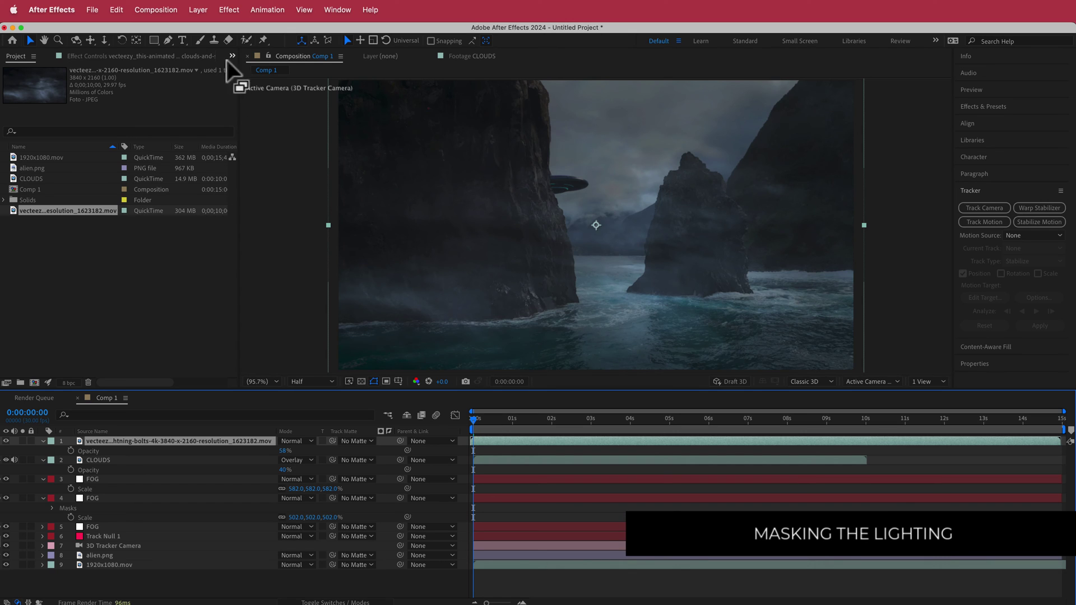
Draw a pen mask around the sky on the lightning layer, feather it 150 pixels, and enable Mask Path keyframing
{"action": "left_click", "coordinate": [167, 41]}
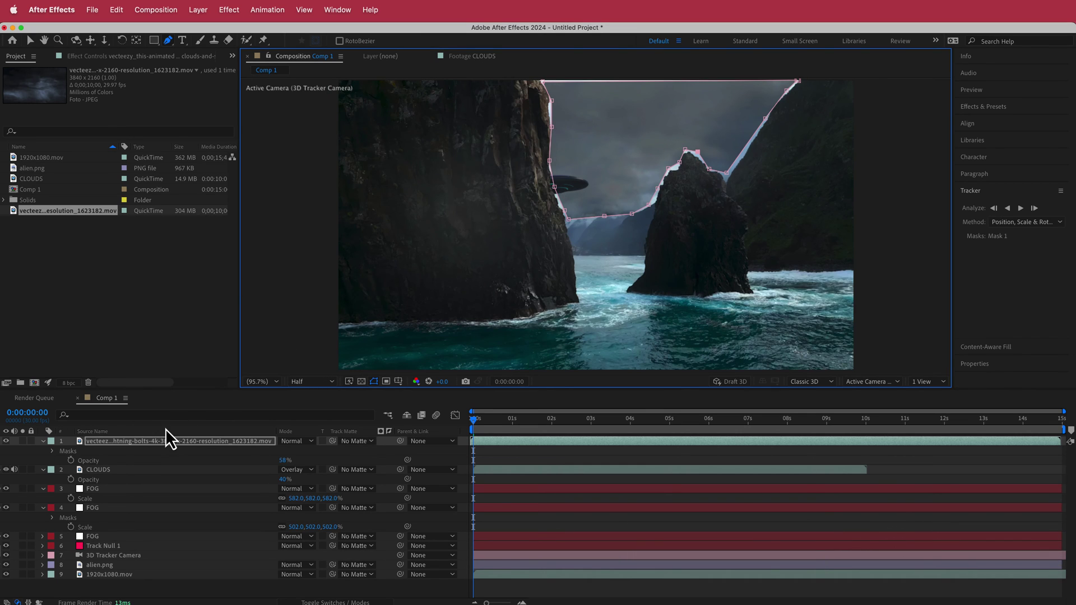
{"action": "key", "text": "m"}
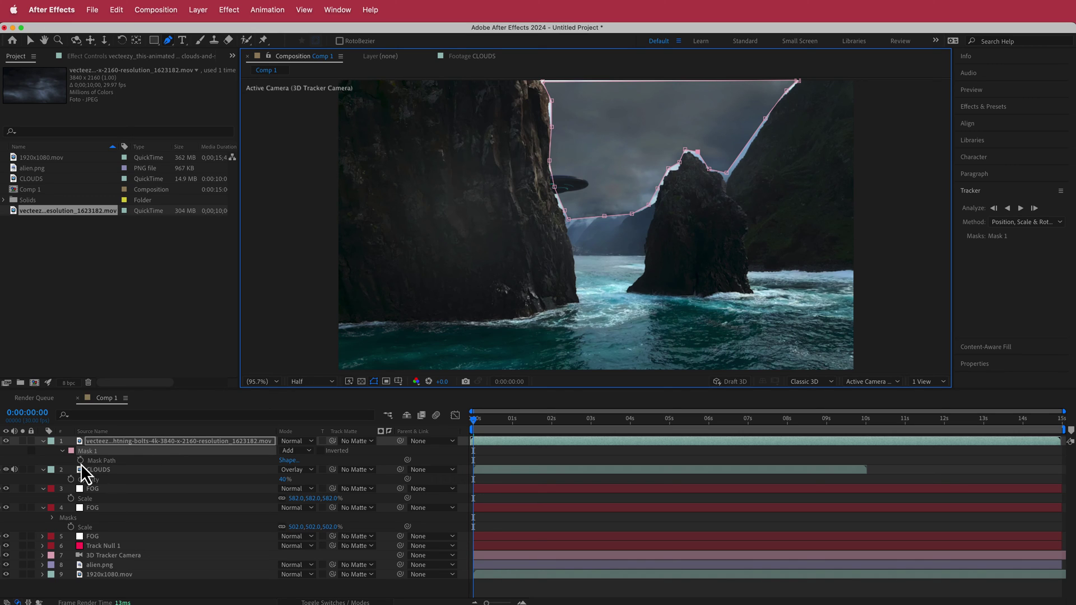
{"action": "key", "text": "f"}
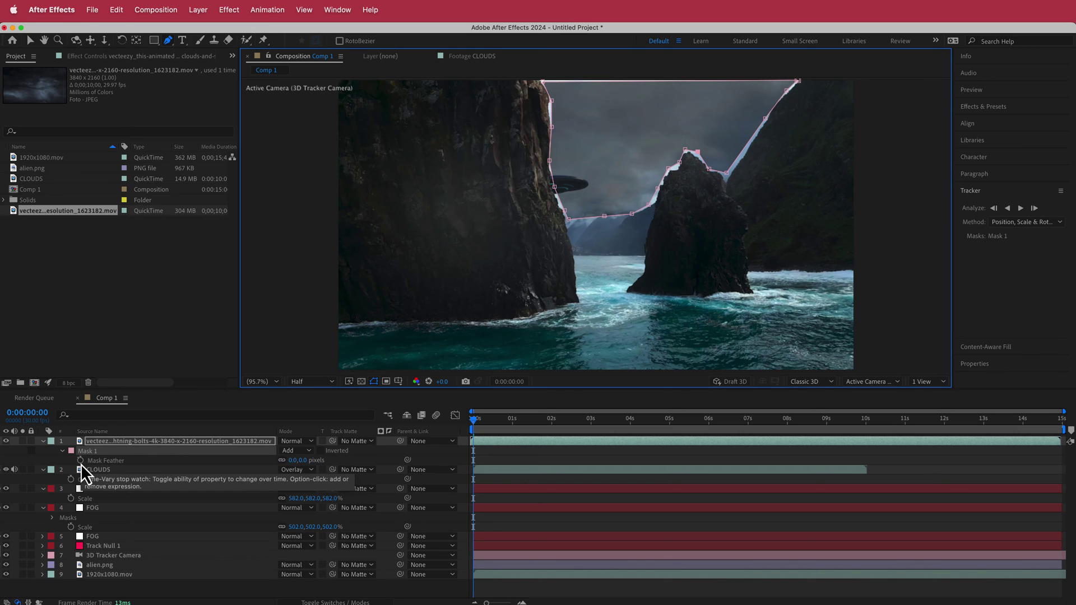
{"action": "left_click", "coordinate": [292, 461]}
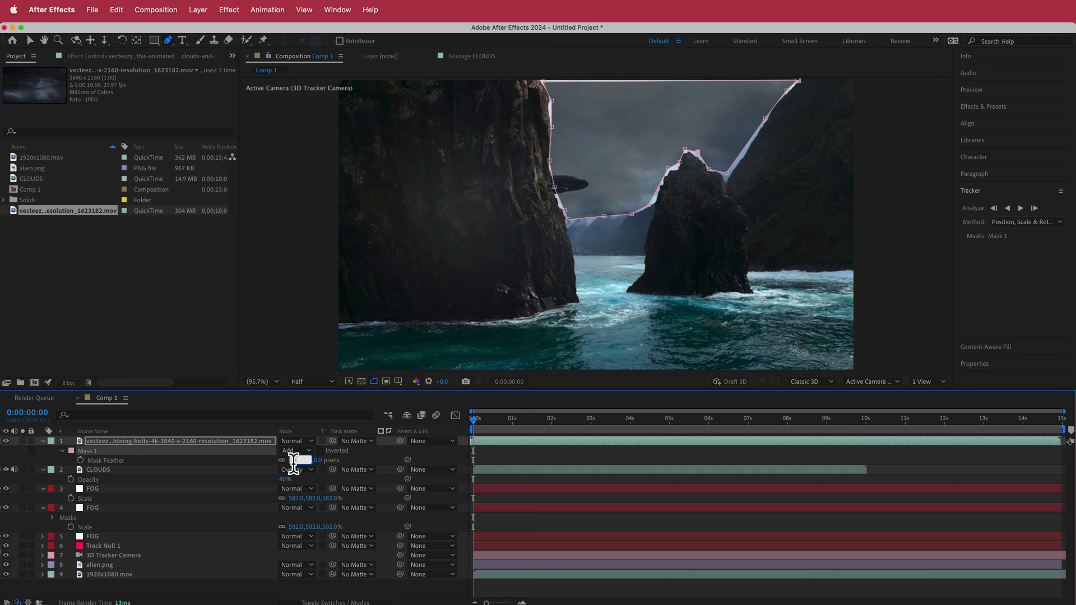
{"action": "key", "text": "Return"}
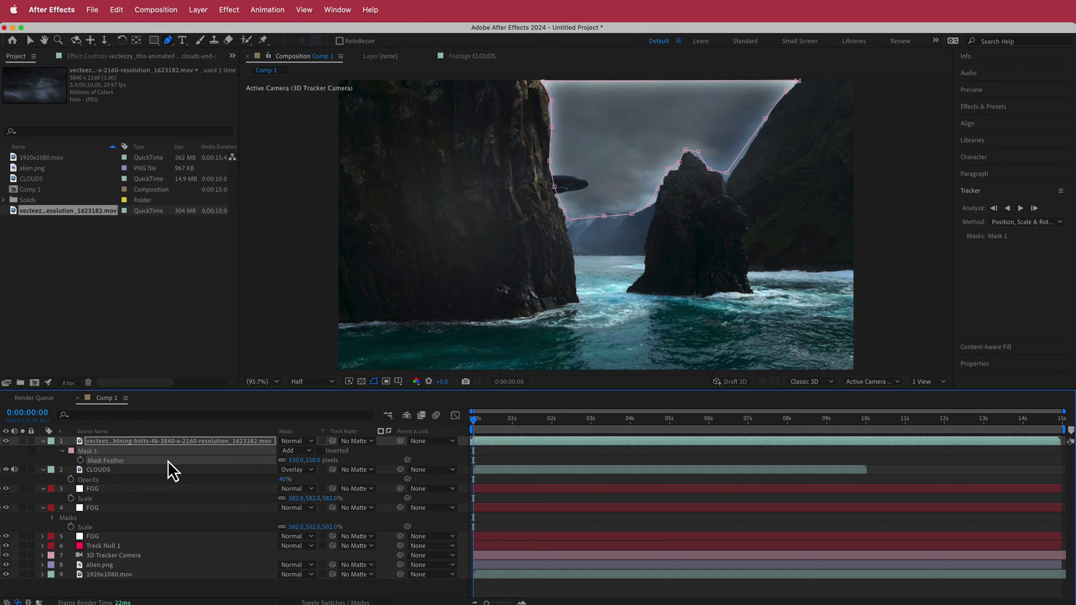
{"action": "key", "text": "m"}
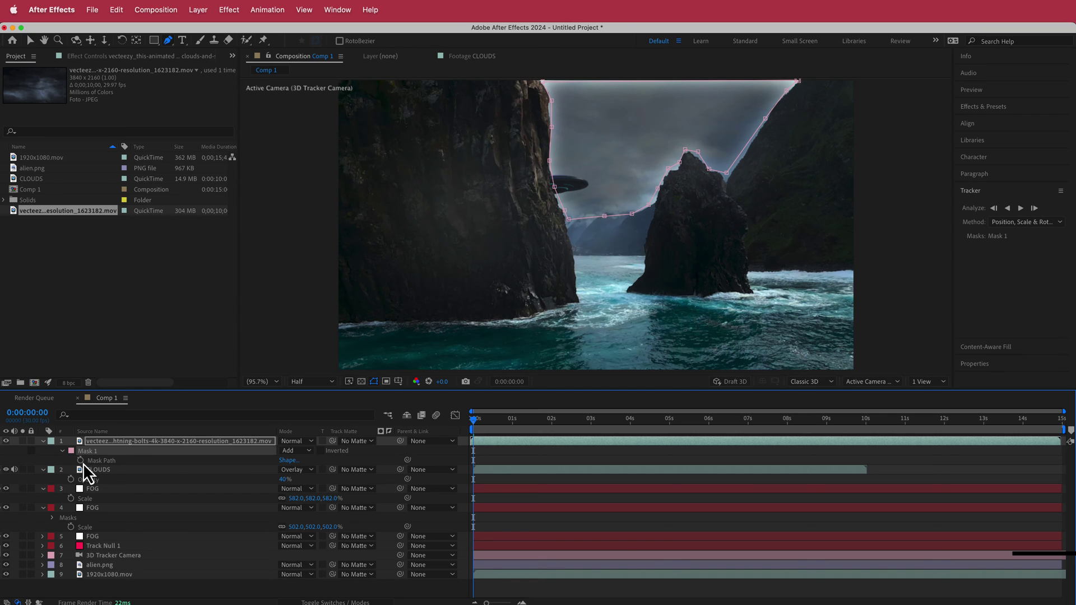
{"action": "left_click", "coordinate": [80, 460]}
Reshape the lightning mask at successive frames so it follows the moving cliff edges
{"action": "key", "text": "v"}
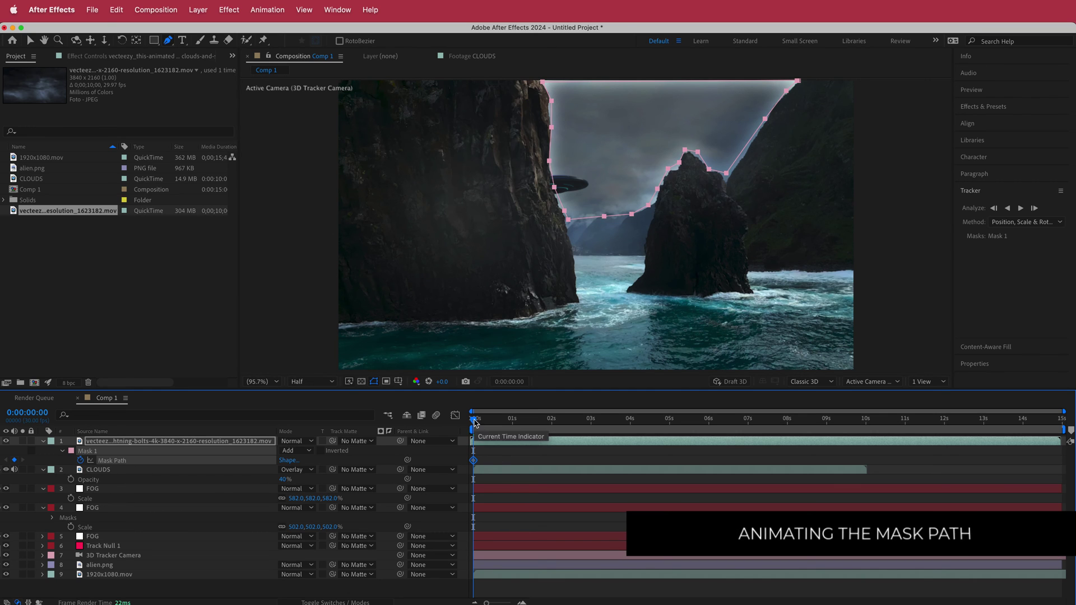
{"action": "left_click_drag", "start_coordinate": [475, 429], "coordinate": [514, 429]}
{"action": "left_click_drag", "start_coordinate": [573, 210], "coordinate": [536, 147]}
{"action": "left_click_drag", "start_coordinate": [570, 429], "coordinate": [622, 429]}
{"action": "left_click_drag", "start_coordinate": [679, 160], "coordinate": [675, 177]}
{"action": "left_click_drag", "start_coordinate": [622, 419], "coordinate": [728, 419]}
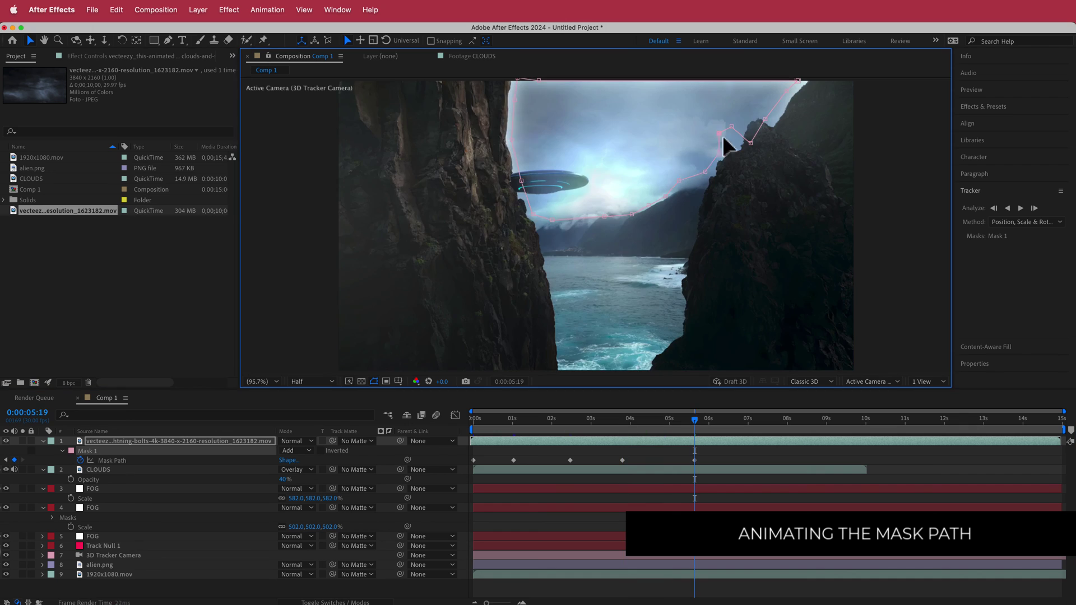
{"action": "left_click_drag", "start_coordinate": [504, 134], "coordinate": [497, 144]}
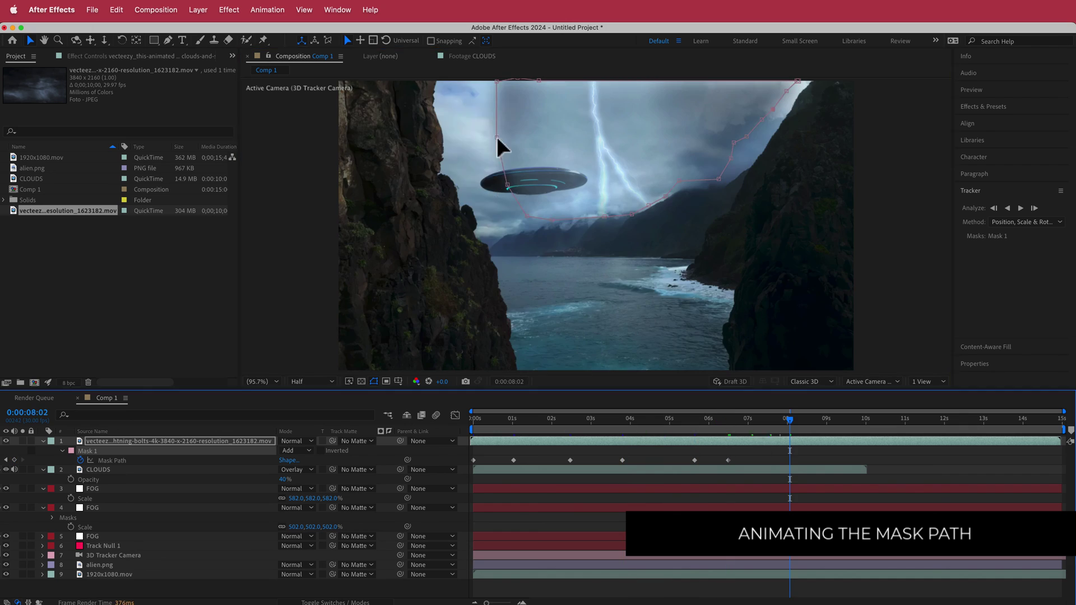
{"action": "left_click_drag", "start_coordinate": [728, 419], "coordinate": [790, 418]}
{"action": "left_click_drag", "start_coordinate": [476, 168], "coordinate": [429, 229]}
{"action": "mouse_move", "coordinate": [861, 419]}
{"action": "left_mouse_down"}
{"action": "mouse_move", "coordinate": [728, 418]}
{"action": "mouse_move", "coordinate": [980, 419]}
{"action": "left_mouse_up"}
Raise the lightning mask feather to about 351 pixels and preview the blend
{"action": "left_click", "coordinate": [125, 443]}
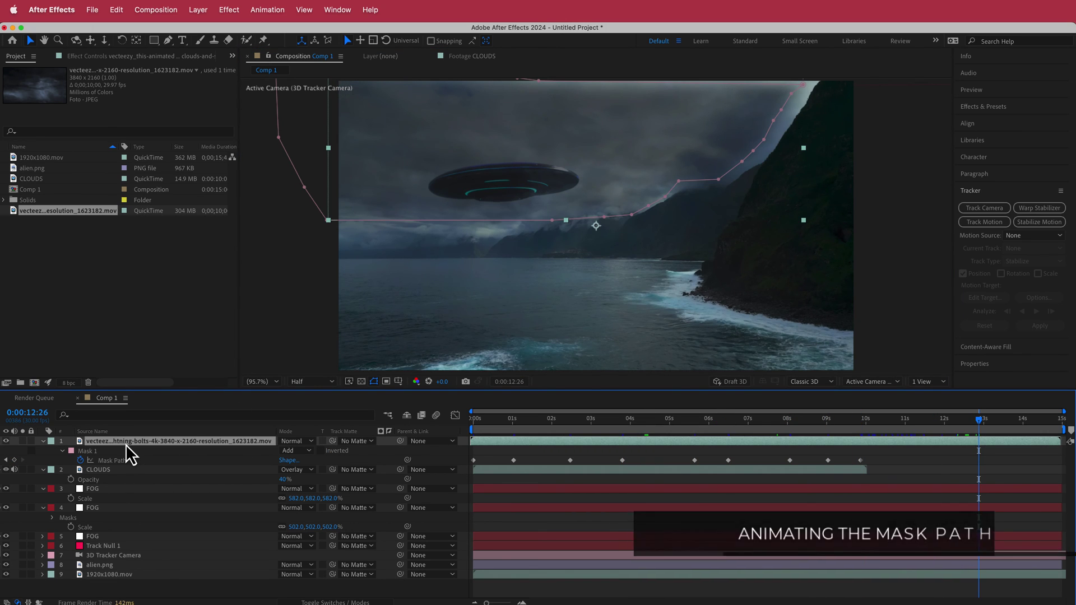
{"action": "key", "text": "f"}
{"action": "left_click_drag", "start_coordinate": [292, 462], "coordinate": [313, 461]}
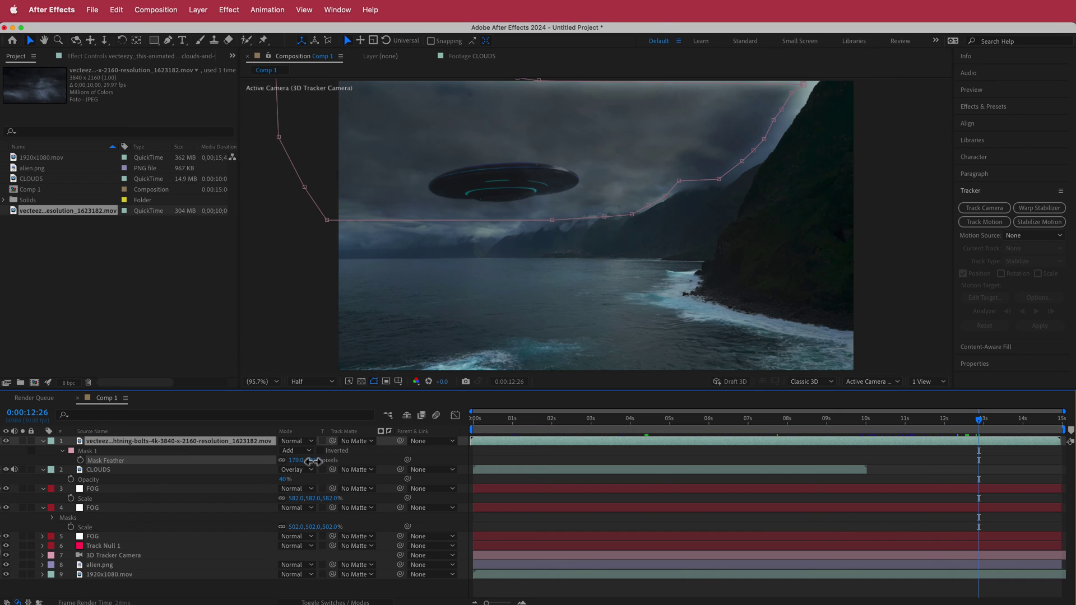
{"action": "left_click_drag", "start_coordinate": [399, 456], "coordinate": [403, 466]}
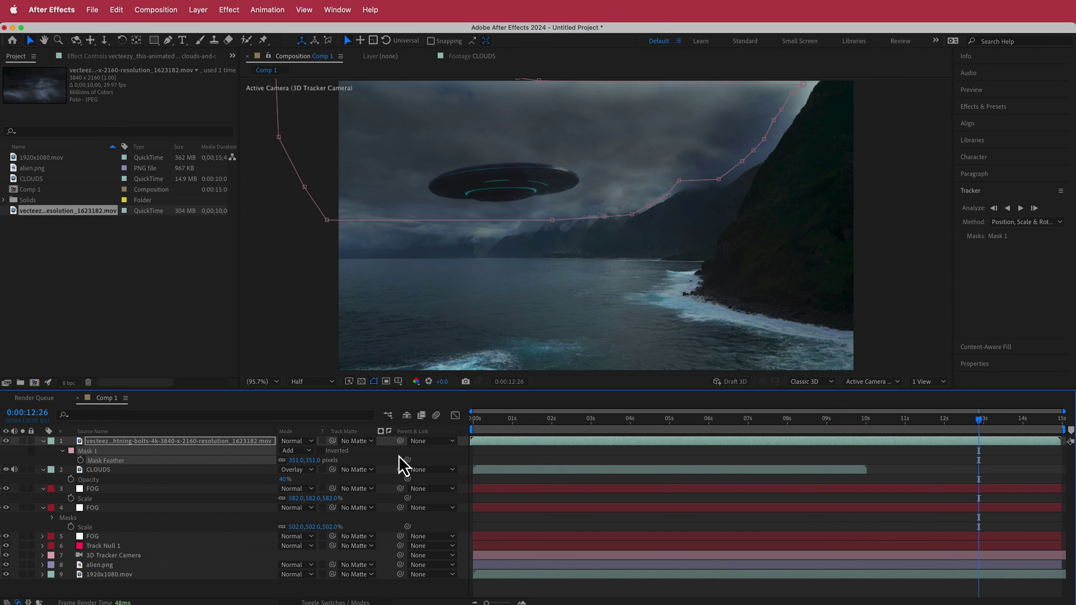
{"action": "left_click_drag", "start_coordinate": [985, 412], "coordinate": [856, 421]}
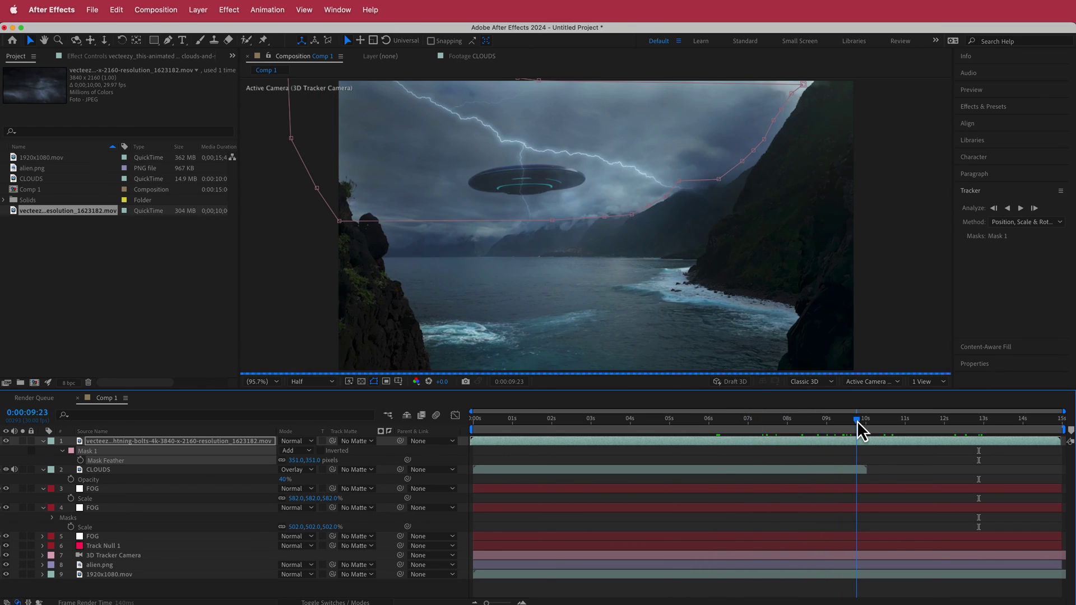
Show the lightning layer's Opacity and begin entering a new value
{"action": "key", "text": "t"}
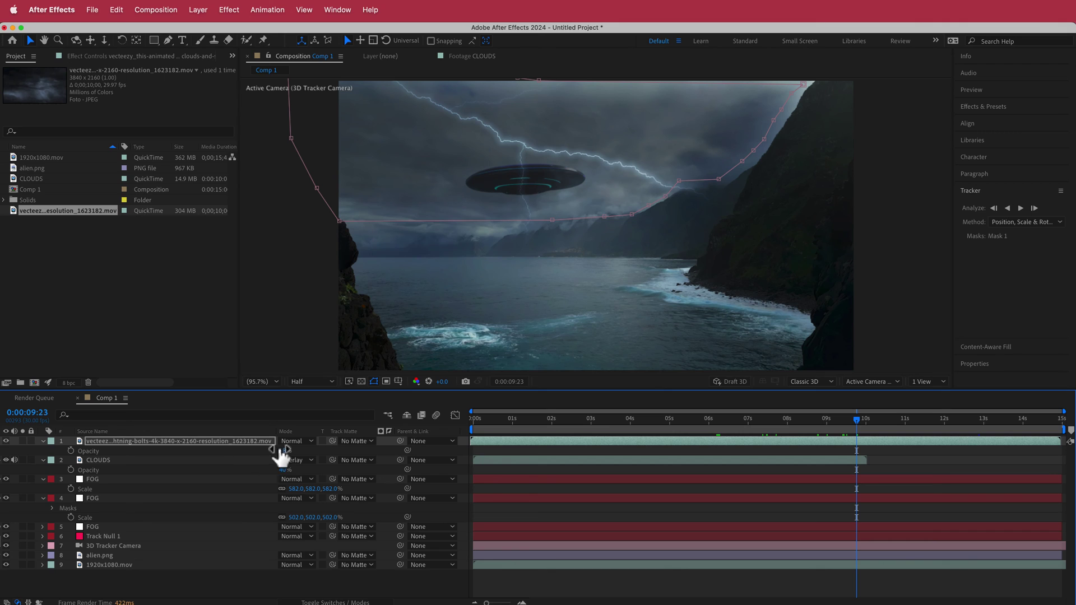
{"action": "left_click", "coordinate": [285, 452]}
{"action": "left_click", "coordinate": [596, 226]}
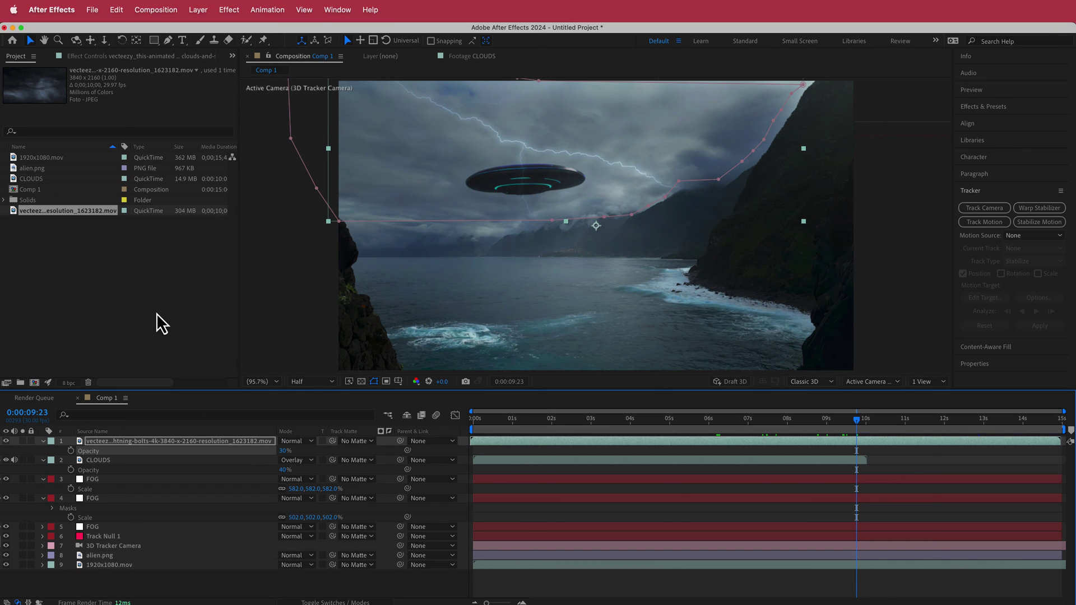
Apply Curves to the lightning clip with a darkening S-curve and preview it over the bay
{"action": "key", "text": "ctrl+space"}
{"action": "type", "text": "curv"}
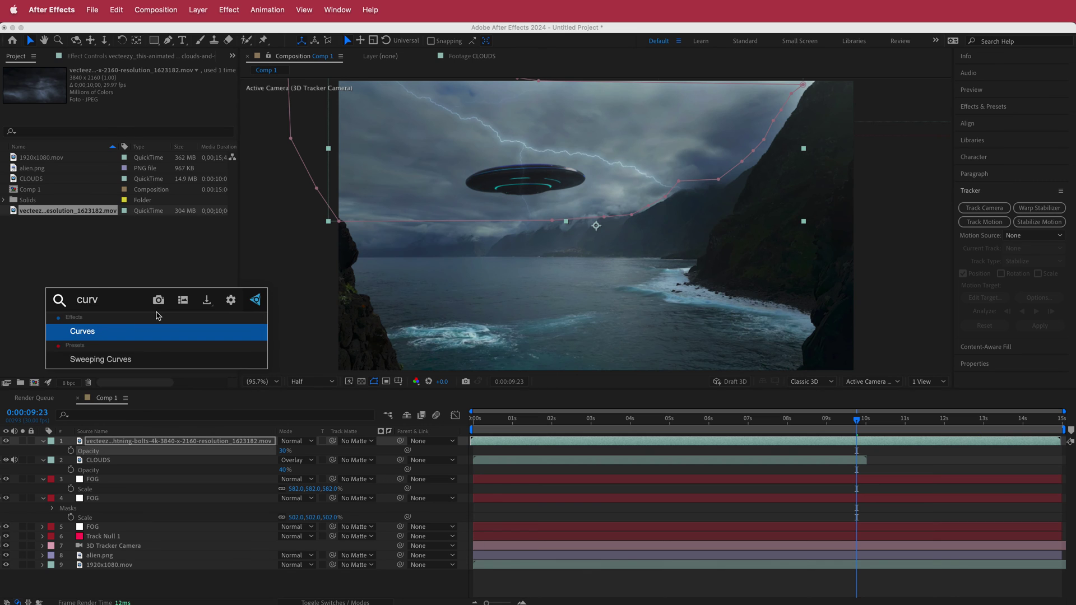
{"action": "key", "text": "Return"}
{"action": "mouse_move", "coordinate": [85, 228]}
{"action": "left_mouse_down"}
{"action": "mouse_move", "coordinate": [67, 232]}
{"action": "mouse_move", "coordinate": [89, 227]}
{"action": "left_mouse_up"}
{"action": "mouse_move", "coordinate": [129, 163]}
{"action": "left_mouse_down"}
{"action": "mouse_move", "coordinate": [125, 171]}
{"action": "mouse_move", "coordinate": [120, 161]}
{"action": "mouse_move", "coordinate": [125, 172]}
{"action": "mouse_move", "coordinate": [119, 164]}
{"action": "left_mouse_up"}
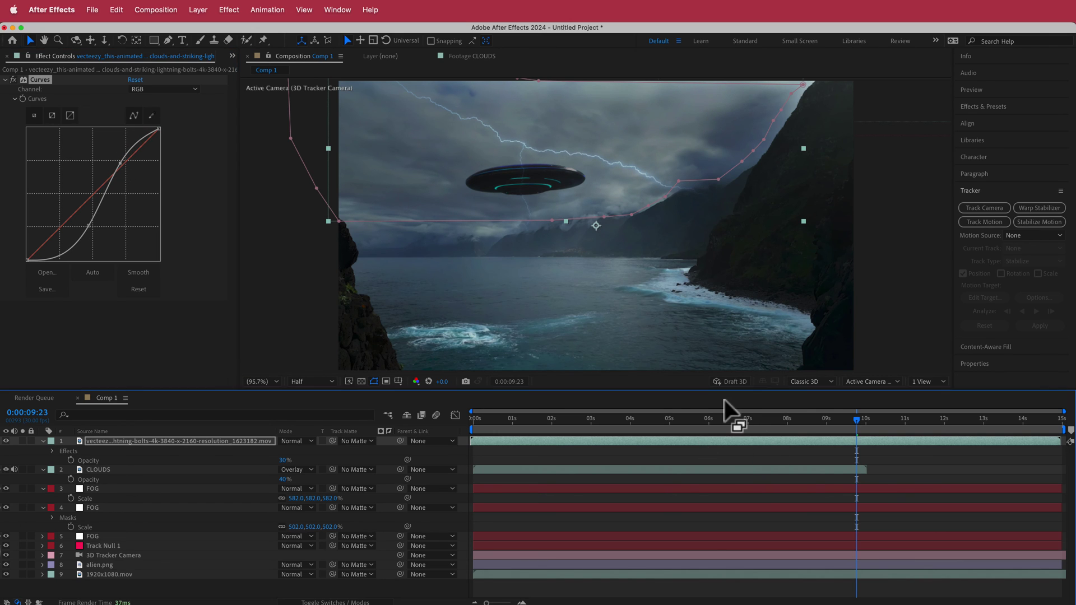
{"action": "left_click", "coordinate": [566, 426]}
{"action": "left_click_drag", "start_coordinate": [583, 435], "coordinate": [803, 426]}
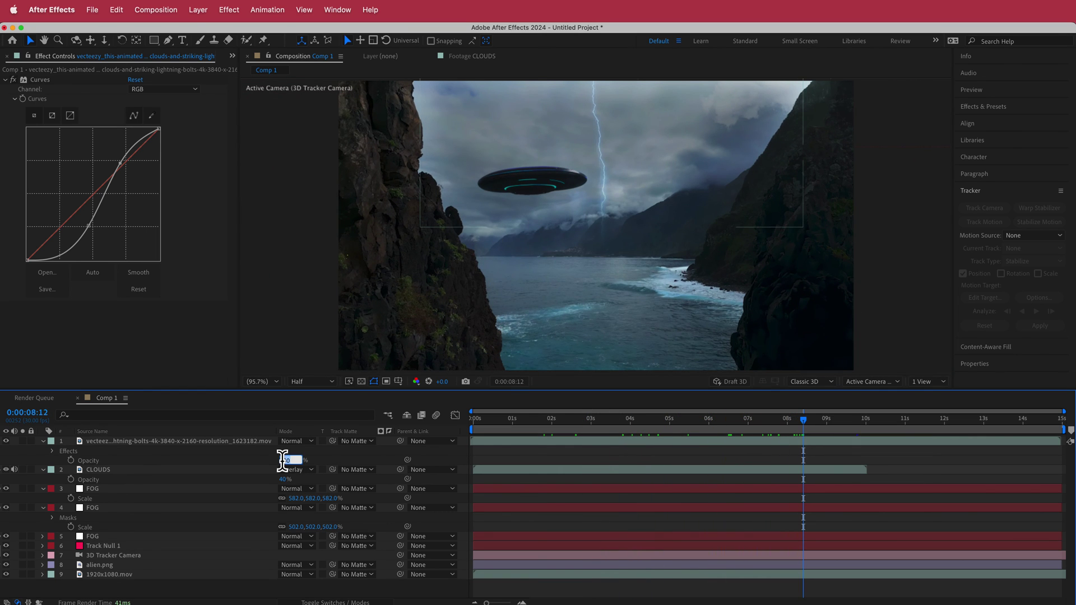
Set the lightning opacity to 15% and move the clip below alien.png, above 1920x1080.mov
{"action": "key", "text": "Return"}
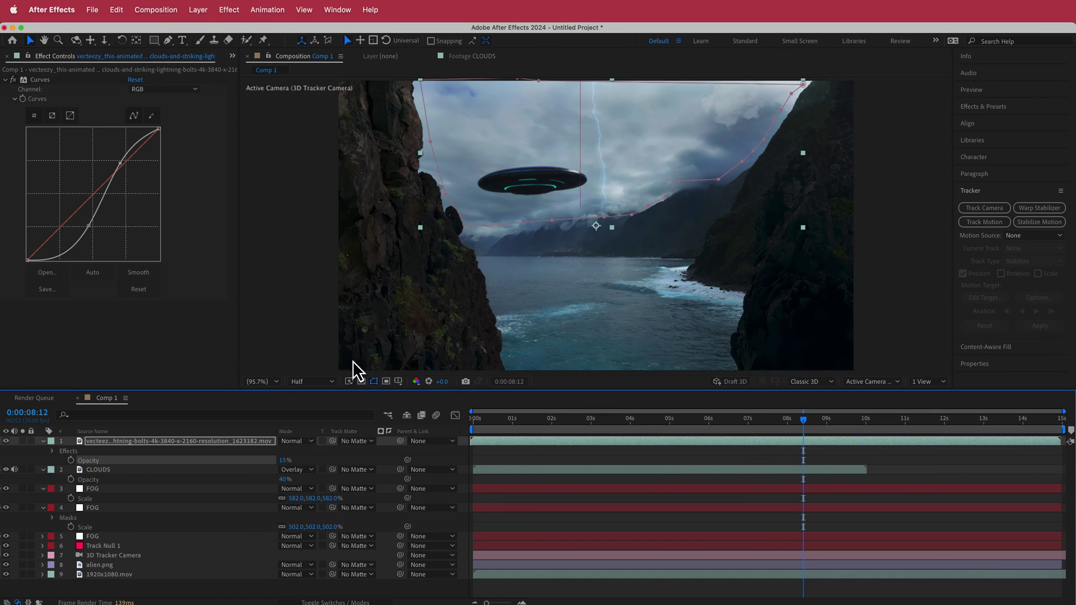
{"action": "left_click_drag", "start_coordinate": [142, 442], "coordinate": [148, 569]}
{"action": "left_click_drag", "start_coordinate": [806, 432], "coordinate": [912, 431]}
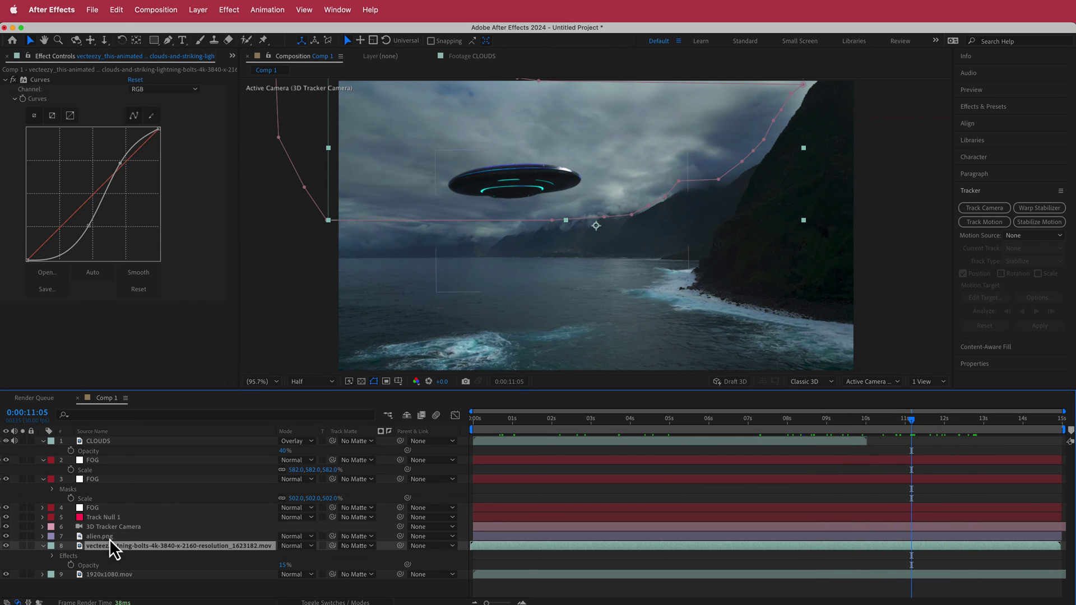
Keyframe alien.png's Position at 12 s, set Z to 1000000 at the last frame, and preview
{"action": "left_click", "coordinate": [110, 538]}
{"action": "mouse_move", "coordinate": [923, 430]}
{"action": "left_mouse_down"}
{"action": "mouse_move", "coordinate": [855, 435]}
{"action": "mouse_move", "coordinate": [973, 423]}
{"action": "mouse_move", "coordinate": [941, 424]}
{"action": "left_mouse_up"}
{"action": "key", "text": "p"}
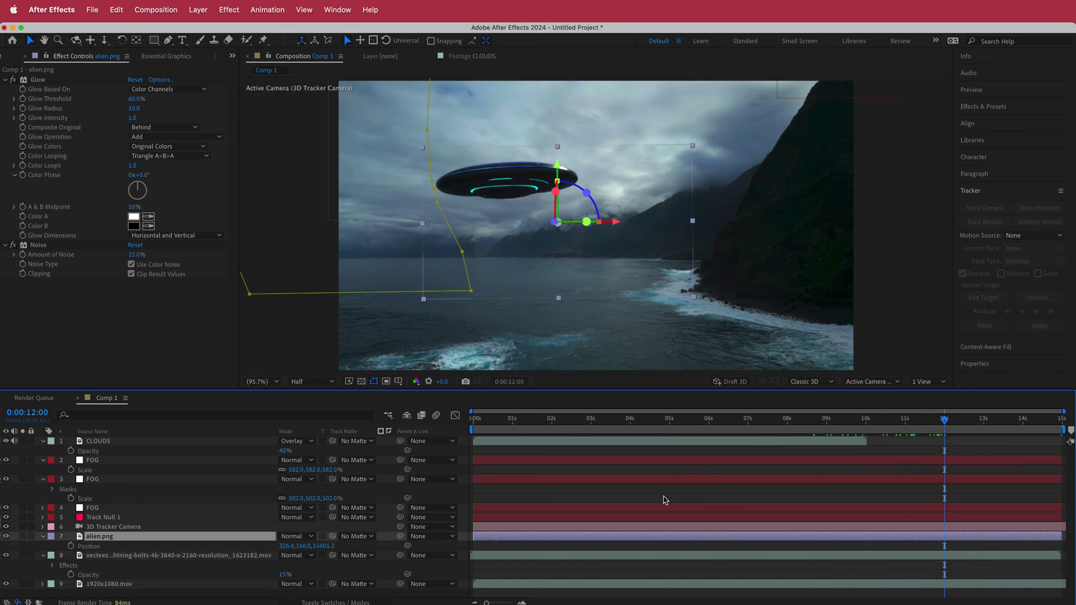
{"action": "left_click", "coordinate": [70, 546]}
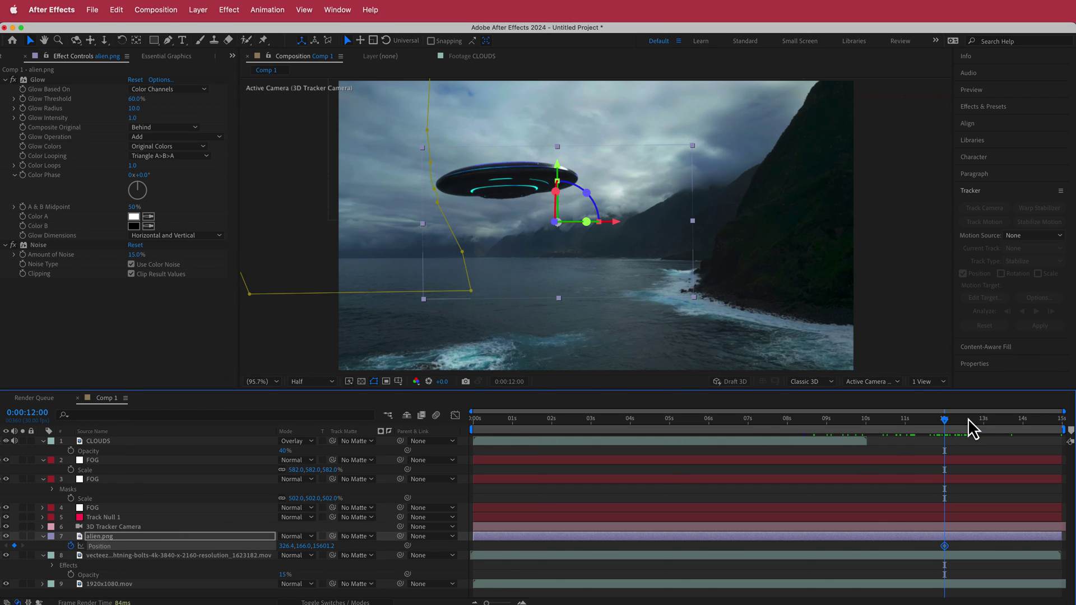
{"action": "key", "text": "End"}
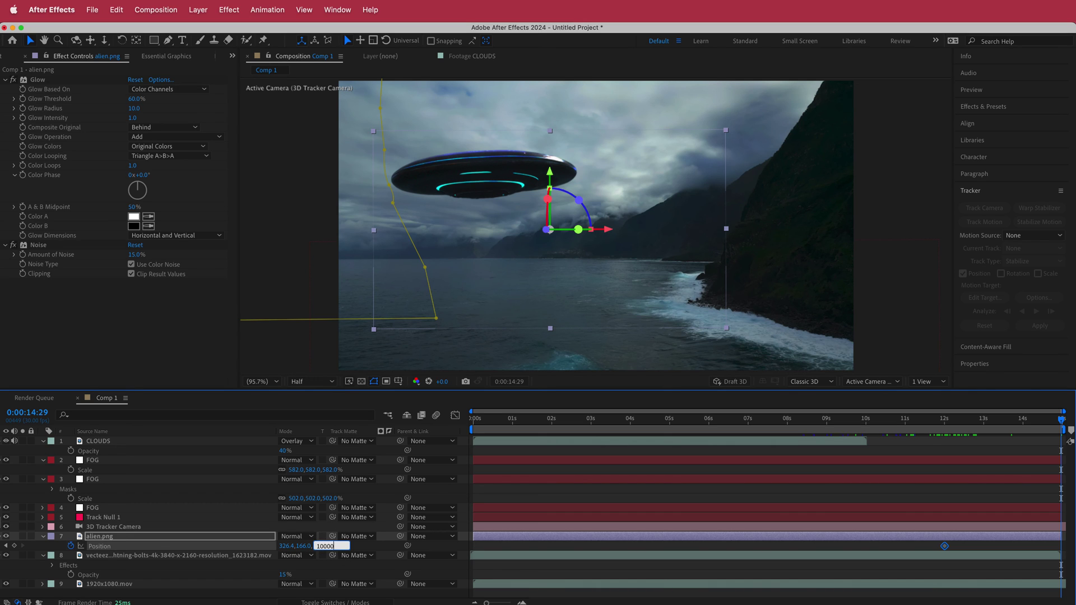
{"action": "key", "text": "Return"}
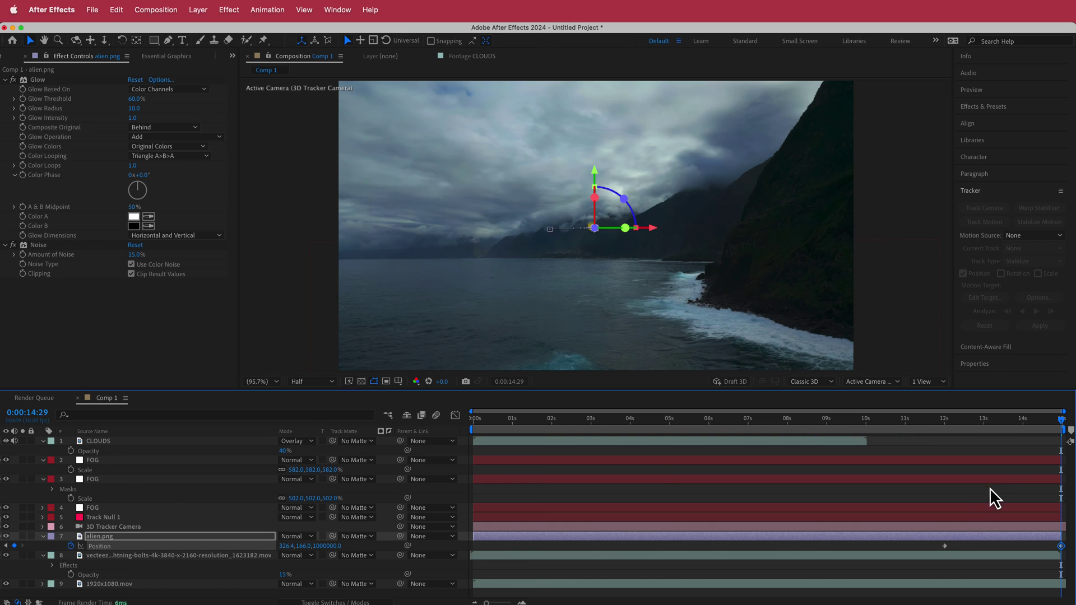
{"action": "left_click_drag", "start_coordinate": [1063, 429], "coordinate": [940, 441]}
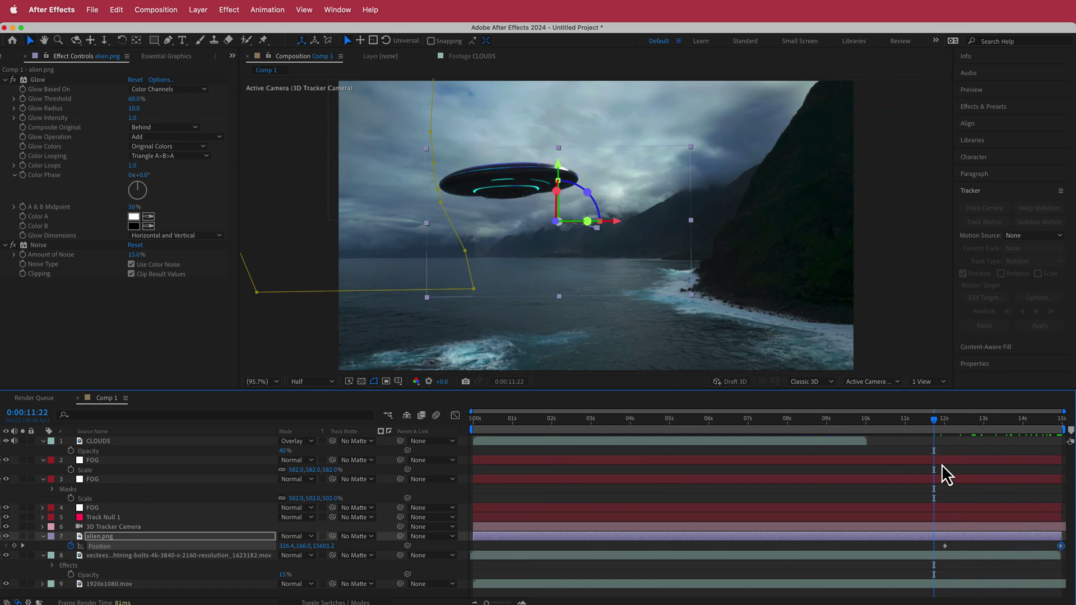
{"action": "key", "text": "F2"}
{"action": "key", "text": "space"}
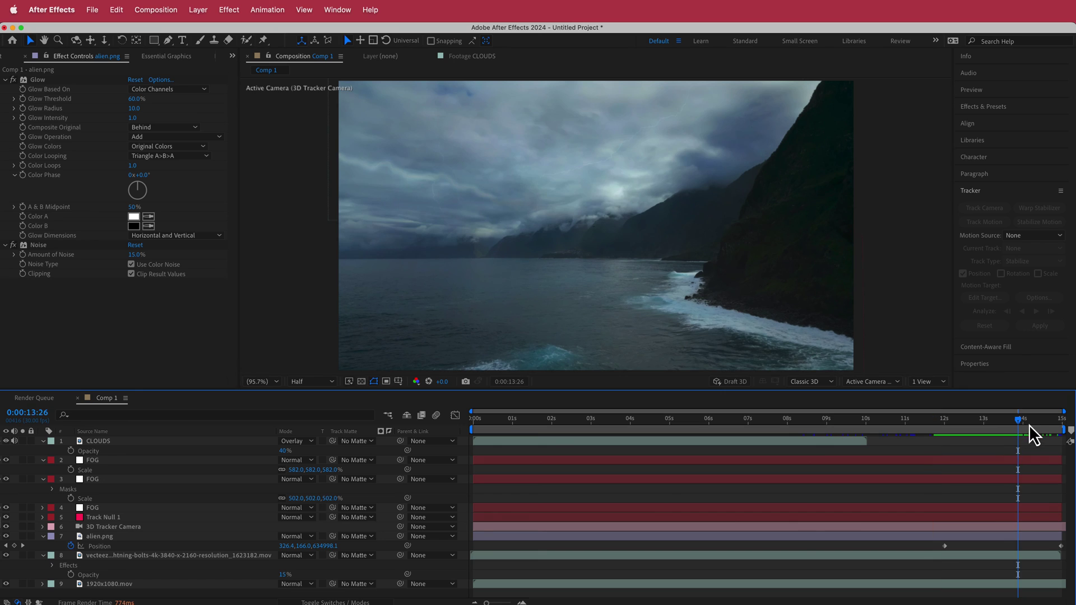
{"action": "left_click_drag", "start_coordinate": [1022, 429], "coordinate": [345, 449]}
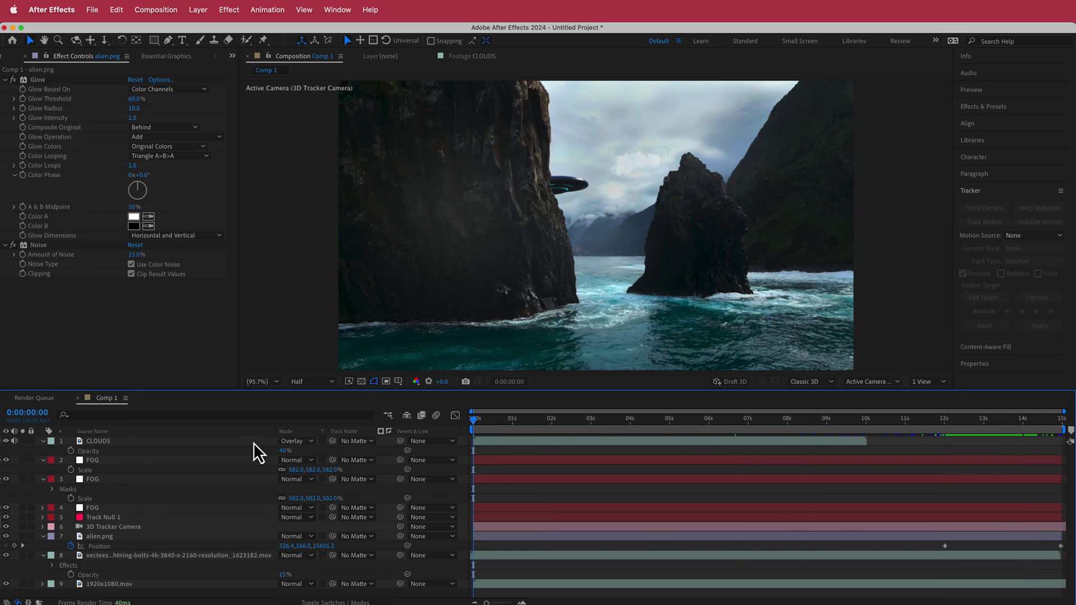
Add a new adjustment layer at the top of Comp 1
{"action": "left_click", "coordinate": [197, 442]}
{"action": "right_click", "coordinate": [386, 442]}
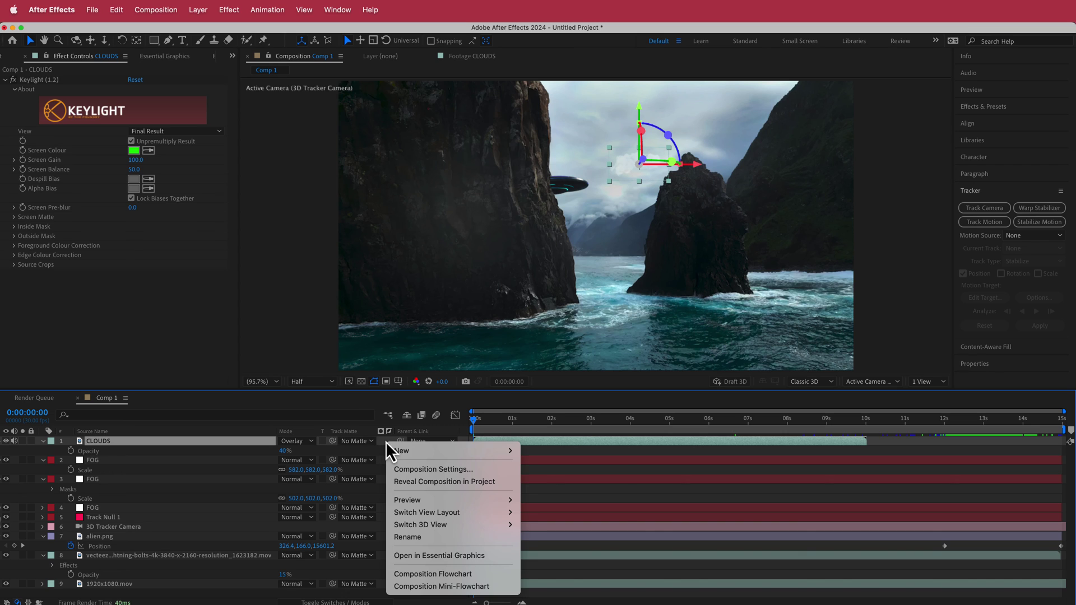
{"action": "mouse_move", "coordinate": [424, 450]}
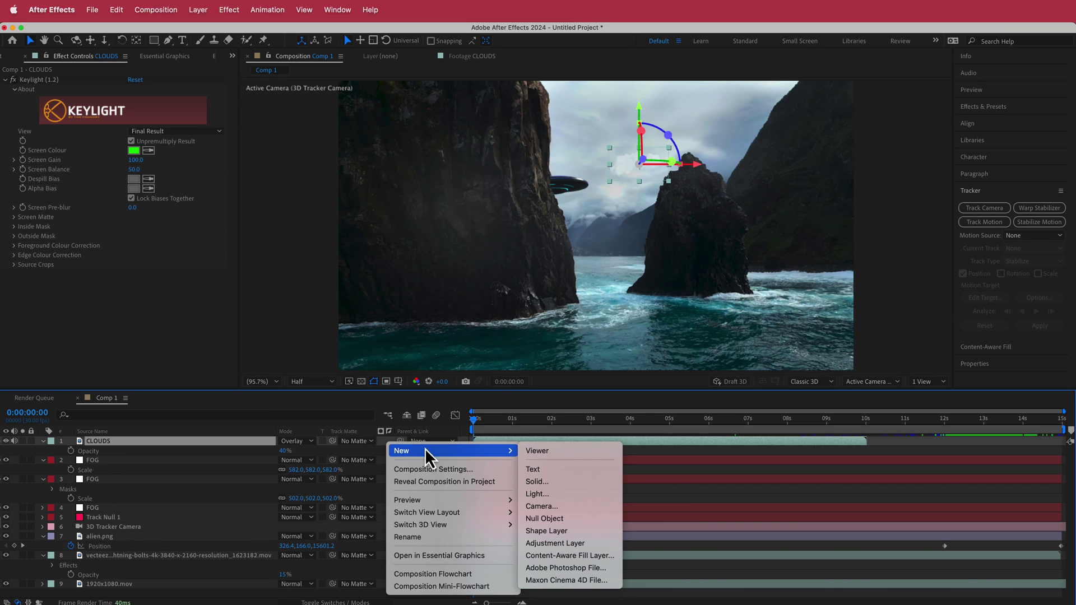
{"action": "left_click", "coordinate": [594, 545]}
Apply Lumetri Color to the adjustment layer
{"action": "key", "text": "ctrl+space"}
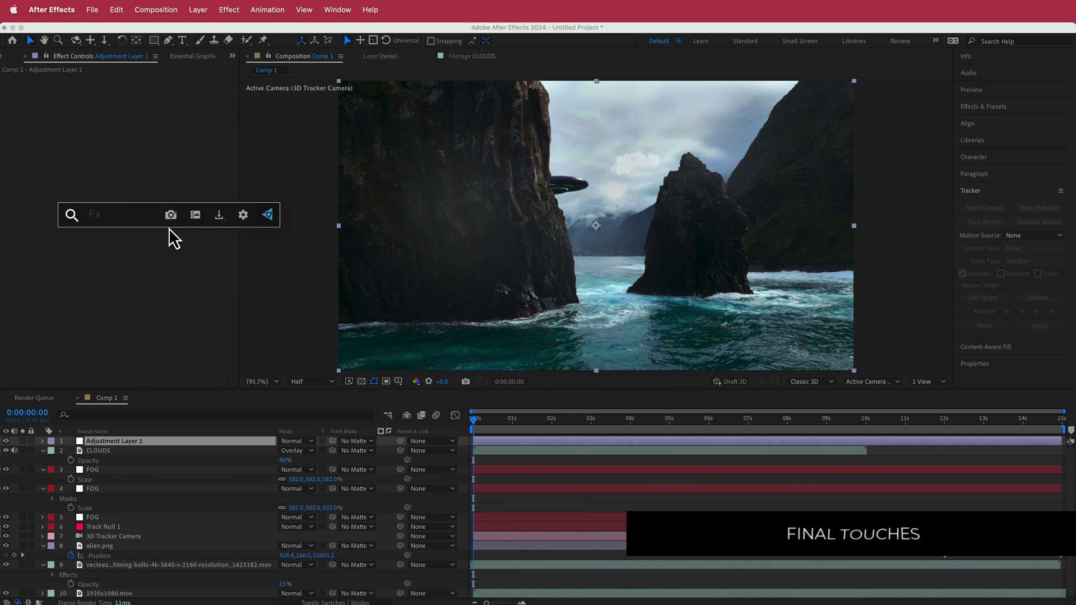
{"action": "type", "text": "lum"}
{"action": "left_click", "coordinate": [140, 169]}
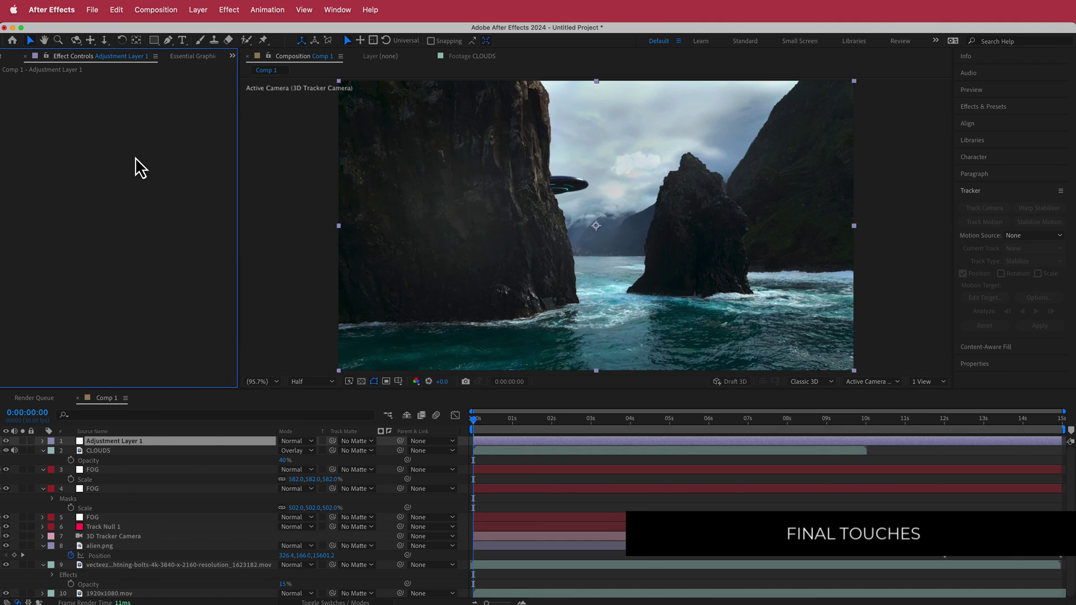
{"action": "key", "text": "ctrl+space"}
{"action": "type", "text": "lum"}
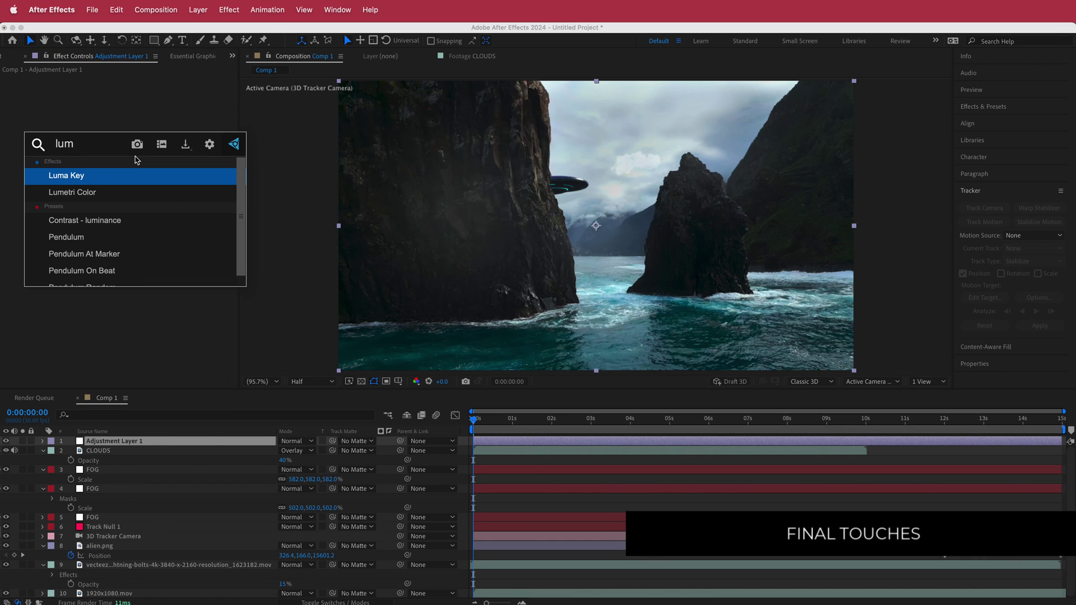
{"action": "key", "text": "Down"}
{"action": "key", "text": "Return"}
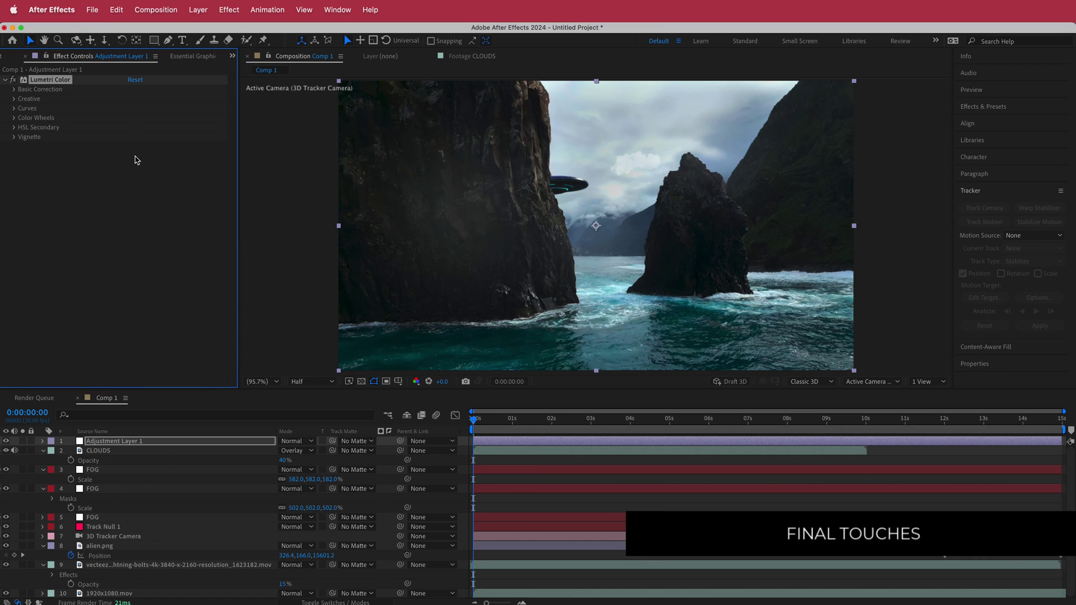
Set Lumetri's Creative look to SL GOLD HEAT at intensity 60
{"action": "left_click", "coordinate": [13, 98]}
{"action": "left_click", "coordinate": [148, 118]}
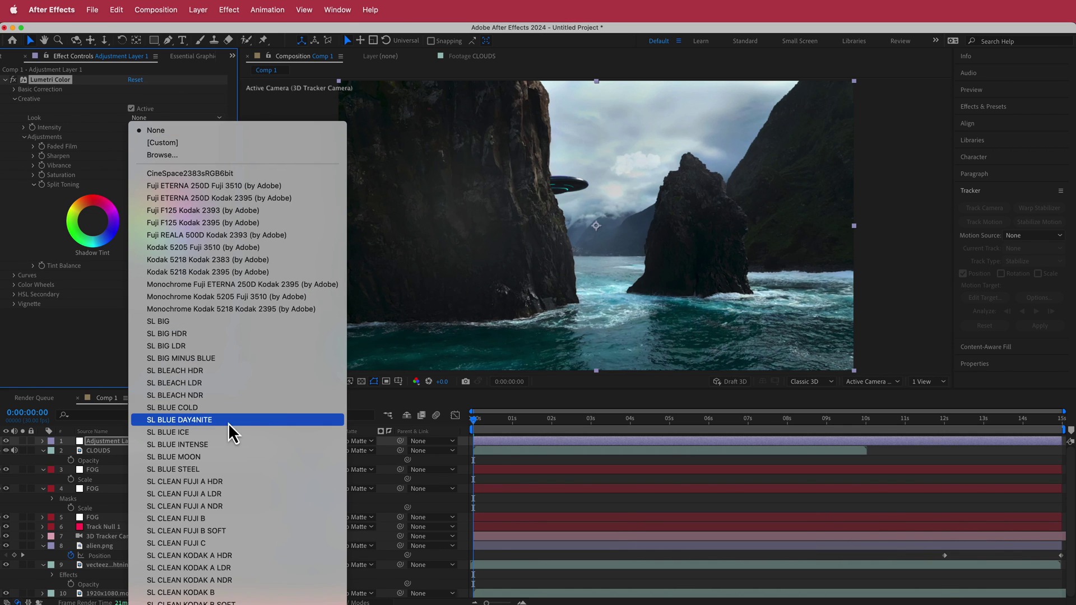
{"action": "scroll", "coordinate": [235, 409], "scroll_direction": "down", "scroll_amount": 10}
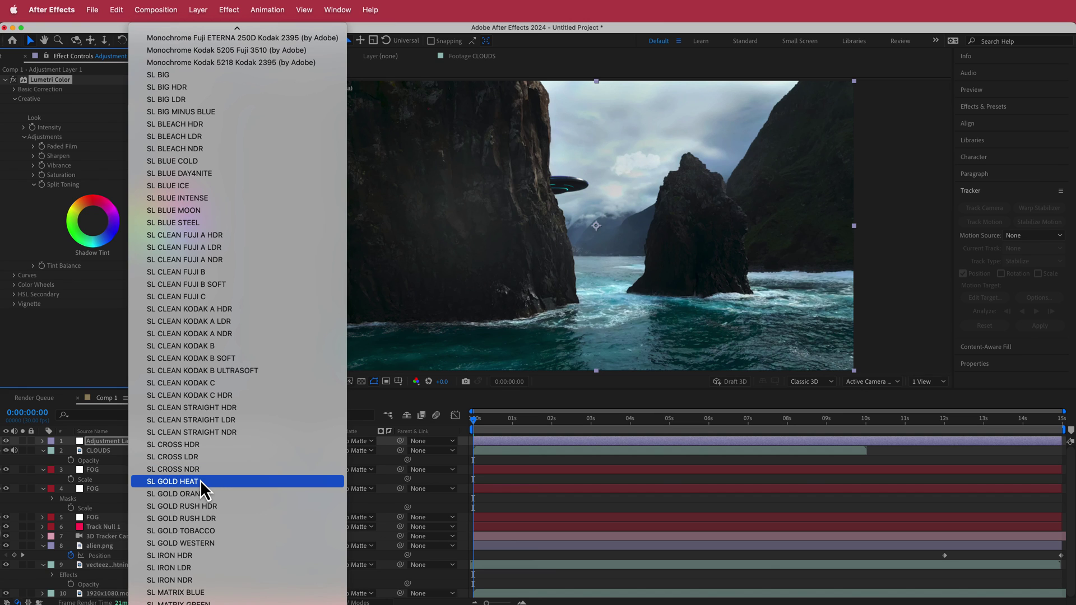
{"action": "left_click", "coordinate": [200, 481]}
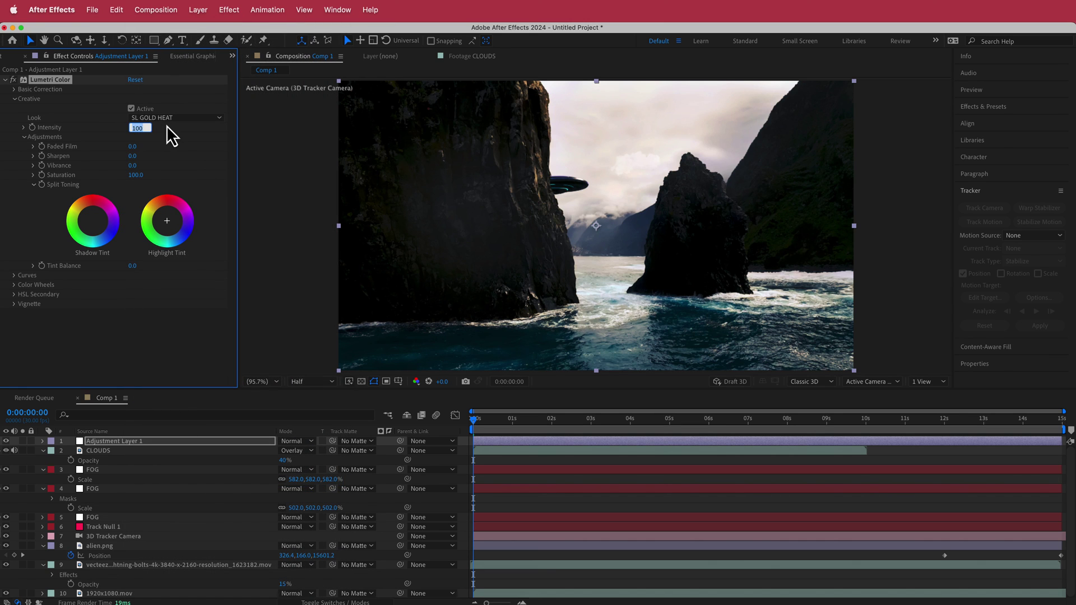
{"action": "type", "text": "60"}
{"action": "key", "text": "Return"}
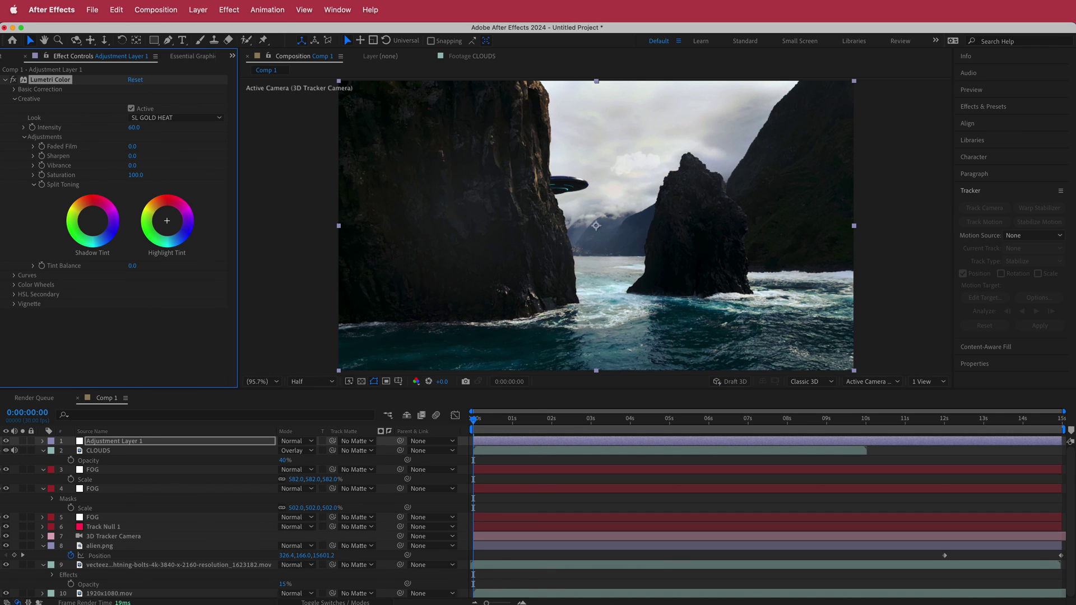
{"action": "mouse_move", "coordinate": [478, 422]}
{"action": "left_mouse_down"}
{"action": "mouse_move", "coordinate": [601, 418]}
{"action": "mouse_move", "coordinate": [464, 419]}
{"action": "left_mouse_up"}
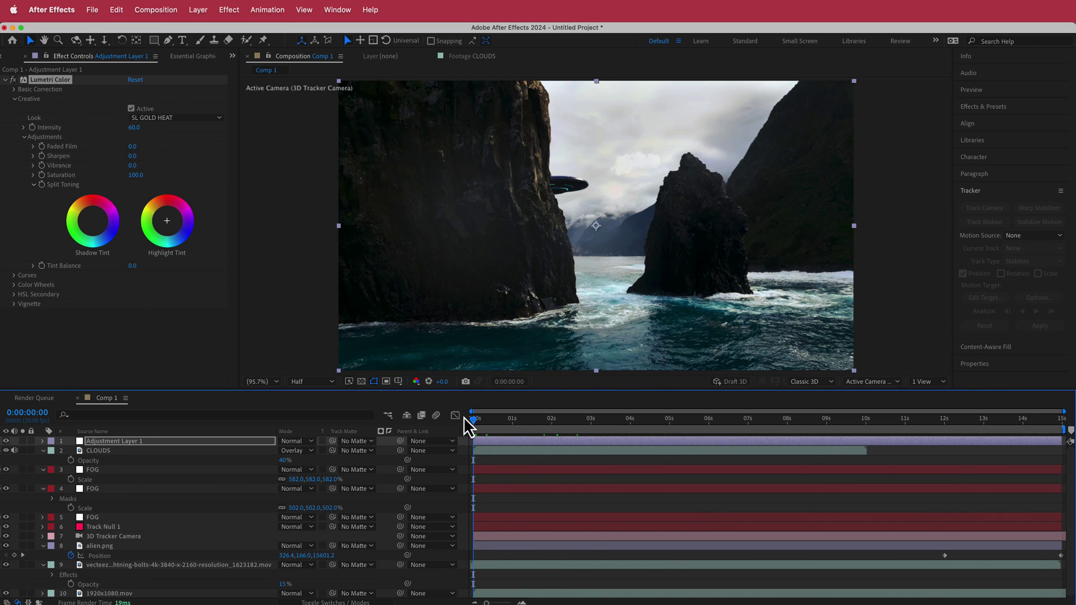
Add the Noise effect at 10% to the adjustment layer and inspect later frames
{"action": "key", "text": "ctrl+space"}
{"action": "type", "text": "nois"}
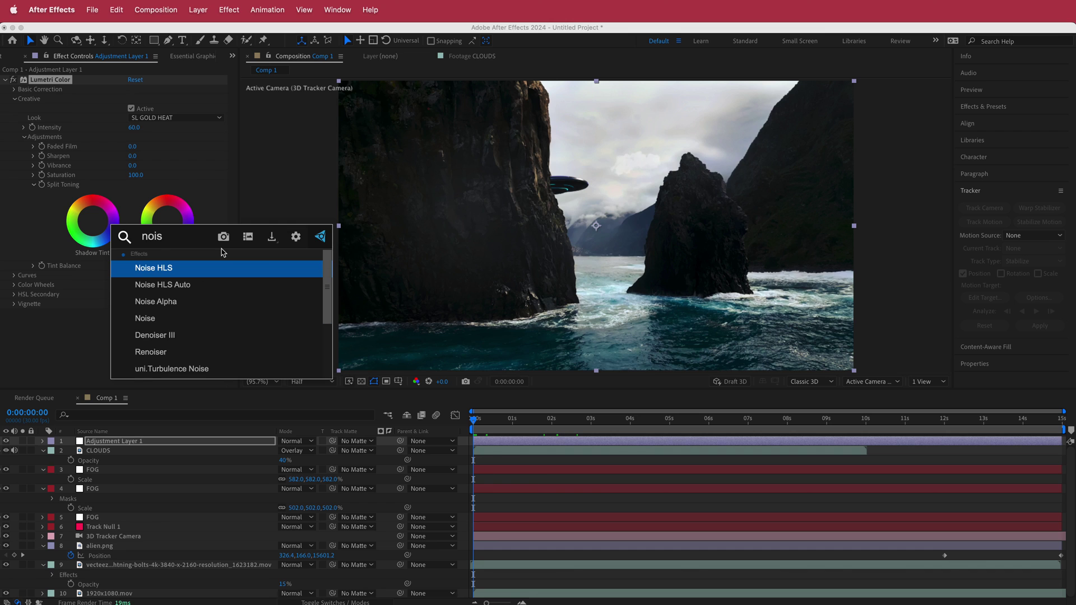
{"action": "key", "text": "Down"}
{"action": "key", "text": "Down"}
{"action": "key", "text": "Down"}
{"action": "key", "text": "Return"}
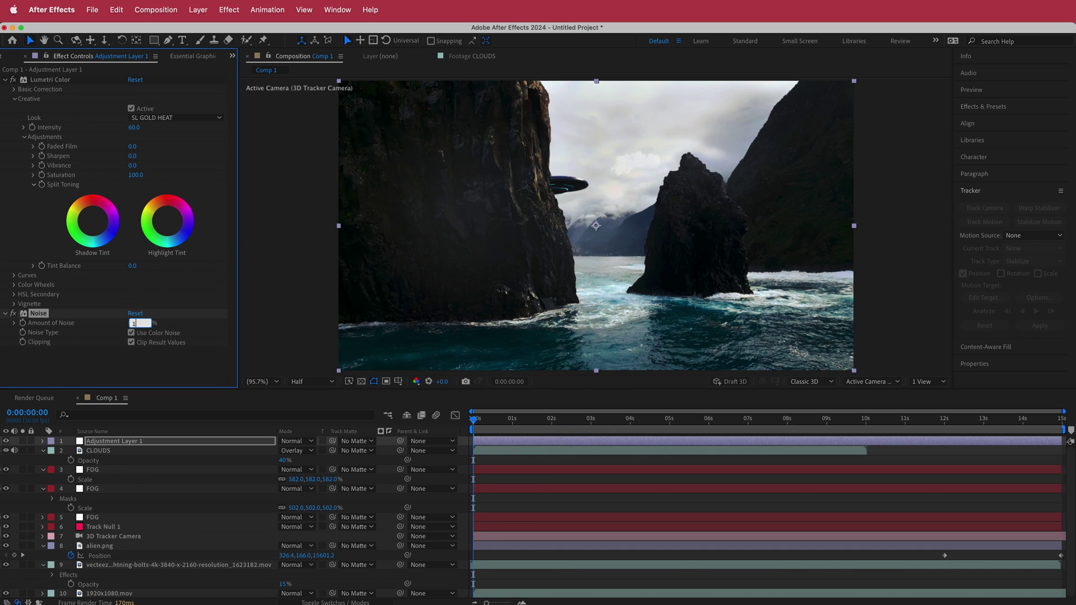
{"action": "left_click_drag", "start_coordinate": [478, 426], "coordinate": [769, 402]}
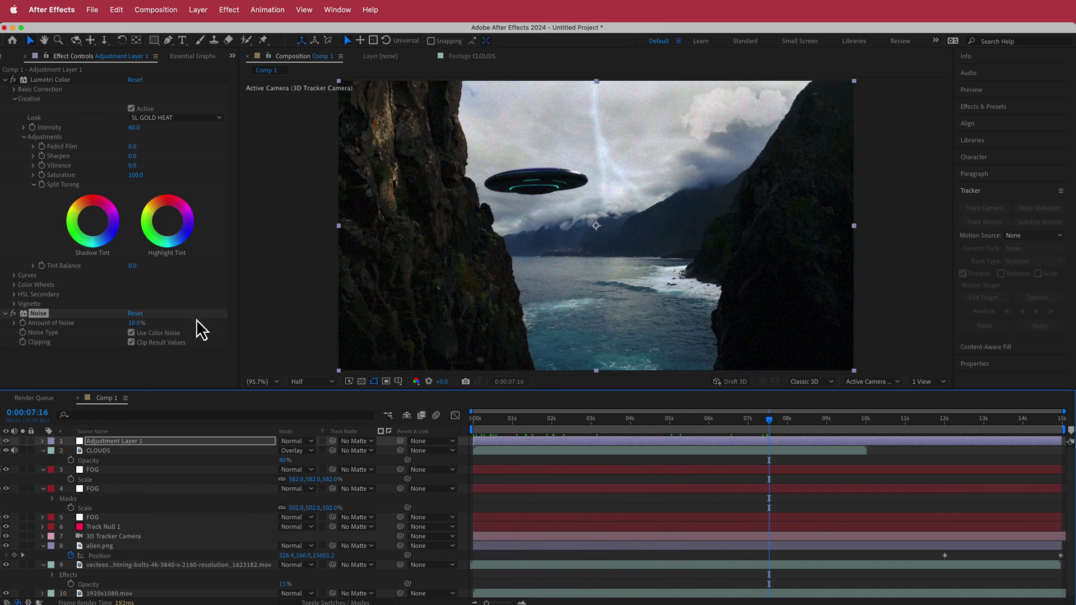
Add a second adjustment layer and apply CC Vignette to it
{"action": "right_click", "coordinate": [382, 442]}
{"action": "mouse_move", "coordinate": [403, 450]}
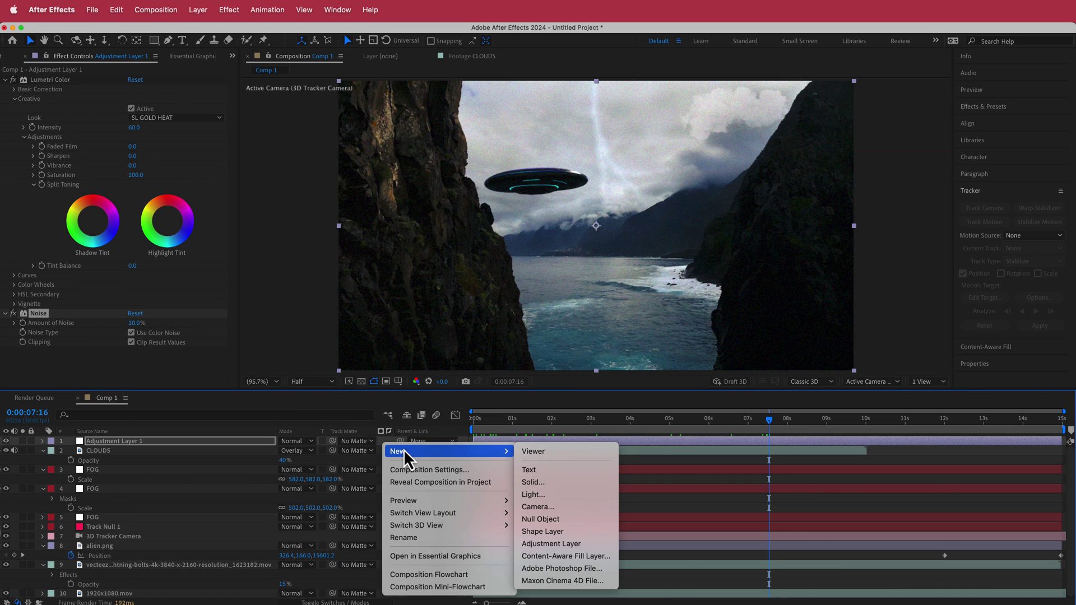
{"action": "left_click", "coordinate": [562, 544]}
{"action": "key", "text": "ctrl+space"}
{"action": "type", "text": "vi"}
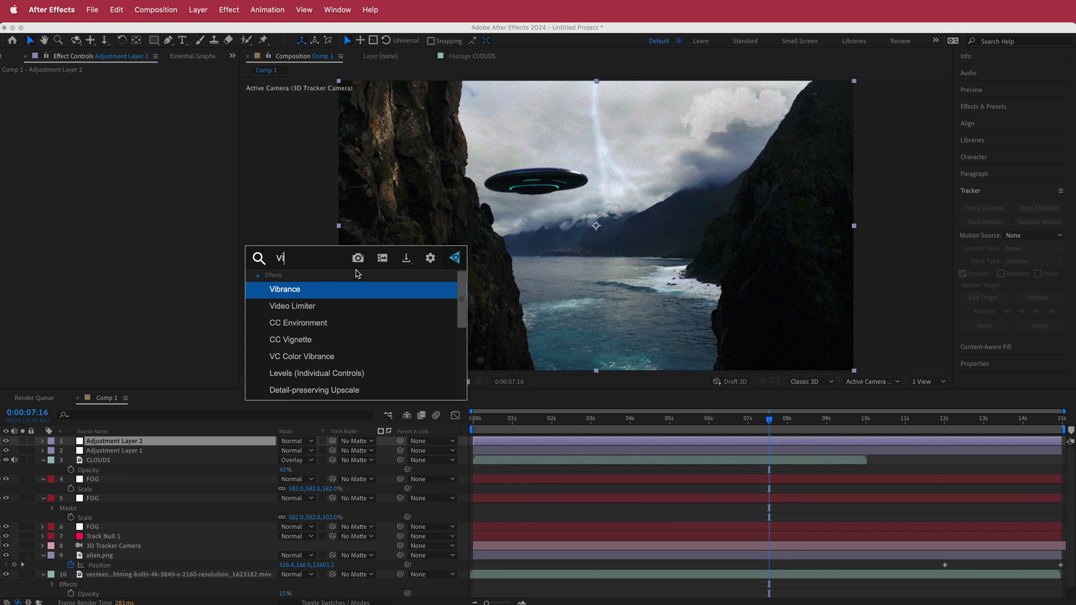
{"action": "key", "text": "Down"}
{"action": "key", "text": "Down"}
{"action": "key", "text": "Down"}
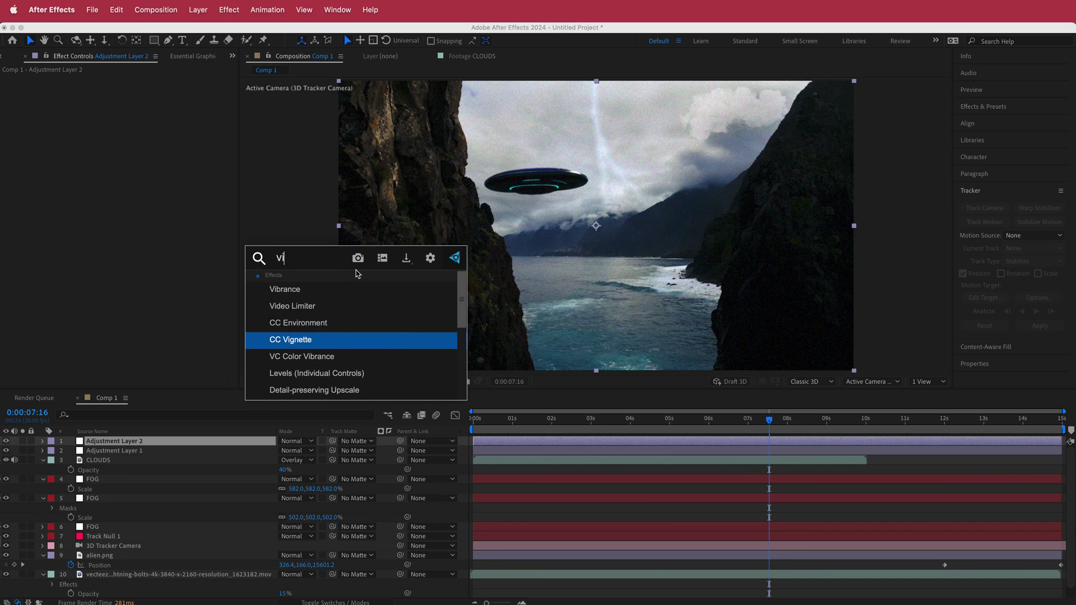
{"action": "key", "text": "Return"}
Raise the CC Vignette Amount to about 126 and preview the finished composite
{"action": "left_click_drag", "start_coordinate": [135, 91], "coordinate": [151, 91]}
{"action": "left_click_drag", "start_coordinate": [768, 421], "coordinate": [613, 421]}
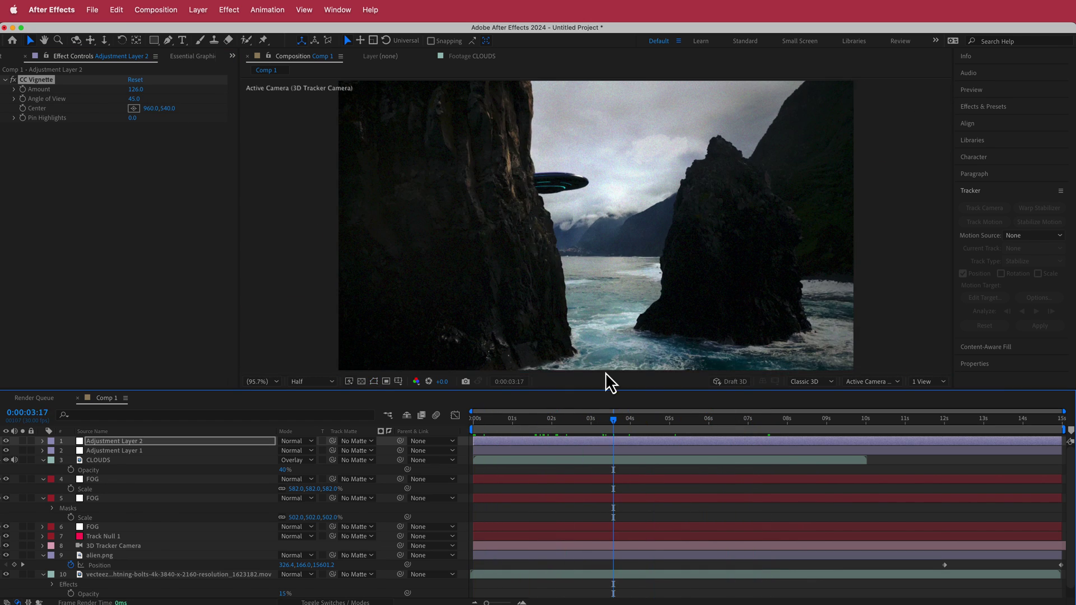
{"action": "key", "text": "space"}
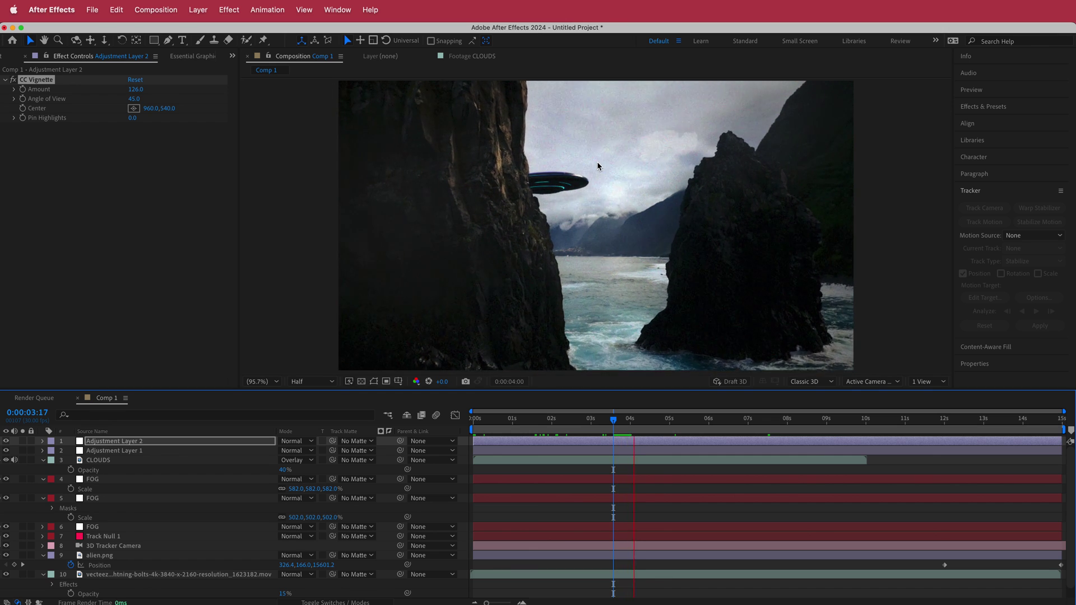